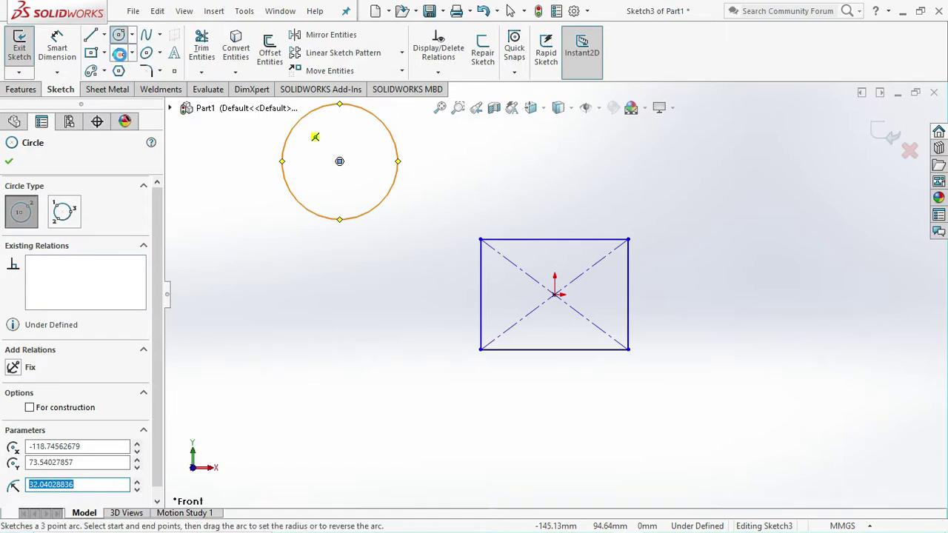
# Step: Sketch a three-point arc beside the rectangle, bulging away from it on the side opposite the circle
pyautogui.click(740, 161)
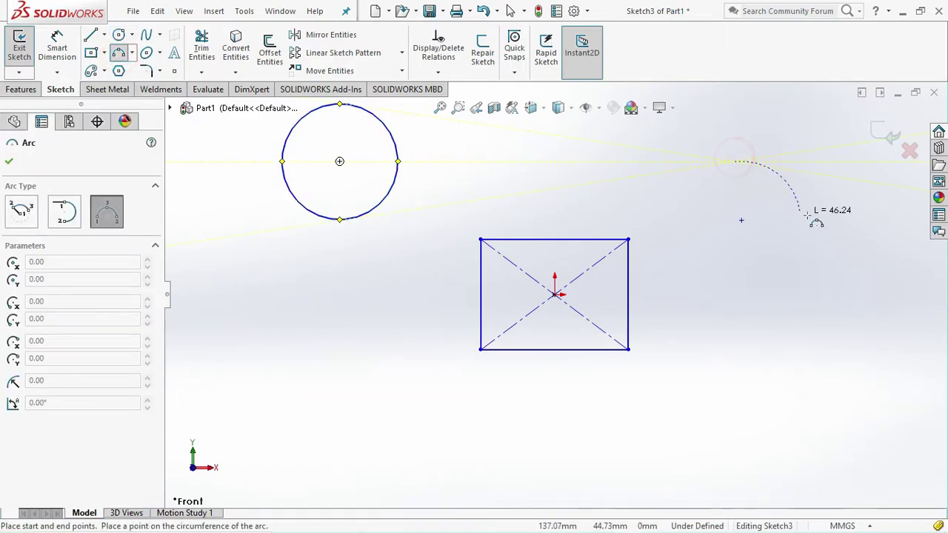
pyautogui.click(843, 322)
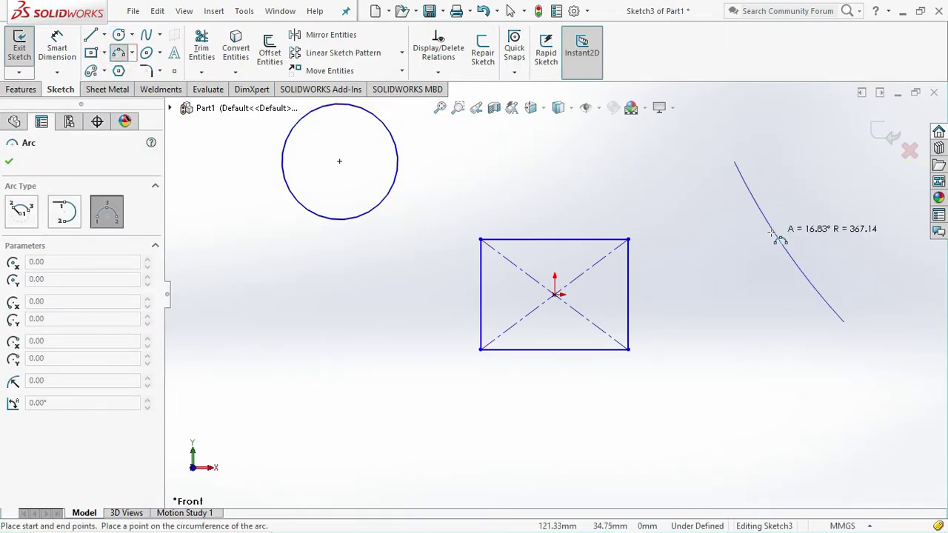
pyautogui.click(841, 194)
pyautogui.rightClick(778, 250)
pyautogui.click(786, 255)
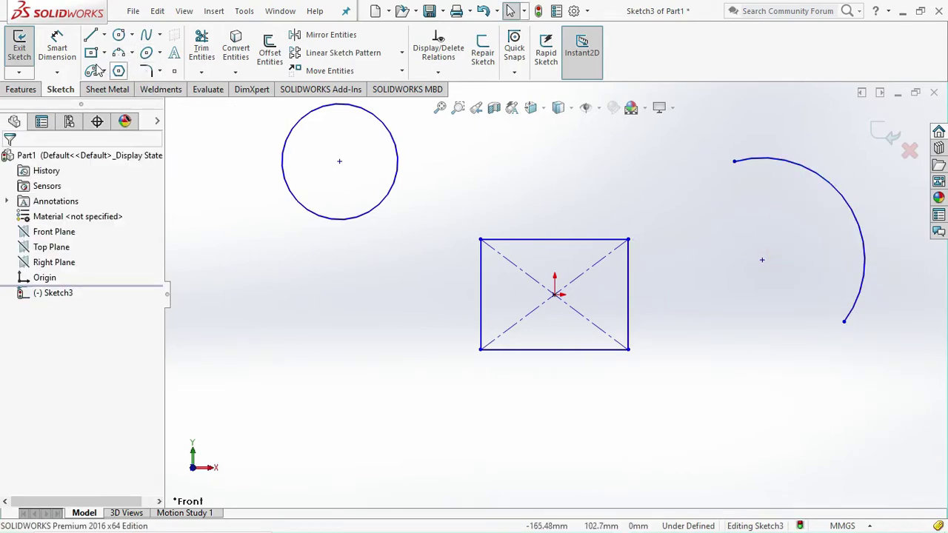
# Step: Dimension the circle's diameter as 25 mm
pyautogui.click(57, 48)
pyautogui.click(398, 158)
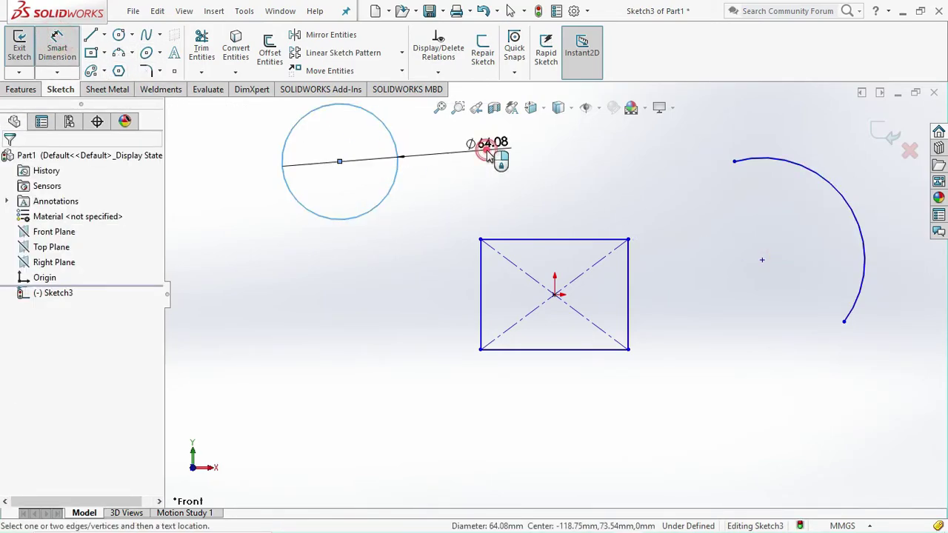
pyautogui.click(494, 148)
pyautogui.write('25')
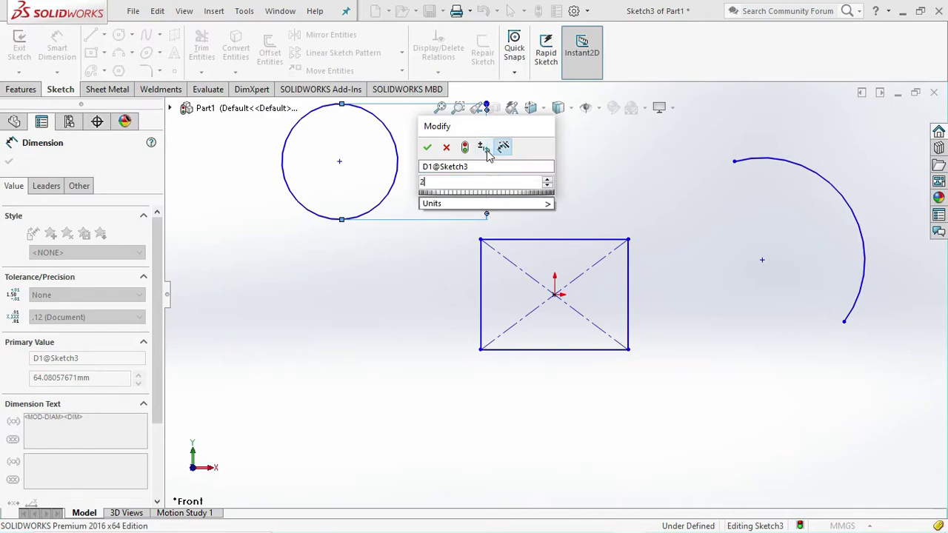
pyautogui.press('Return')
pyautogui.click(575, 184)
# Step: Dimension the rectangle's upper edge to a width of 50 mm
pyautogui.click(584, 240)
pyautogui.click(588, 208)
pyautogui.write('50')
pyautogui.press('Return')
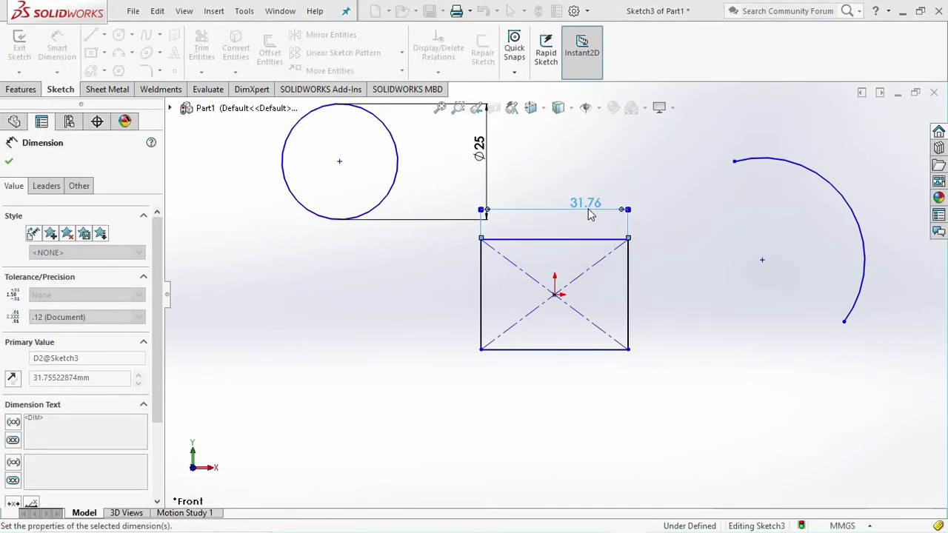
pyautogui.click(714, 278)
# Step: Dimension the rectangle's vertical edge nearest the arc to a height of 25 mm
pyautogui.click(670, 295)
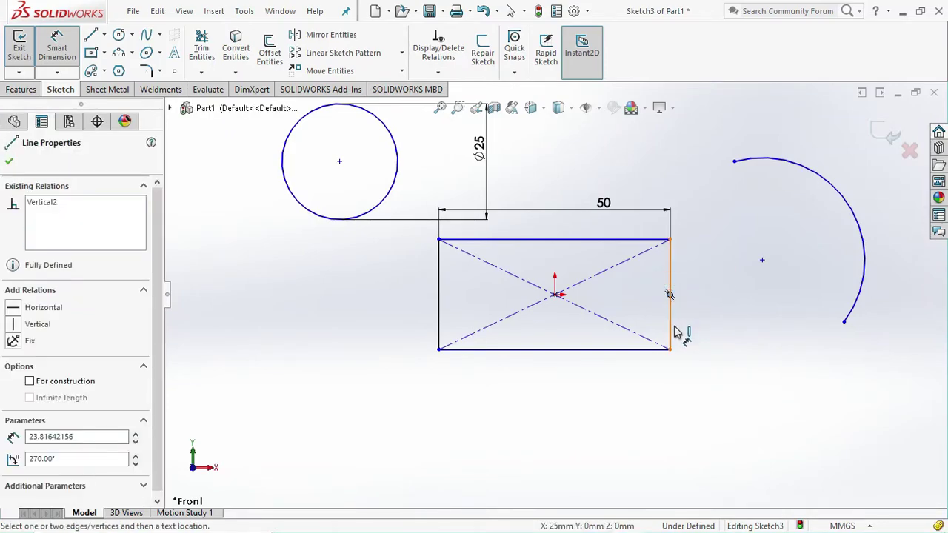
pyautogui.click(669, 295)
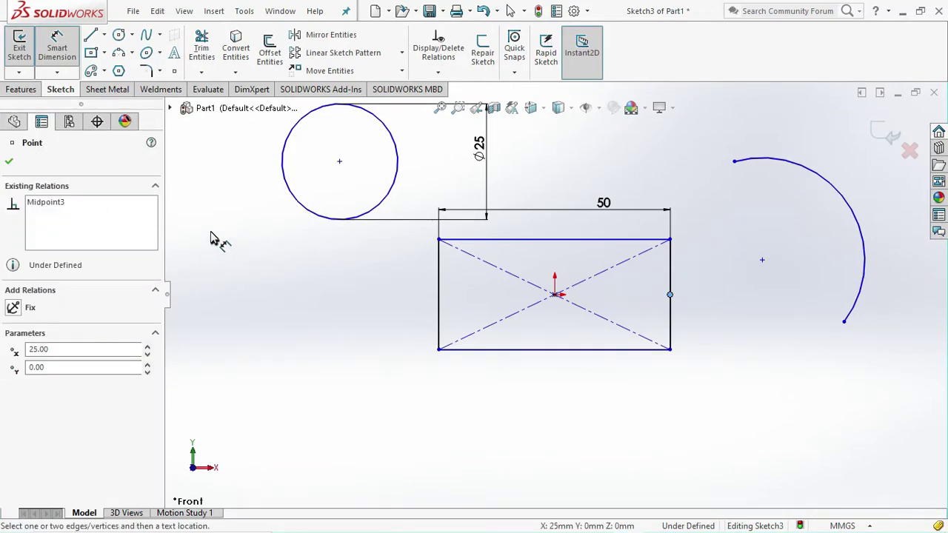
pyautogui.press('Escape')
pyautogui.click(57, 47)
pyautogui.click(671, 319)
pyautogui.click(675, 312)
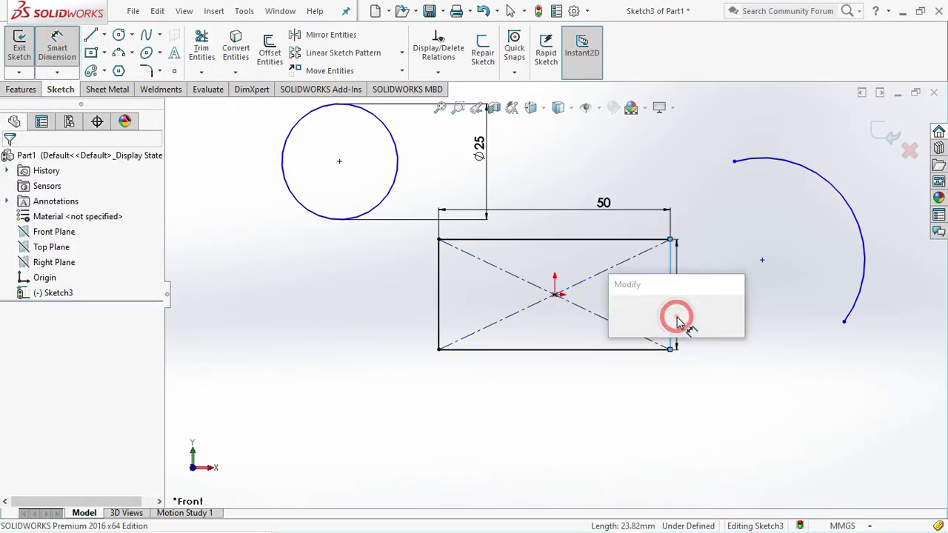
pyautogui.write('25')
pyautogui.press('Return')
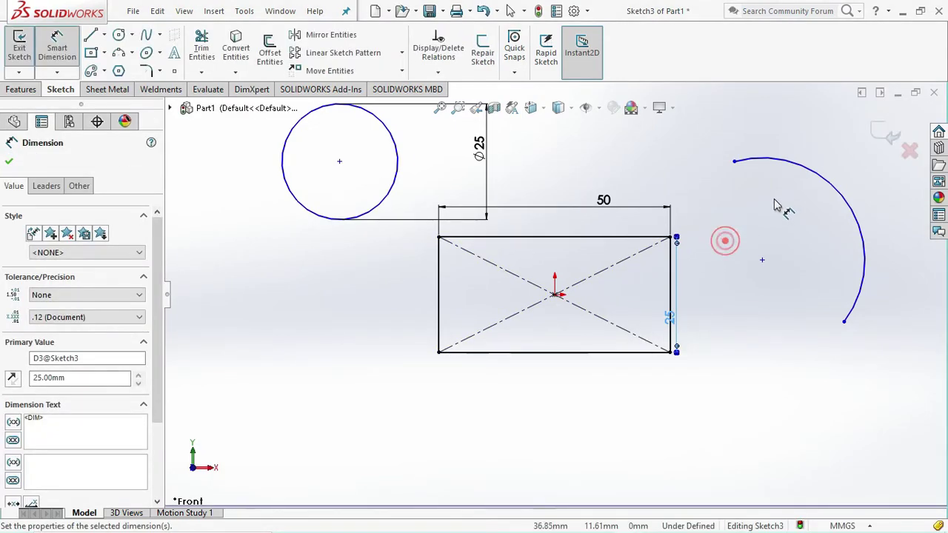
# Step: Dimension the arc's radius as 20 mm and finish dimensioning
pyautogui.click(814, 172)
pyautogui.click(796, 267)
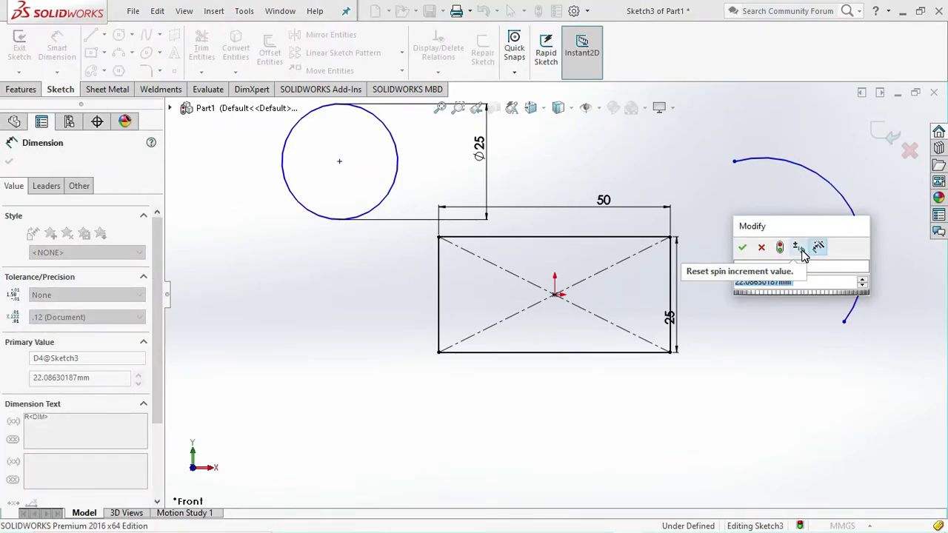
pyautogui.write('20')
pyautogui.press('Return')
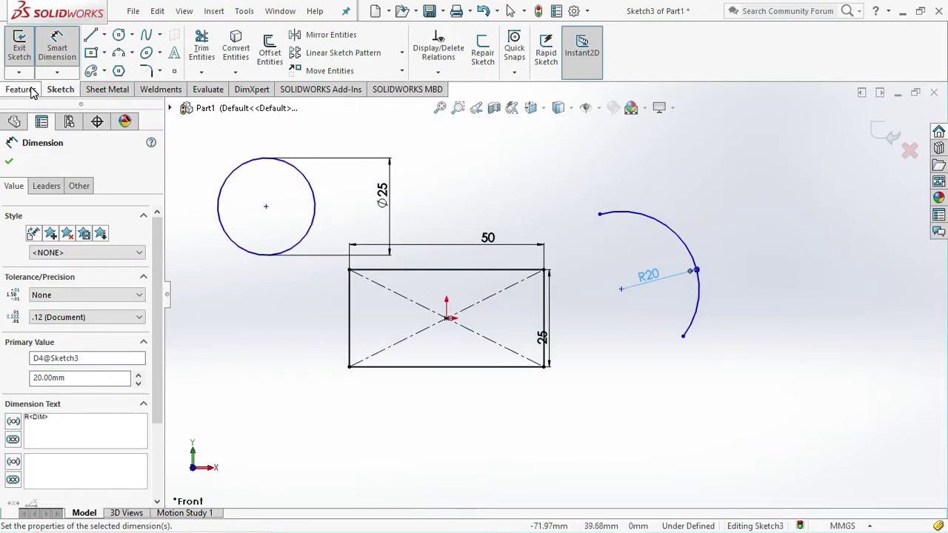
pyautogui.click(9, 164)
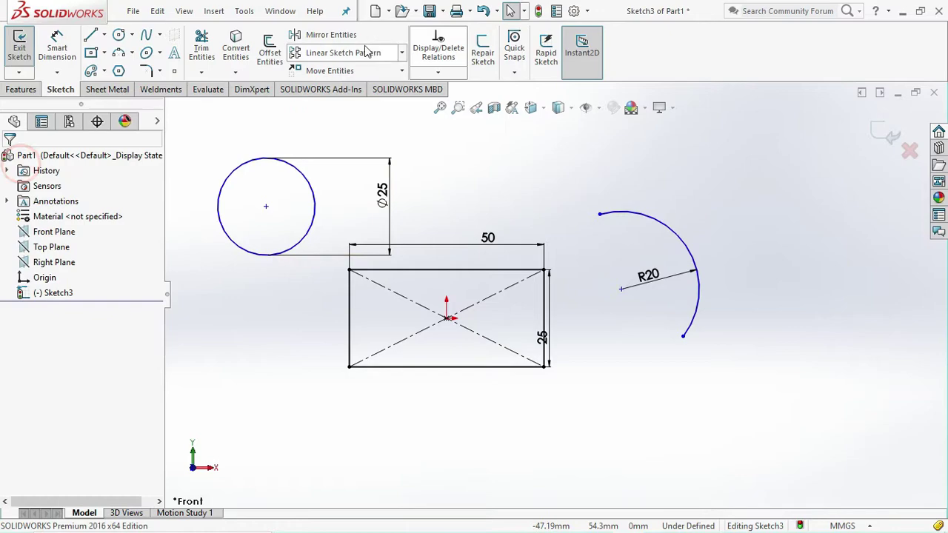
pyautogui.click(402, 70)
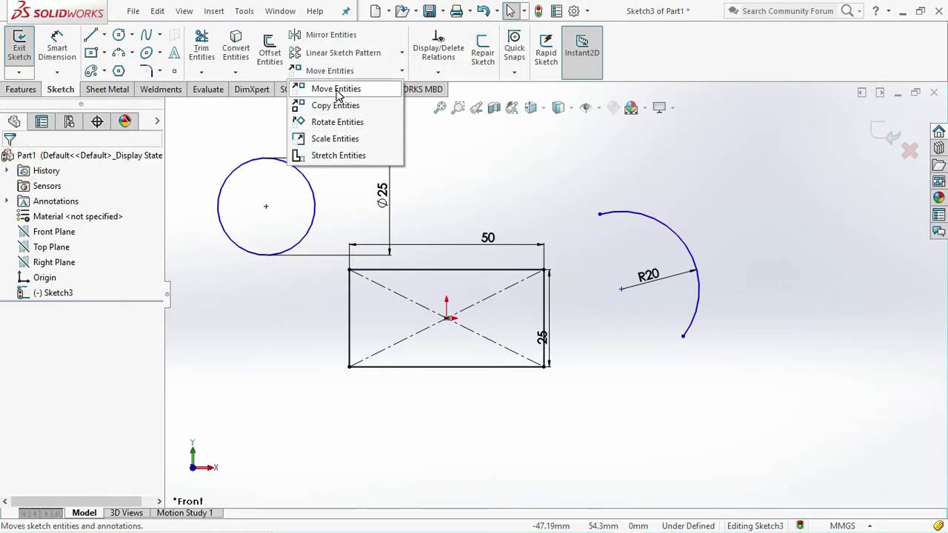
pyautogui.scroll(4, 554, 206)
pyautogui.scroll(-3, 505, 269)
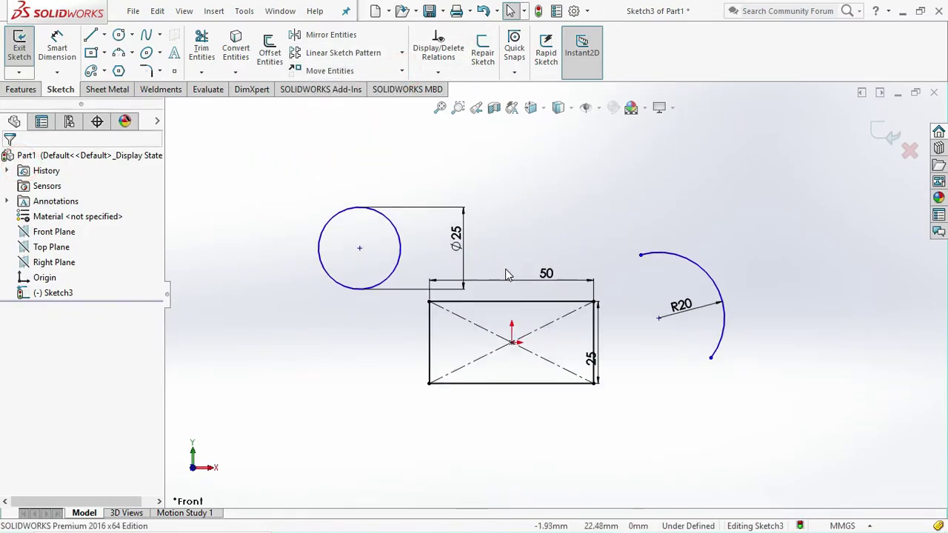
pyautogui.scroll(2, 530, 265)
pyautogui.scroll(-3, 493, 360)
pyautogui.scroll(3, 594, 209)
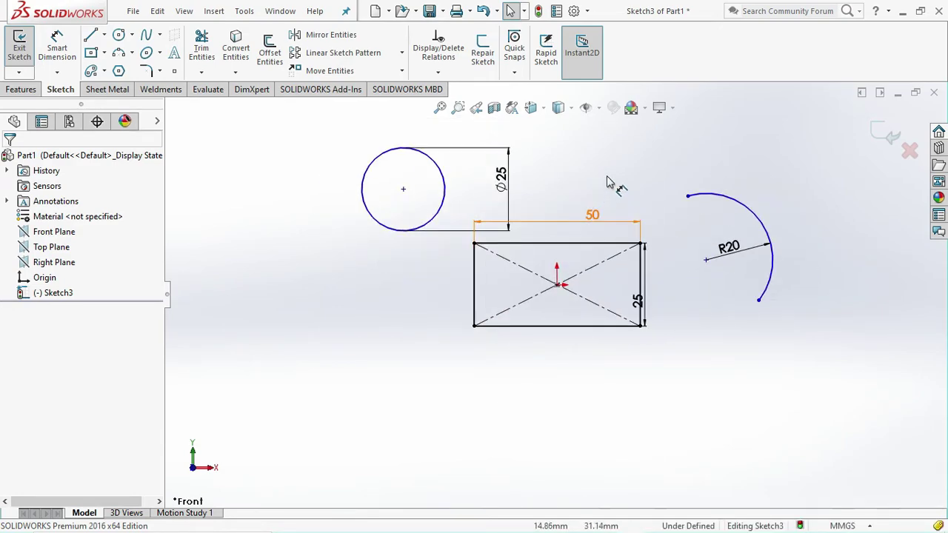
pyautogui.scroll(-2, 603, 148)
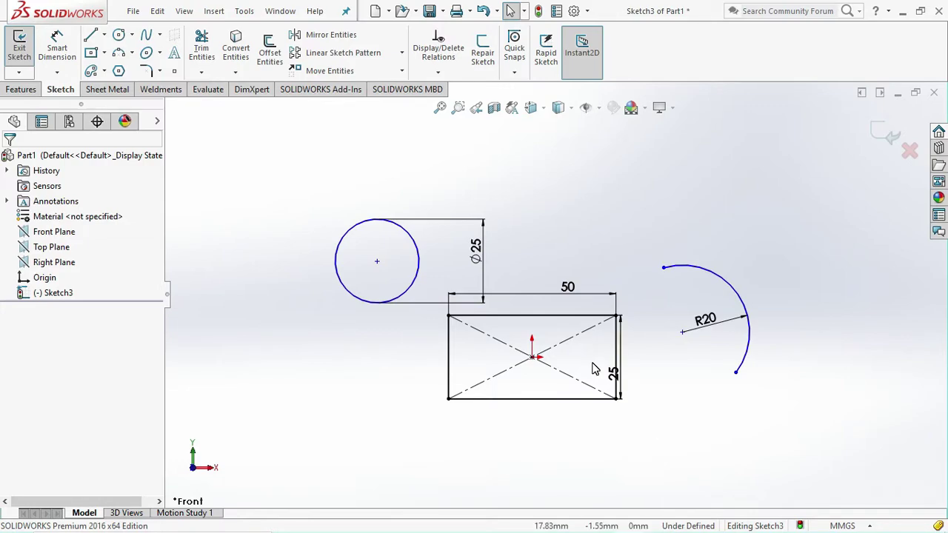
pyautogui.click(416, 249)
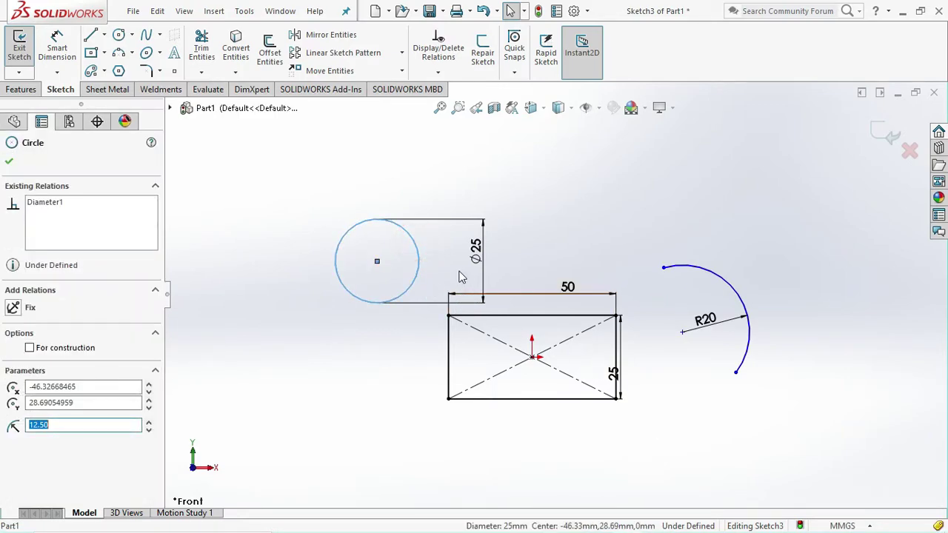
pyautogui.click(559, 192)
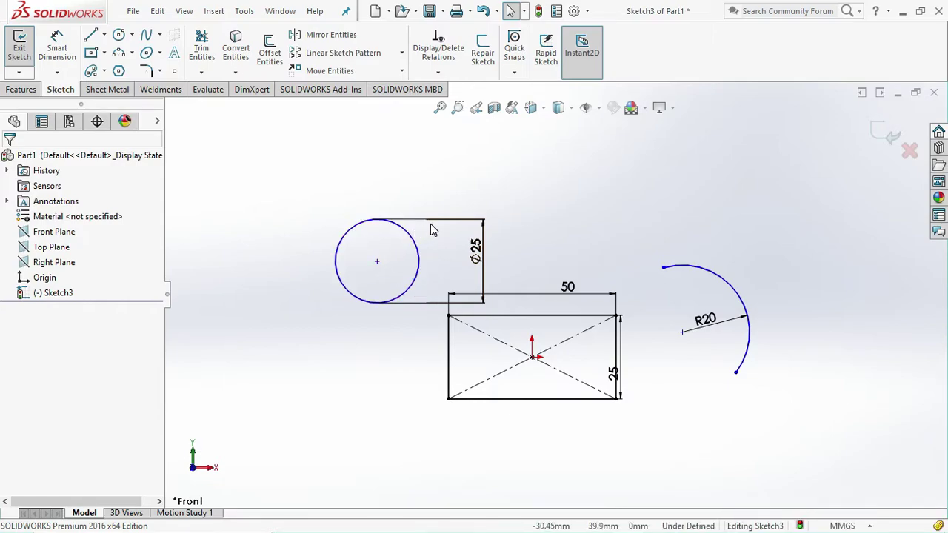
# Step: Dimension the horizontal distance between the origin and the circle's centre, keeping its current value
pyautogui.click(57, 48)
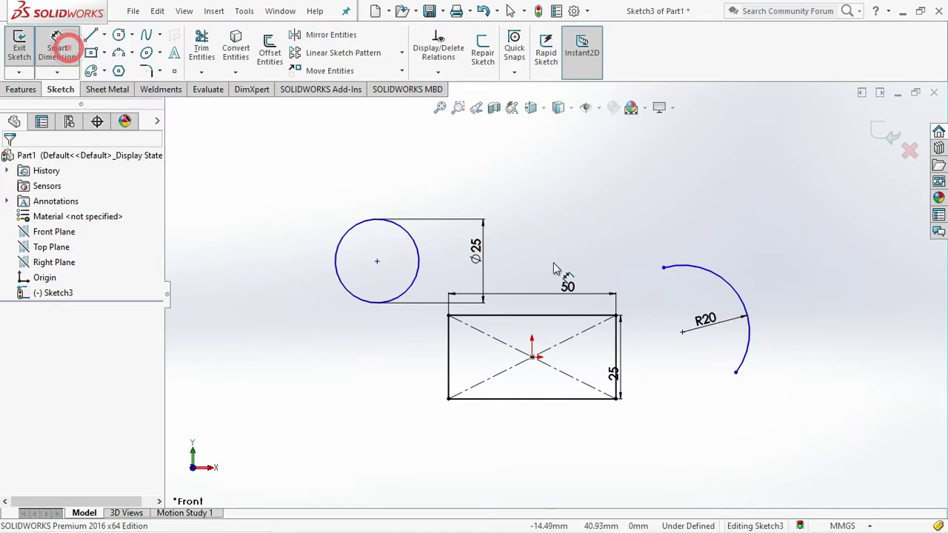
pyautogui.click(532, 358)
pyautogui.click(377, 261)
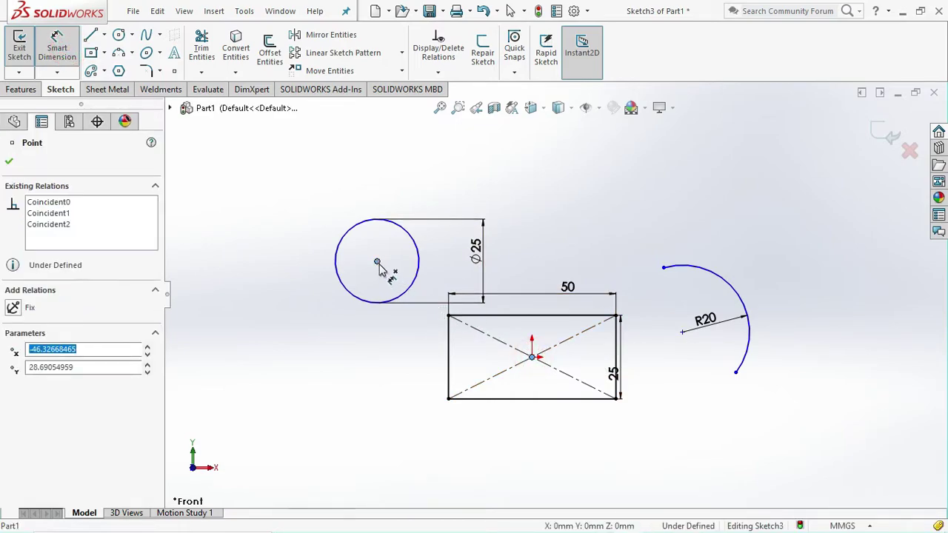
pyautogui.click(392, 369)
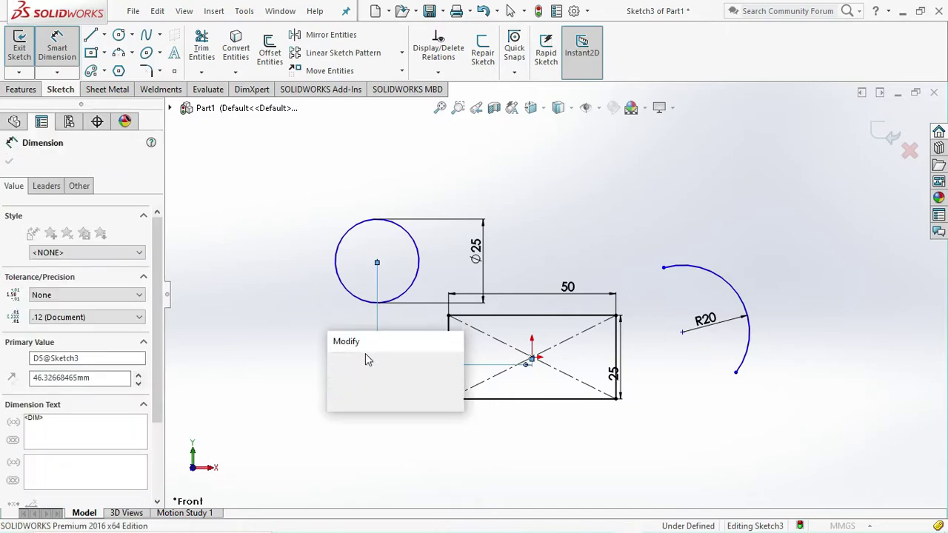
pyautogui.click(339, 360)
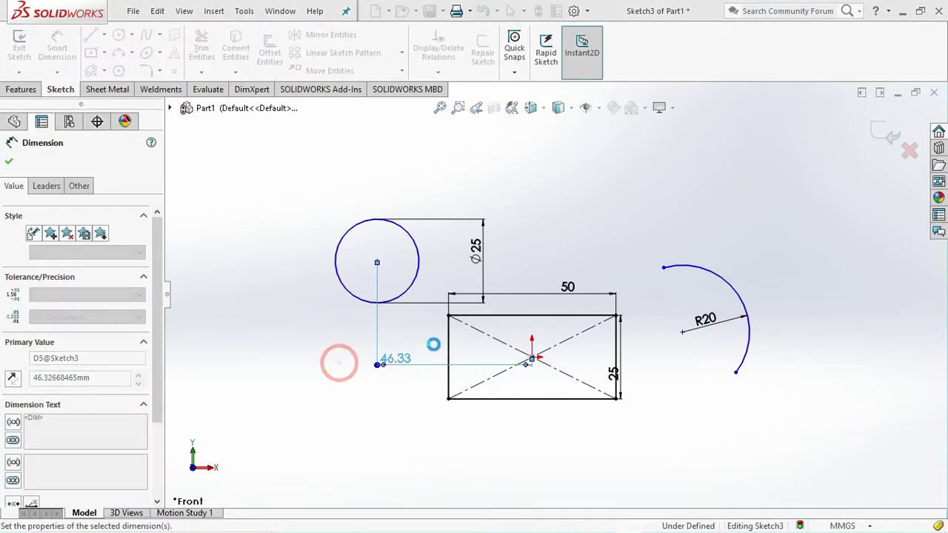
pyautogui.click(590, 231)
# Step: Dimension the vertical distance between the circle's centre and the origin, keeping its current value
pyautogui.click(377, 263)
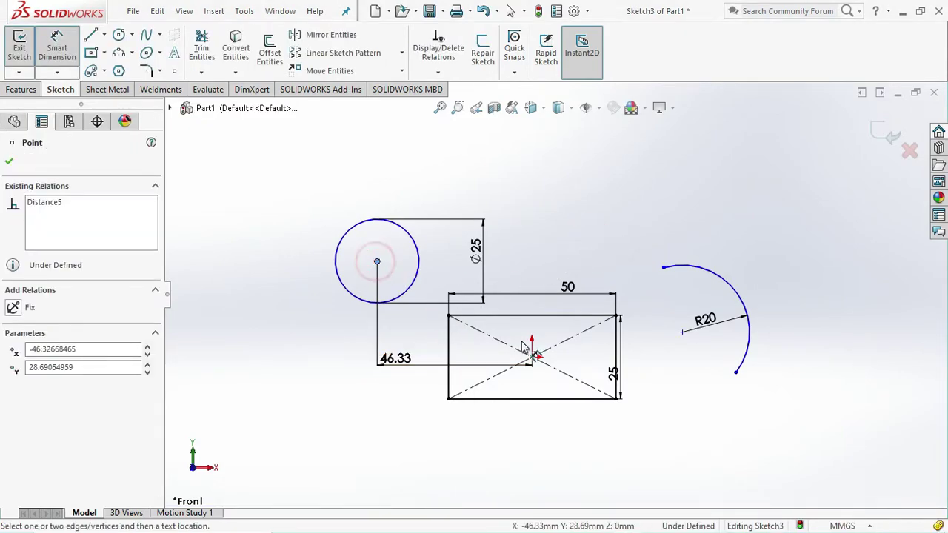
pyautogui.click(532, 358)
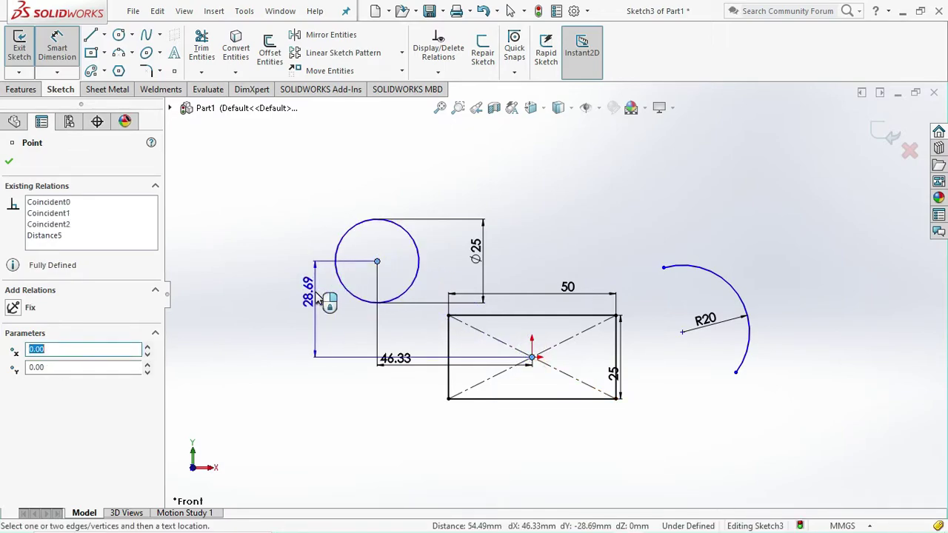
pyautogui.click(319, 302)
pyautogui.press('Return')
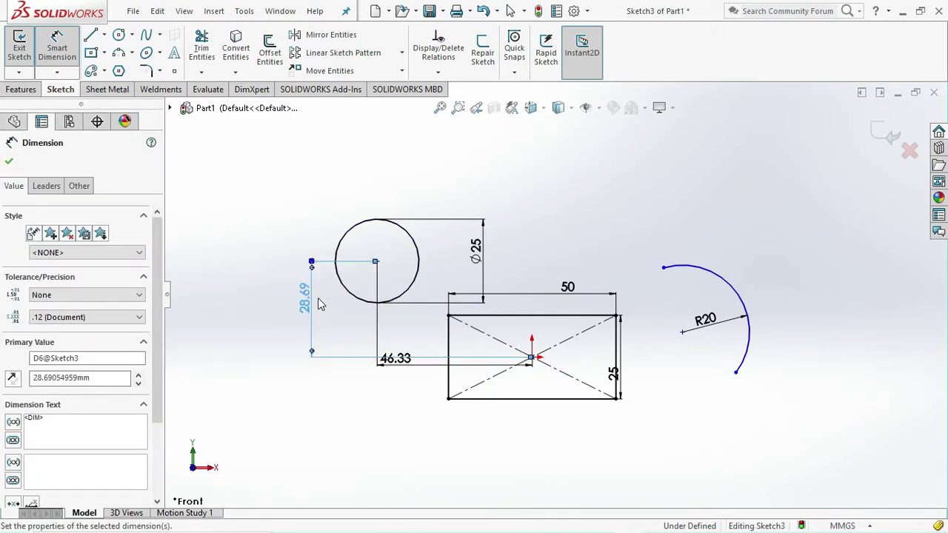
pyautogui.click(554, 250)
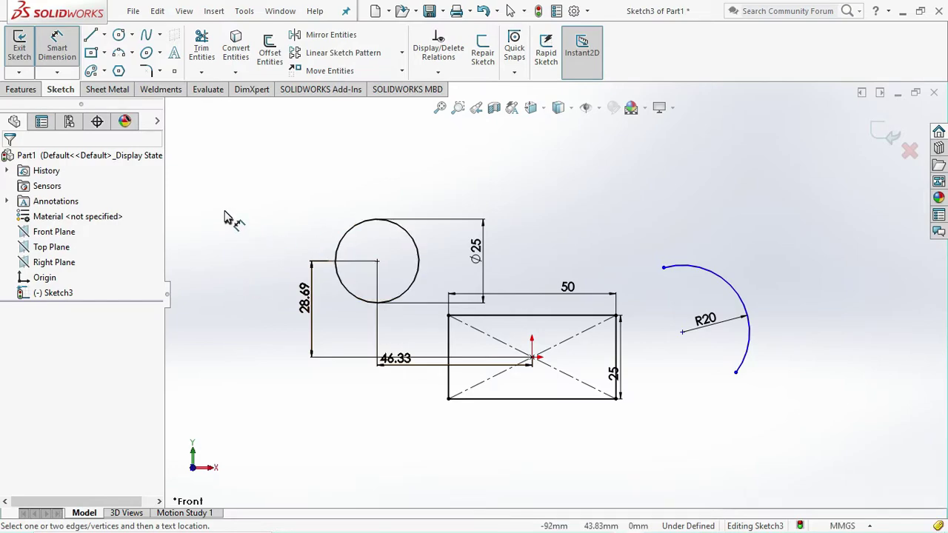
pyautogui.press('Escape')
# Step: Examine the existing sketch relations of the arc, the rectangle's edges and its construction diagonal
pyautogui.click(702, 271)
pyautogui.scroll(-3, 747, 337)
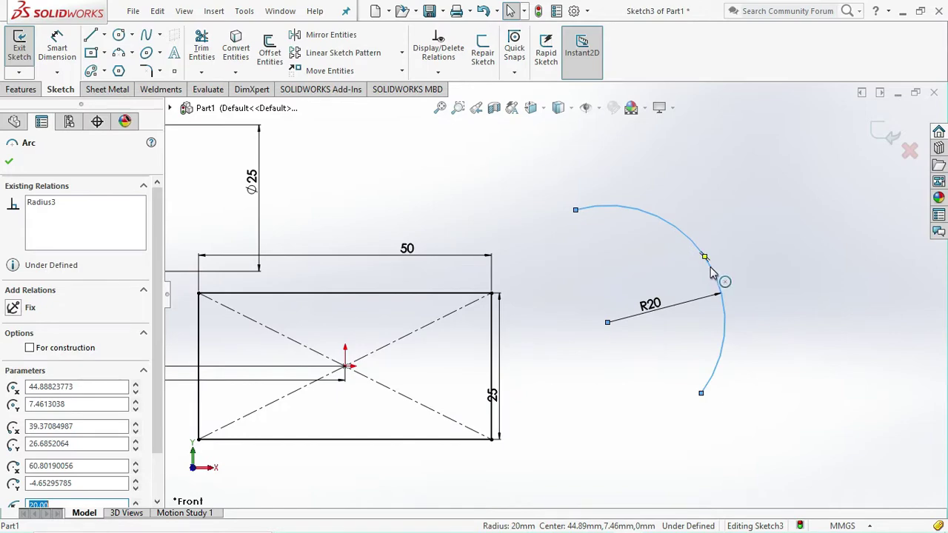
pyautogui.click(772, 304)
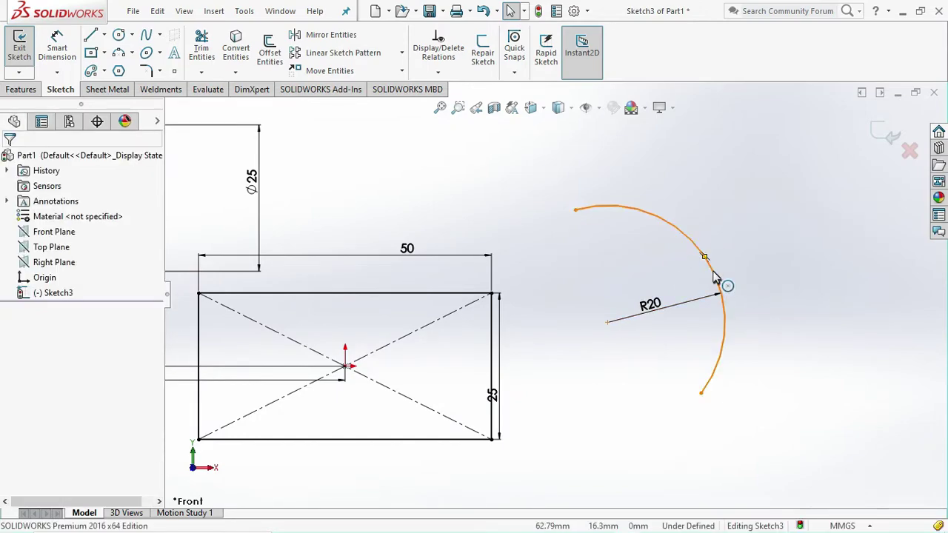
pyautogui.click(713, 276)
pyautogui.click(780, 304)
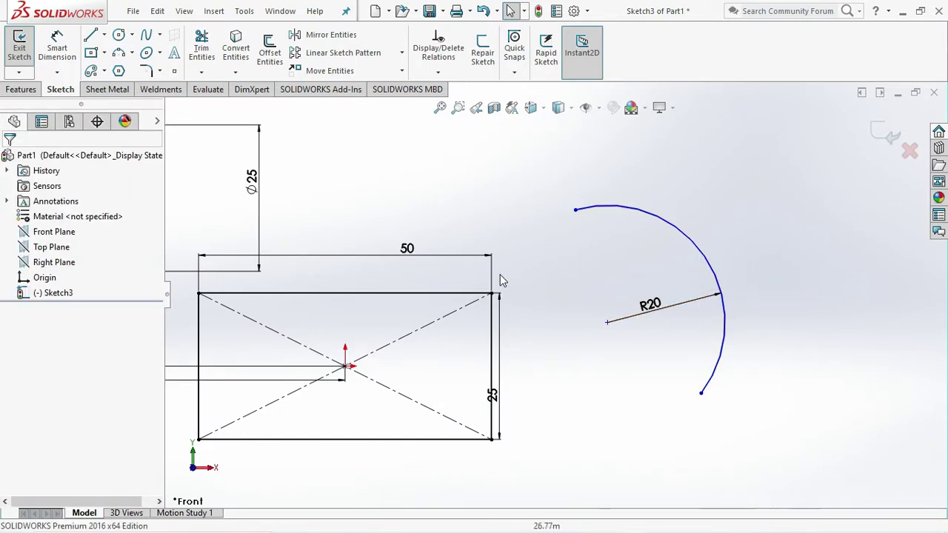
pyautogui.click(408, 294)
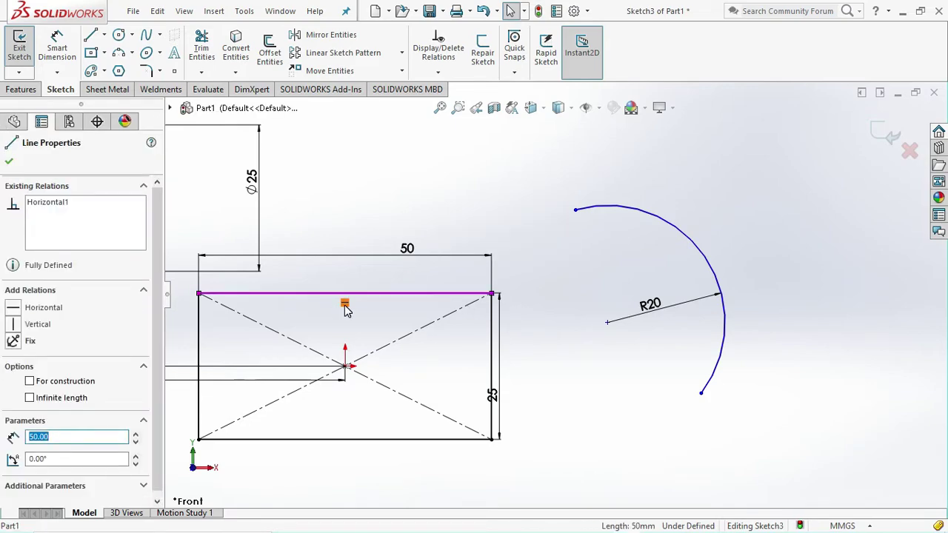
pyautogui.click(556, 351)
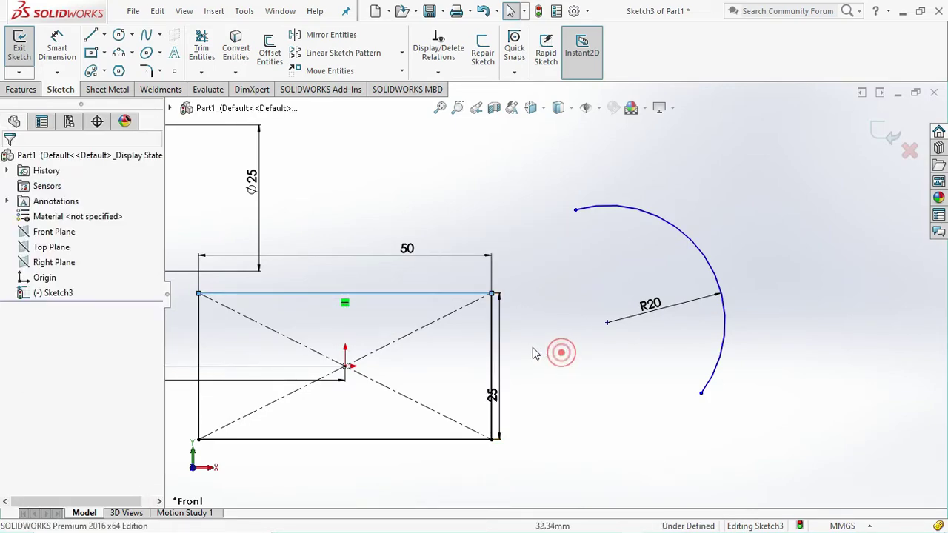
pyautogui.click(492, 341)
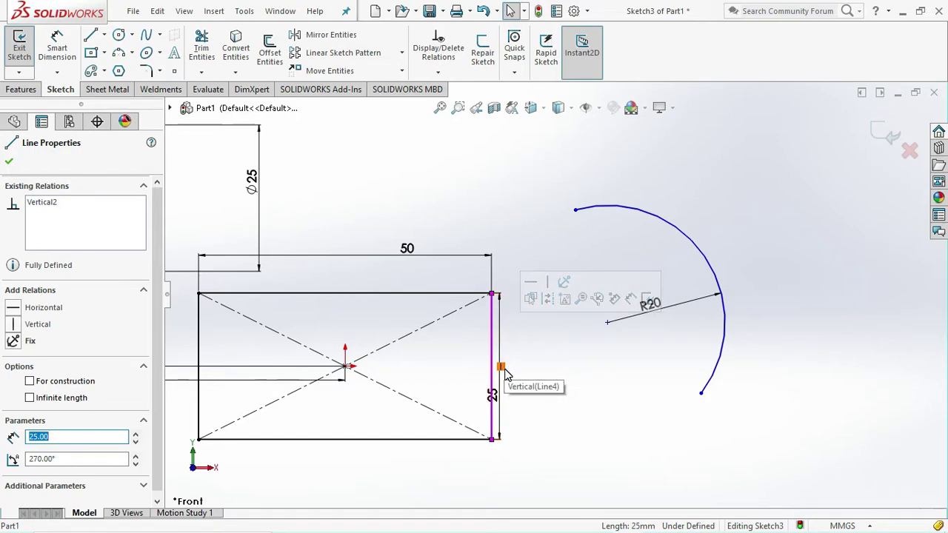
pyautogui.click(375, 382)
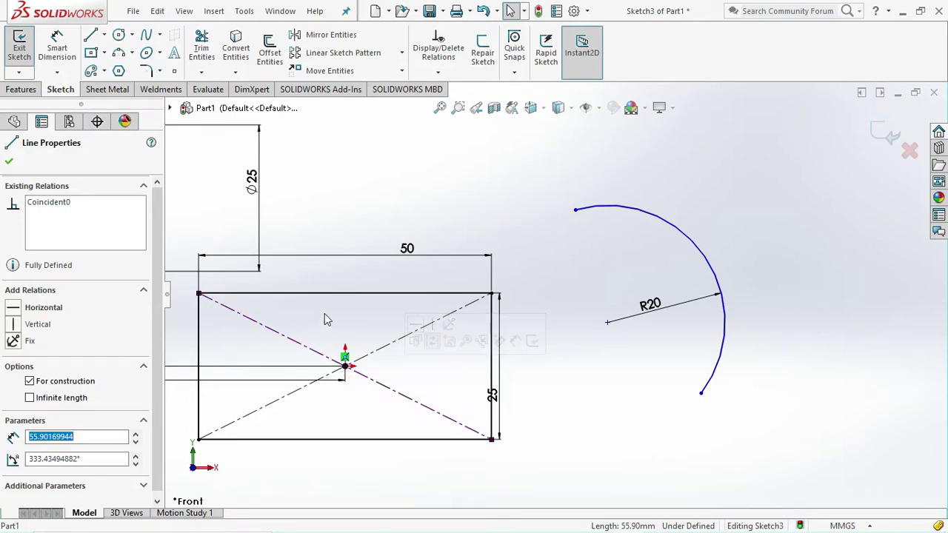
pyautogui.click(350, 191)
pyautogui.scroll(6, 504, 302)
pyautogui.scroll(-5, 413, 308)
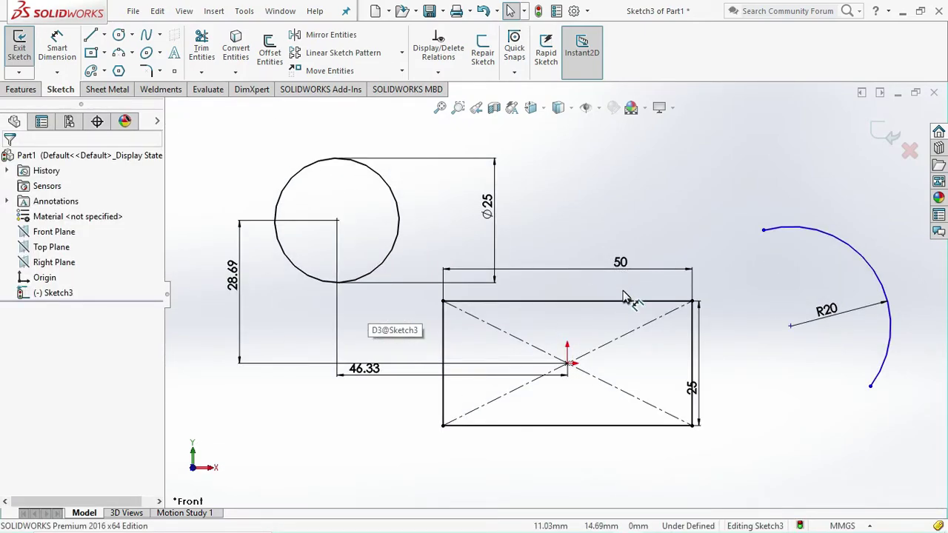
# Step: Delete the horizontal and vertical dimensions that locate the circle's centre from the origin
pyautogui.moveTo(389, 422); pyautogui.dragTo(285, 332)
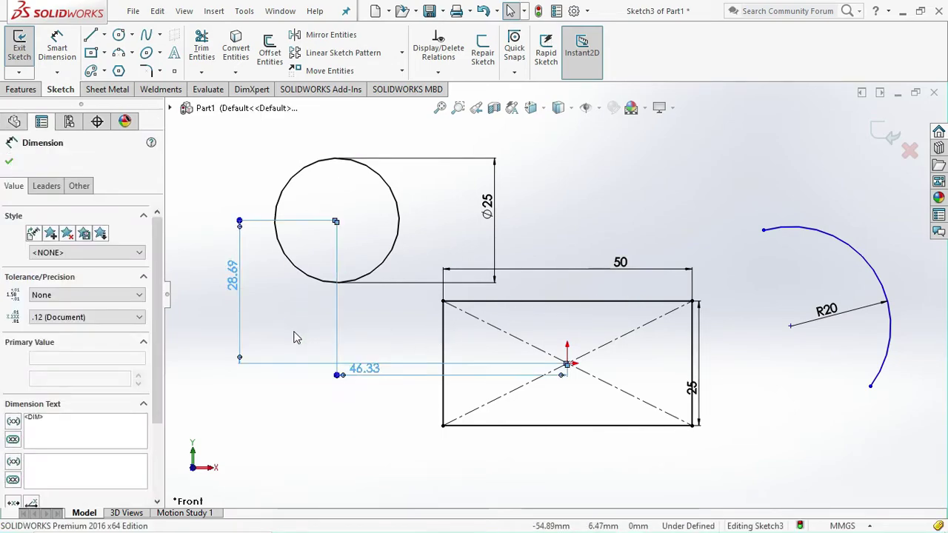
pyautogui.rightClick(246, 320)
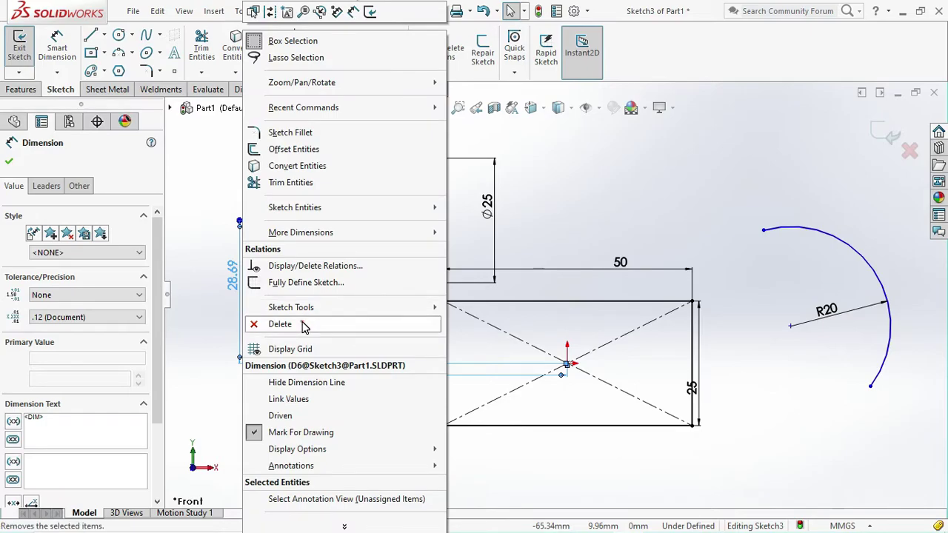
pyautogui.click(304, 324)
# Step: Set up a Move Entities operation on the circle with Keep relations turned off
pyautogui.scroll(3, 676, 313)
pyautogui.scroll(-1, 433, 278)
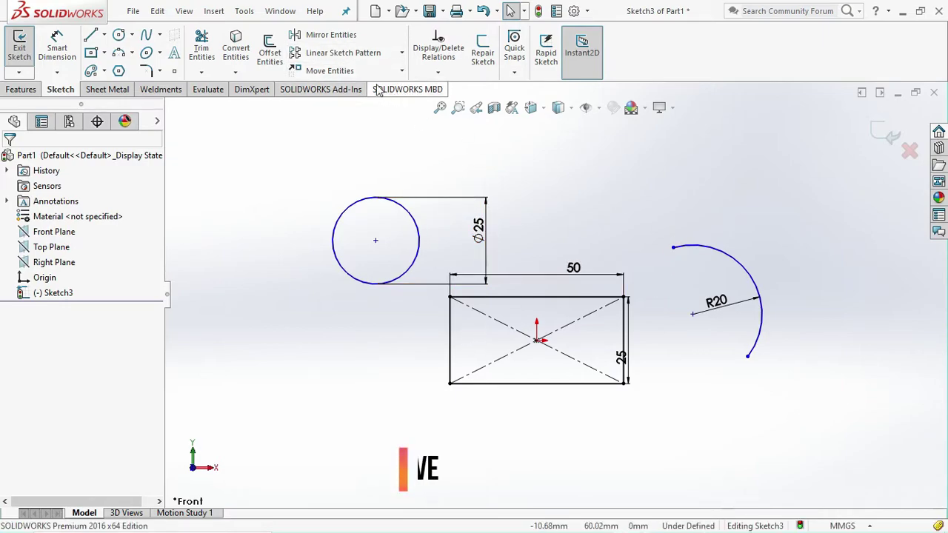
pyautogui.click(337, 71)
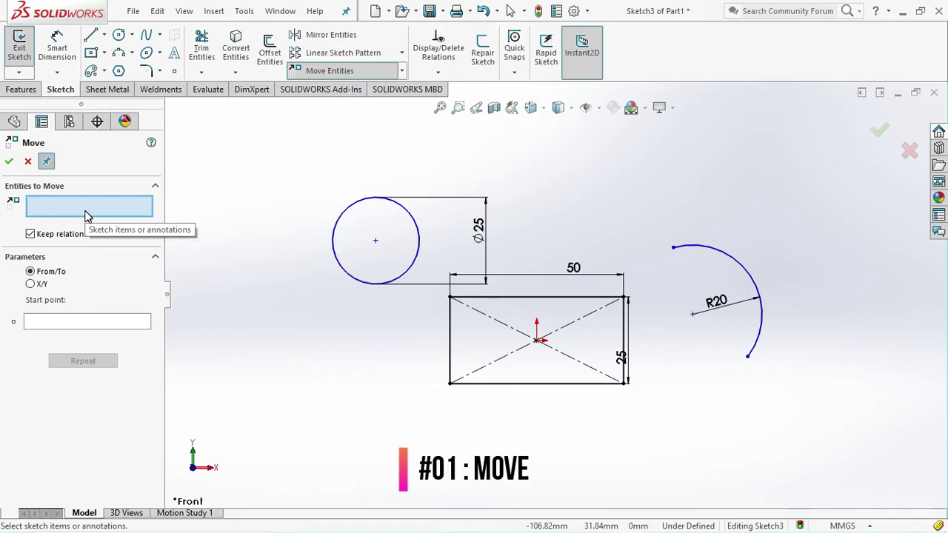
pyautogui.click(363, 198)
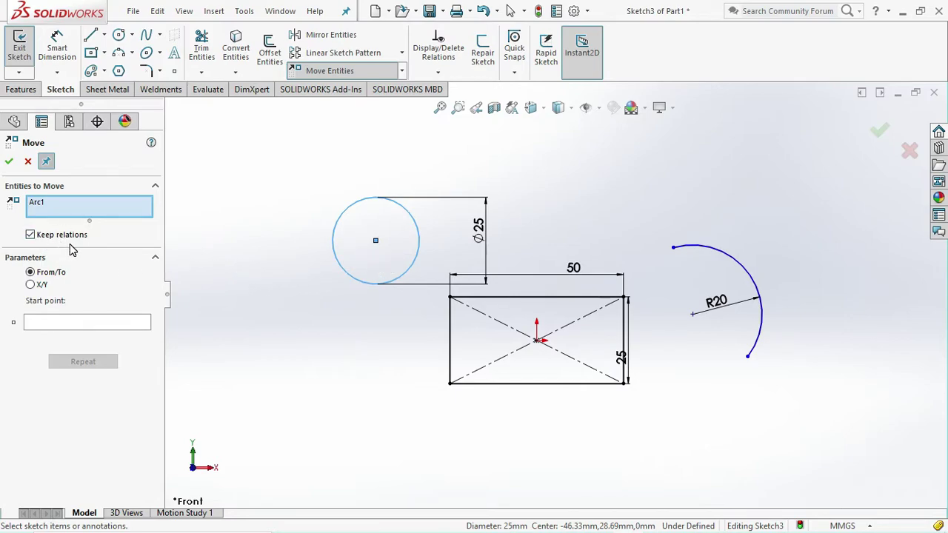
pyautogui.click(31, 236)
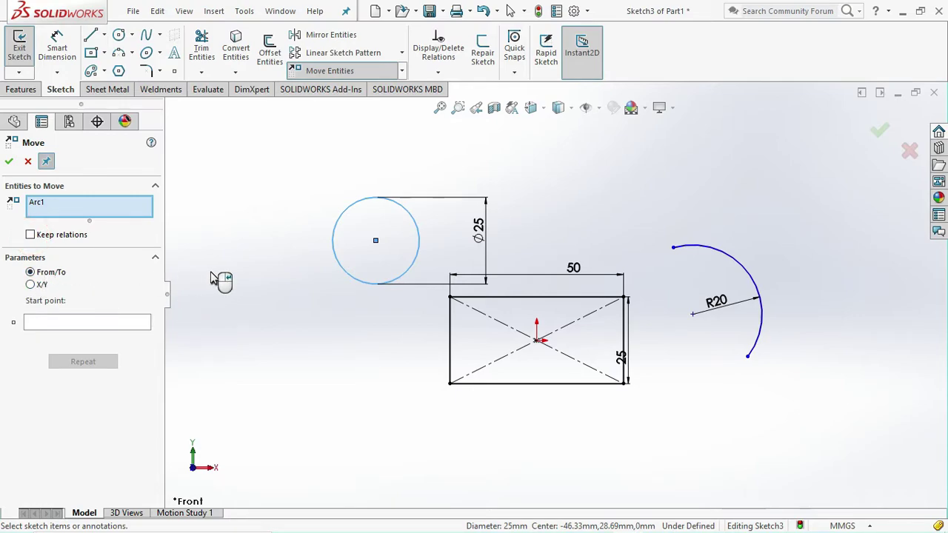
pyautogui.scroll(-1, 371, 217)
pyautogui.scroll(1, 368, 216)
pyautogui.scroll(-1, 483, 236)
pyautogui.scroll(1, 491, 226)
pyautogui.scroll(-1, 502, 218)
pyautogui.scroll(-1, 496, 230)
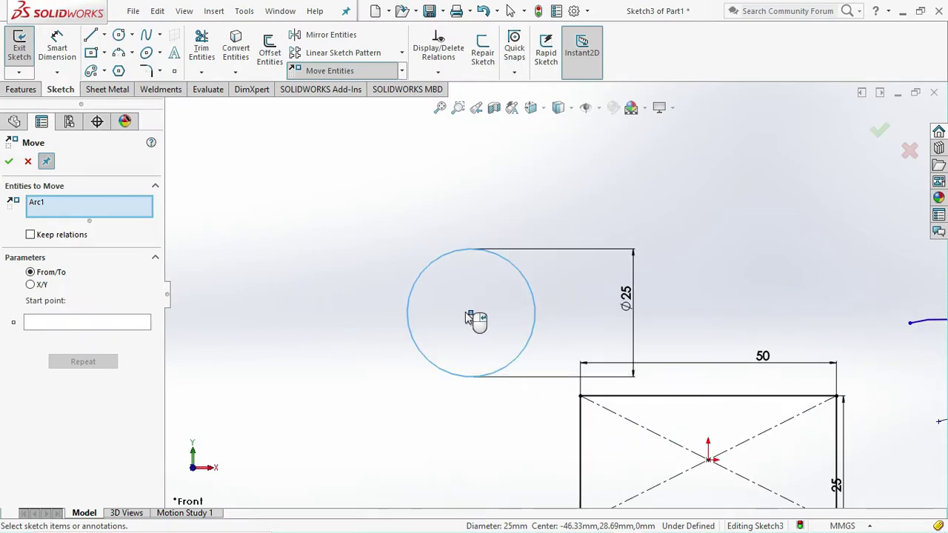
pyautogui.scroll(-1, 474, 318)
pyautogui.scroll(1, 537, 326)
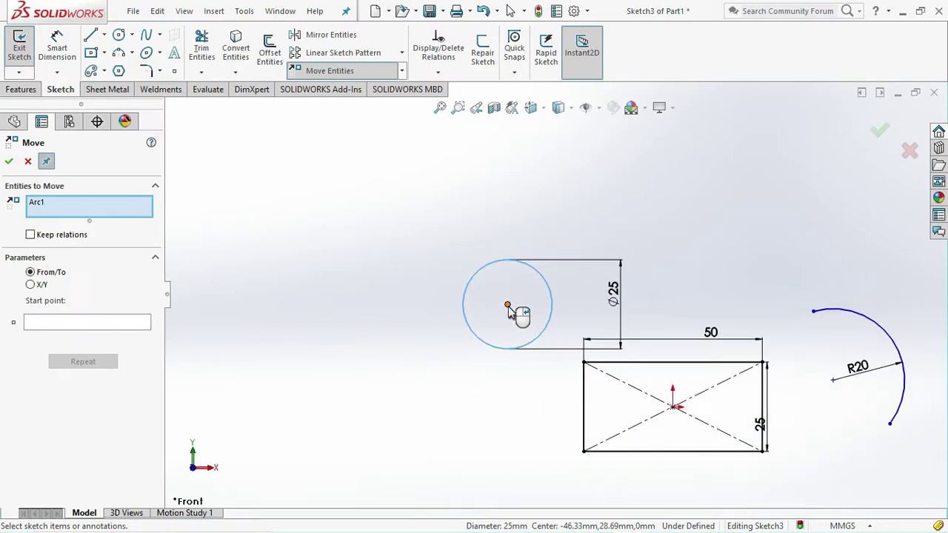
pyautogui.click(507, 305)
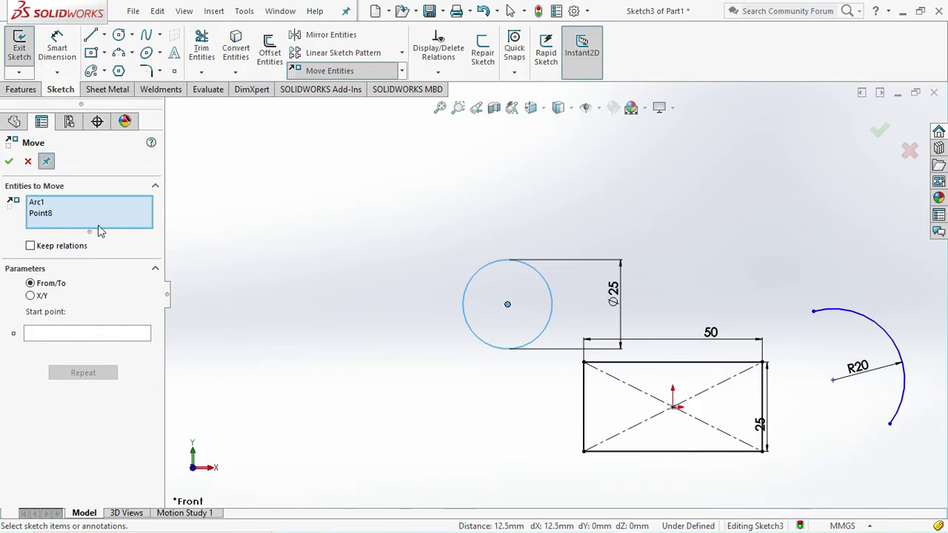
pyautogui.rightClick(59, 216)
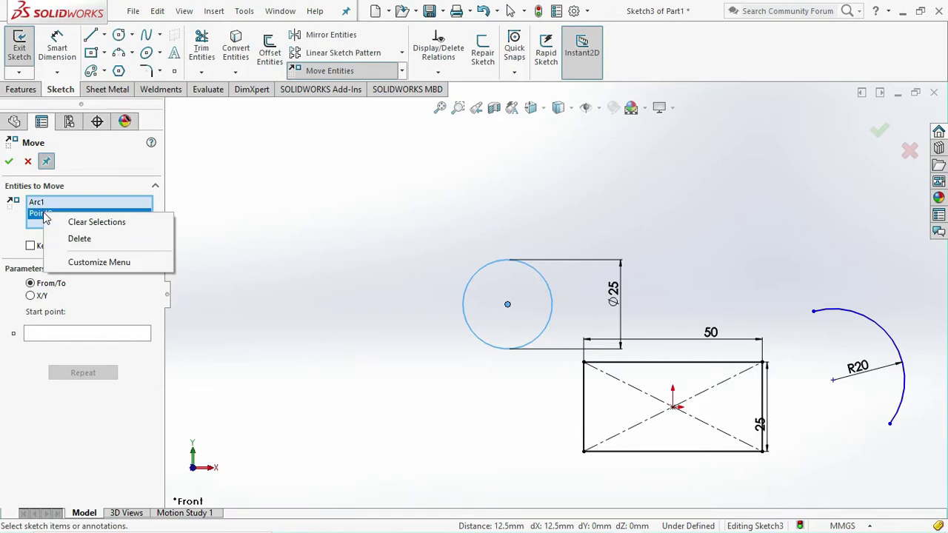
pyautogui.click(78, 240)
pyautogui.rightClick(85, 216)
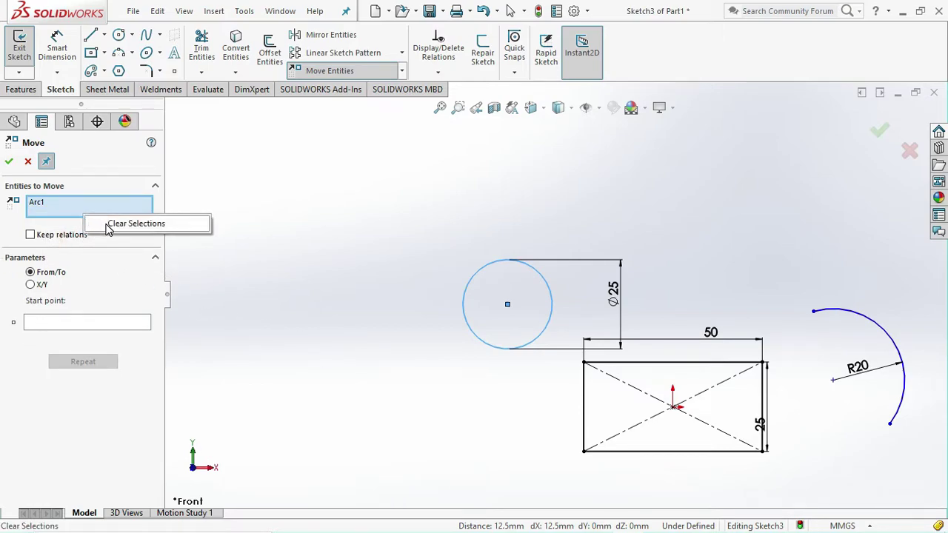
pyautogui.click(118, 223)
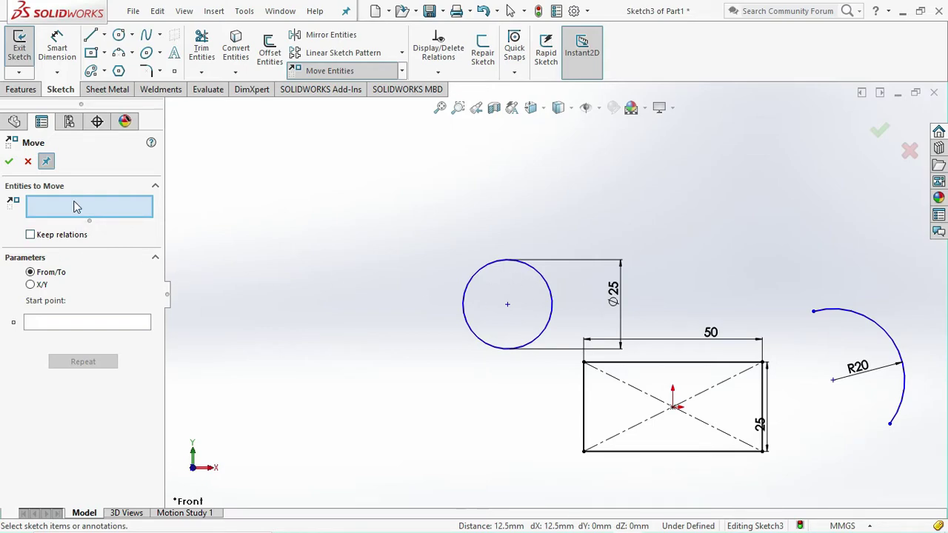
# Step: Move the circle with the From/To option, from its centre to about X -80 mm, Y 63 mm, away from the rectangle
pyautogui.click(496, 268)
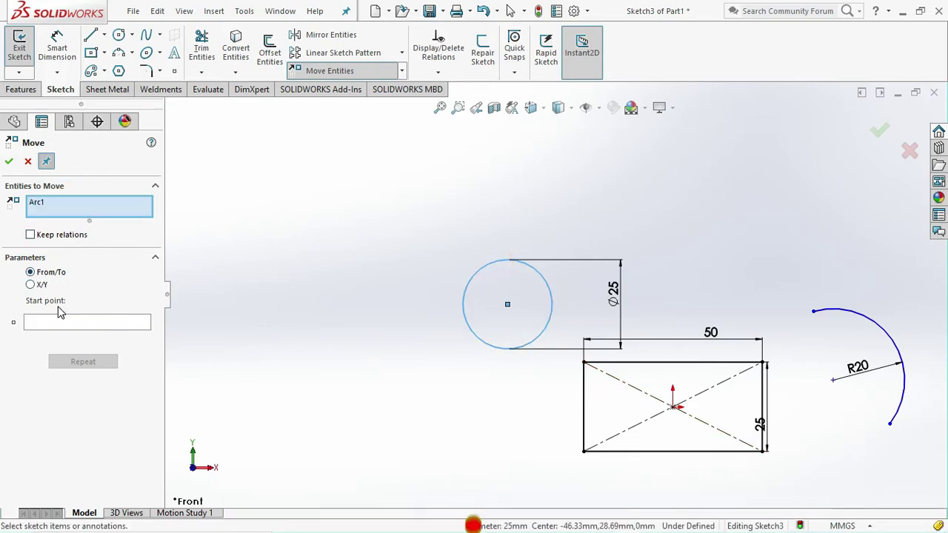
pyautogui.click(59, 320)
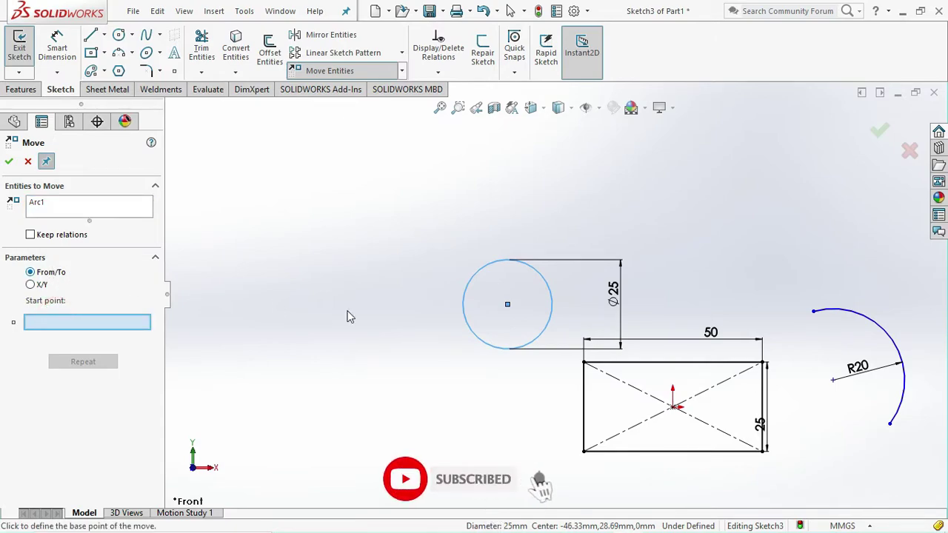
pyautogui.click(507, 307)
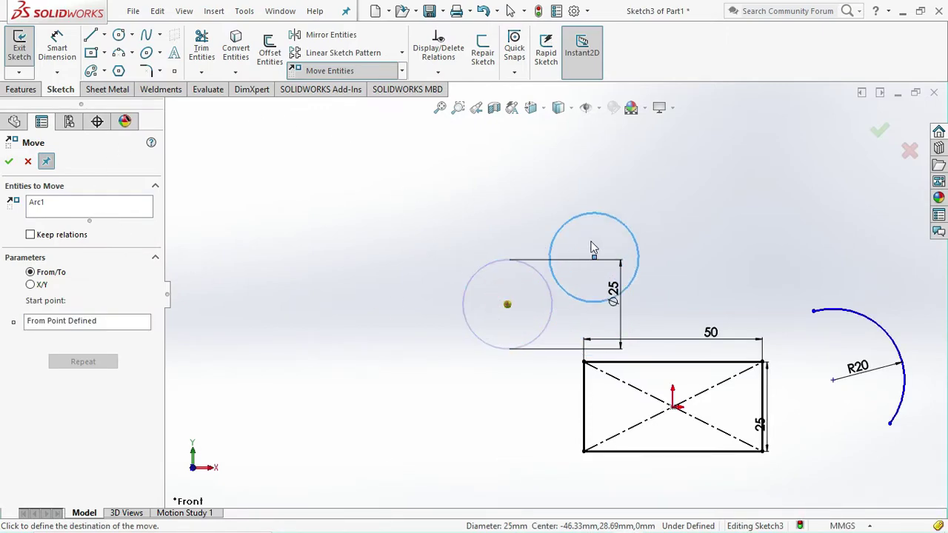
pyautogui.click(385, 181)
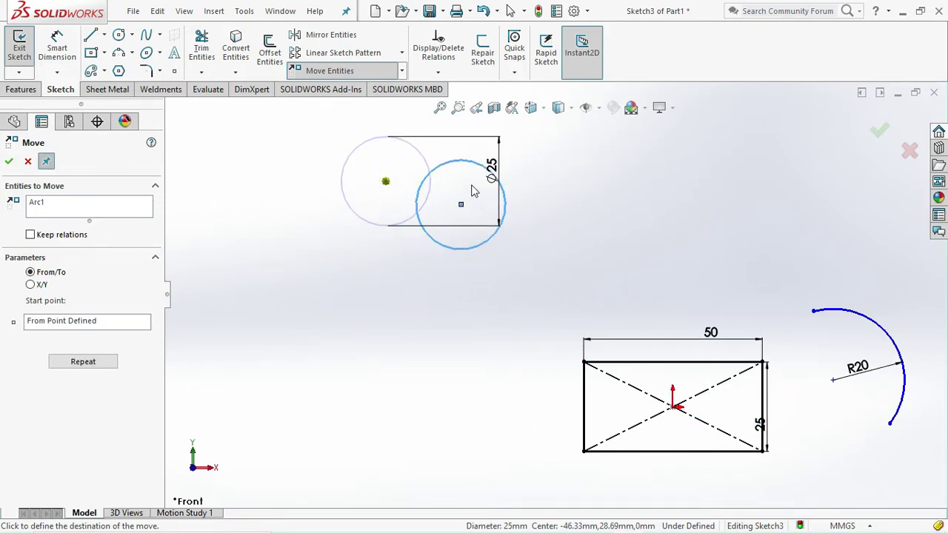
pyautogui.click(10, 161)
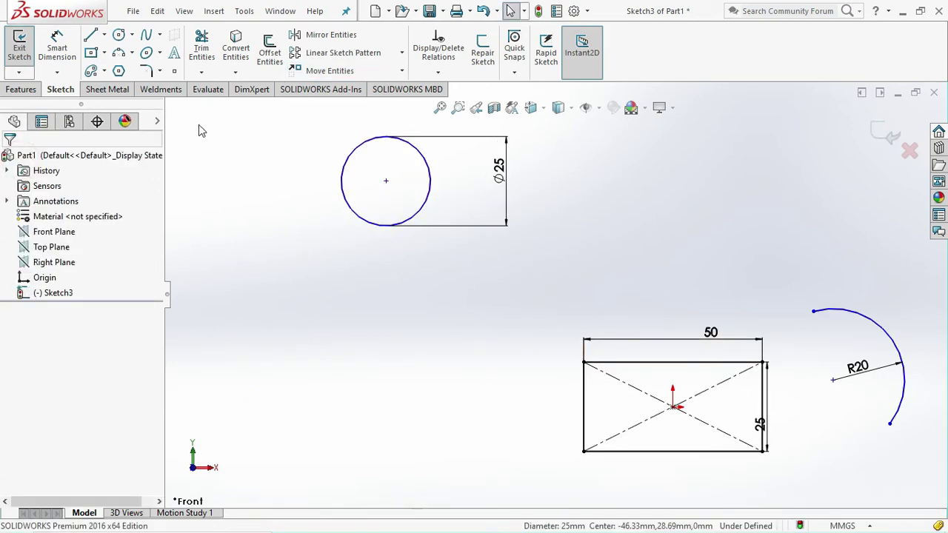
# Step: Set up a second move of the circle by X/Y distances, with ΔX set to 60 mm
pyautogui.click(345, 72)
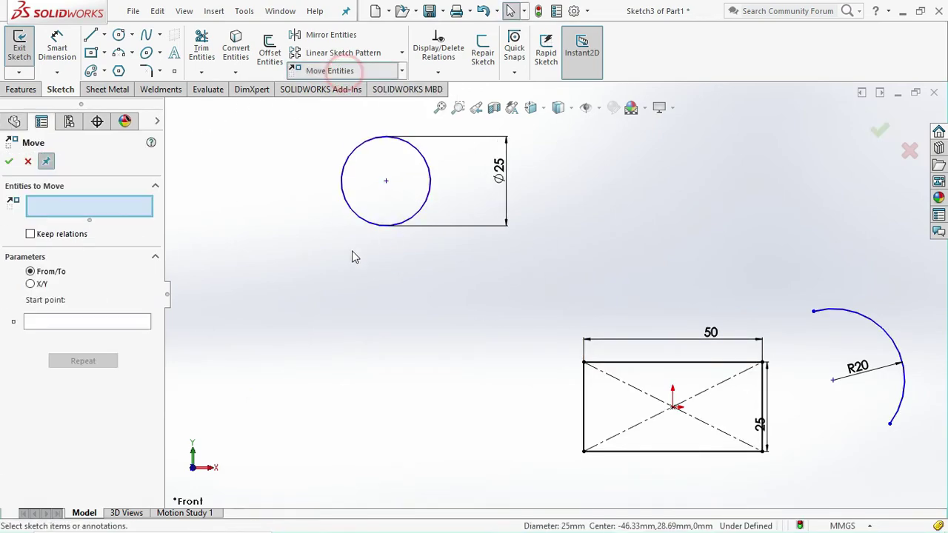
pyautogui.click(31, 284)
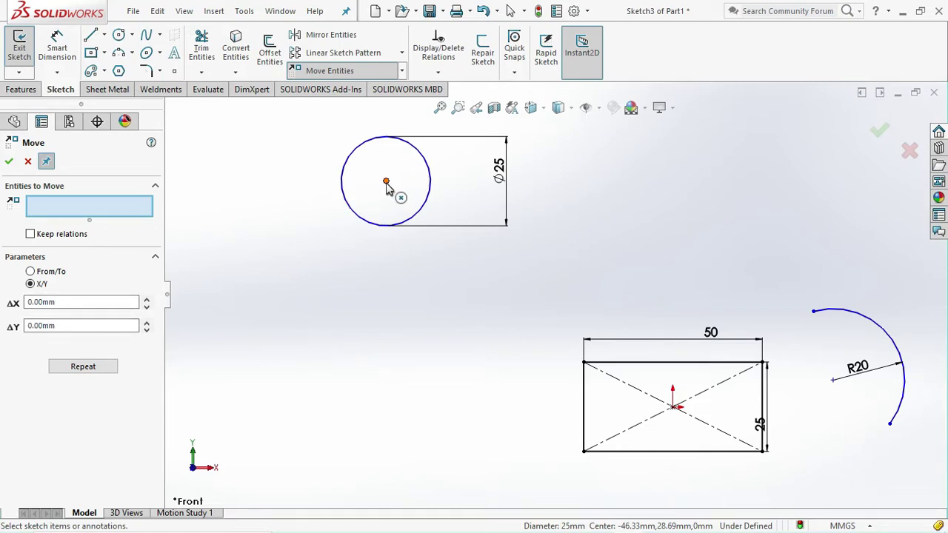
pyautogui.click(365, 141)
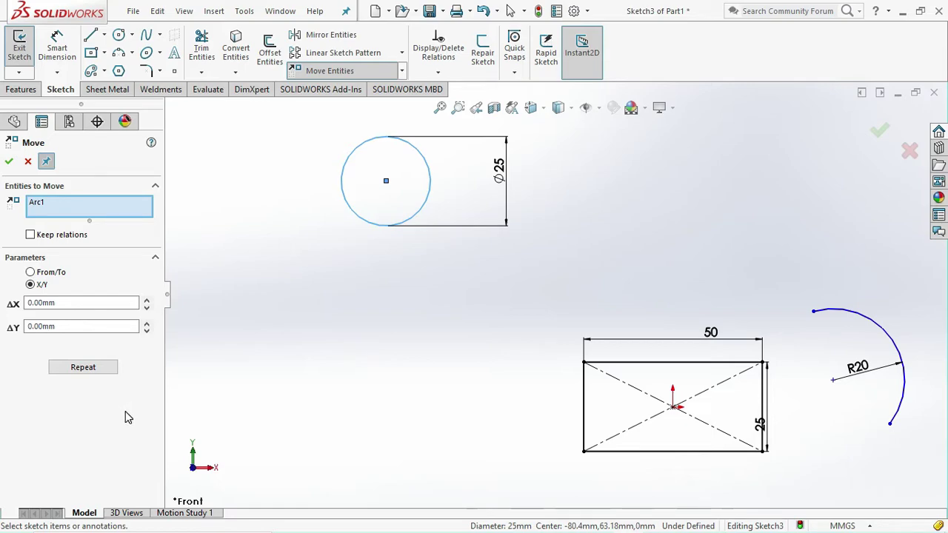
pyautogui.click(146, 299)
pyautogui.click(146, 299)
pyautogui.click(145, 299)
pyautogui.click(146, 299)
pyautogui.click(146, 299)
pyautogui.click(146, 300)
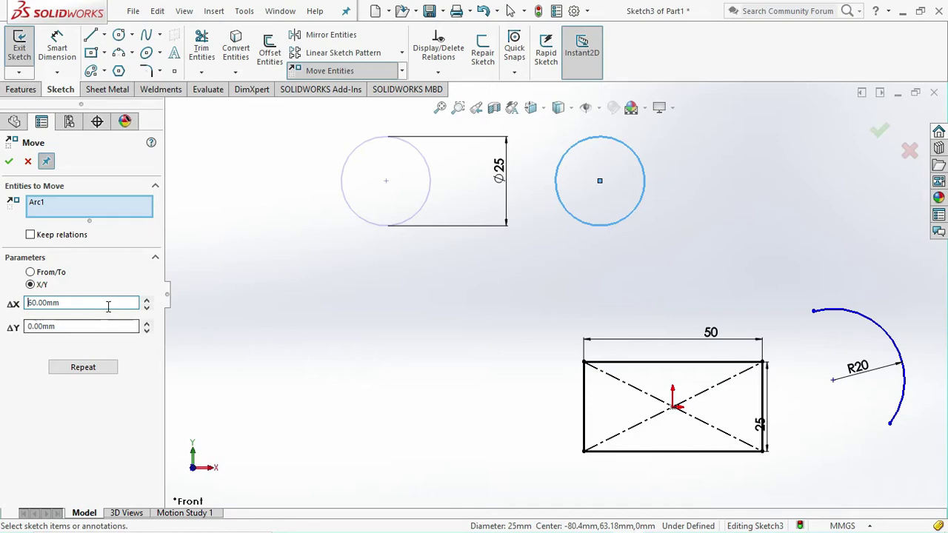
# Step: Set the circle's ΔY to 40 mm, apply the move and leave the Move command
pyautogui.click(48, 326)
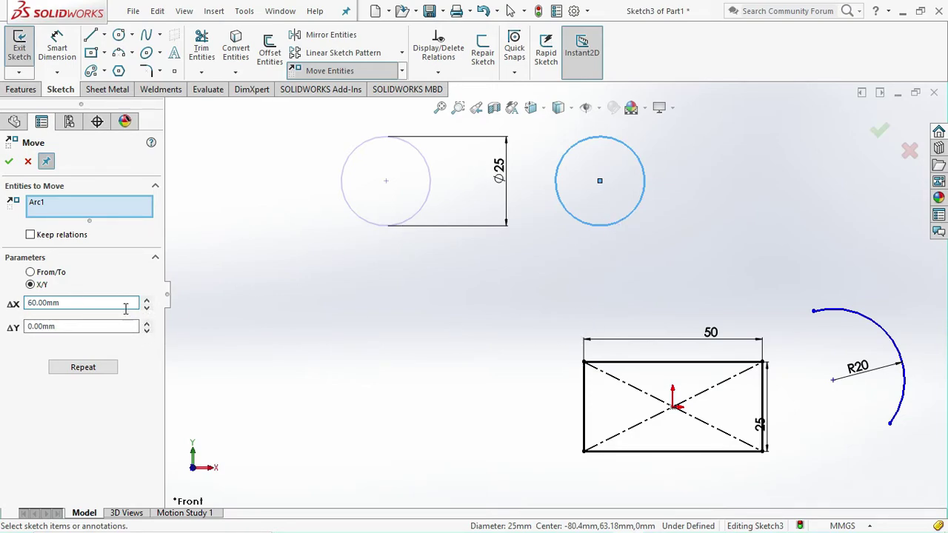
pyautogui.click(146, 324)
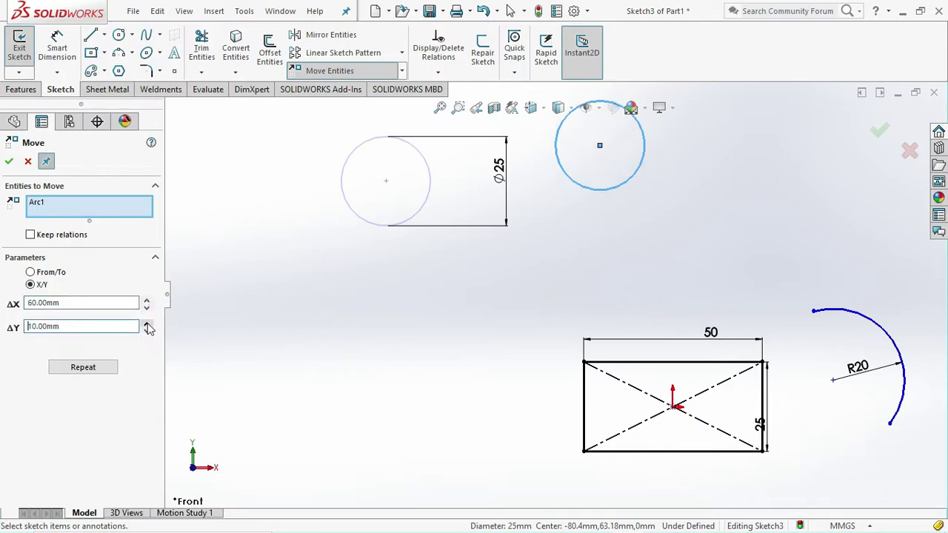
pyautogui.click(147, 323)
pyautogui.click(147, 323)
pyautogui.click(146, 324)
pyautogui.scroll(5, 497, 272)
pyautogui.scroll(-2, 606, 240)
pyautogui.scroll(-2, 607, 240)
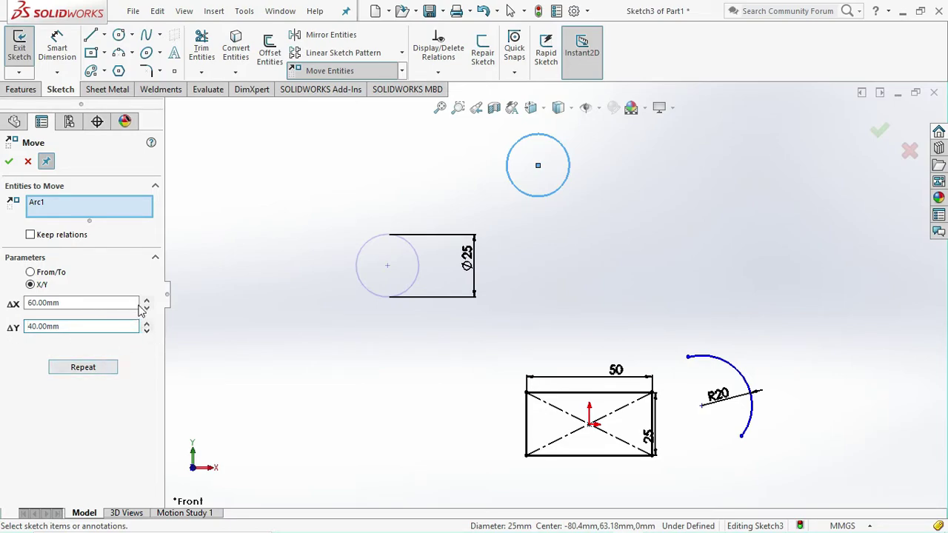
pyautogui.click(9, 161)
pyautogui.scroll(2, 606, 253)
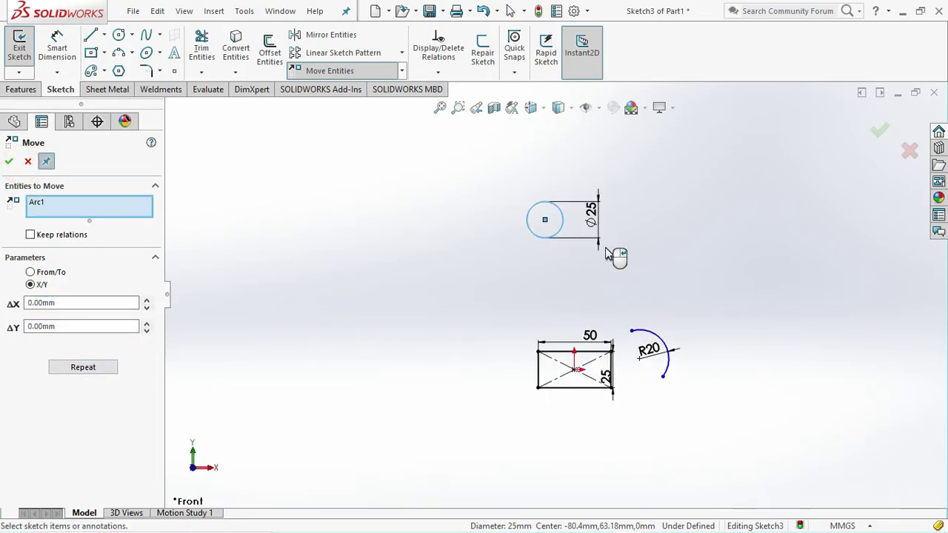
pyautogui.scroll(-2, 606, 253)
pyautogui.click(594, 279)
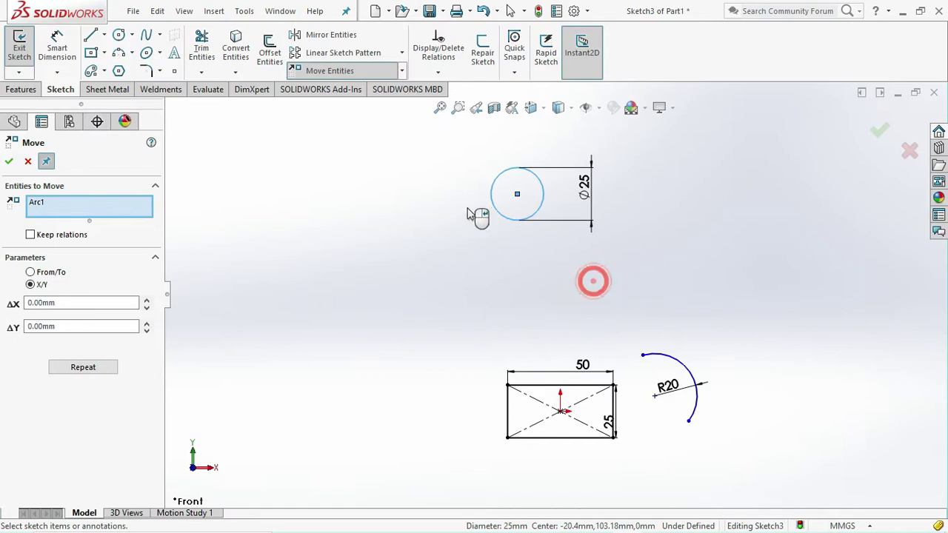
pyautogui.click(9, 161)
pyautogui.click(676, 304)
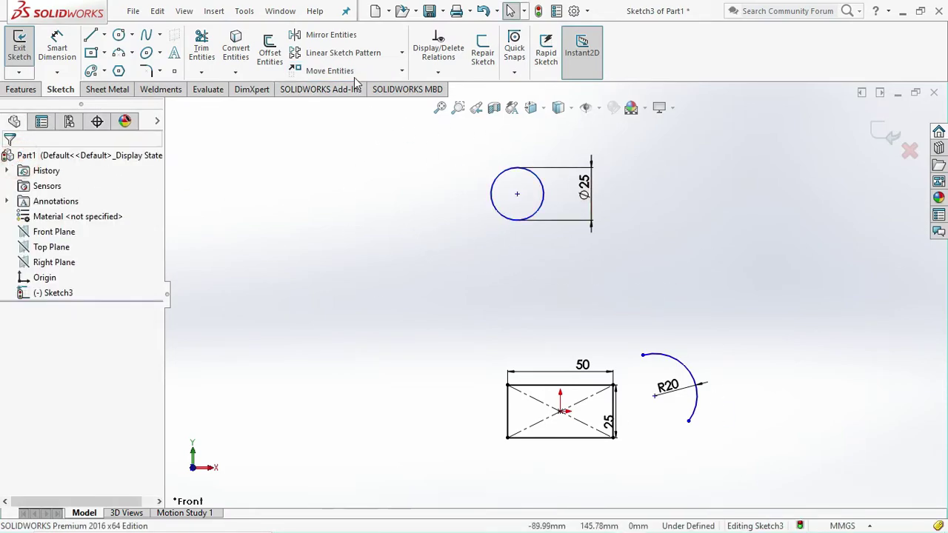
pyautogui.click(402, 71)
pyautogui.click(494, 300)
pyautogui.click(517, 195)
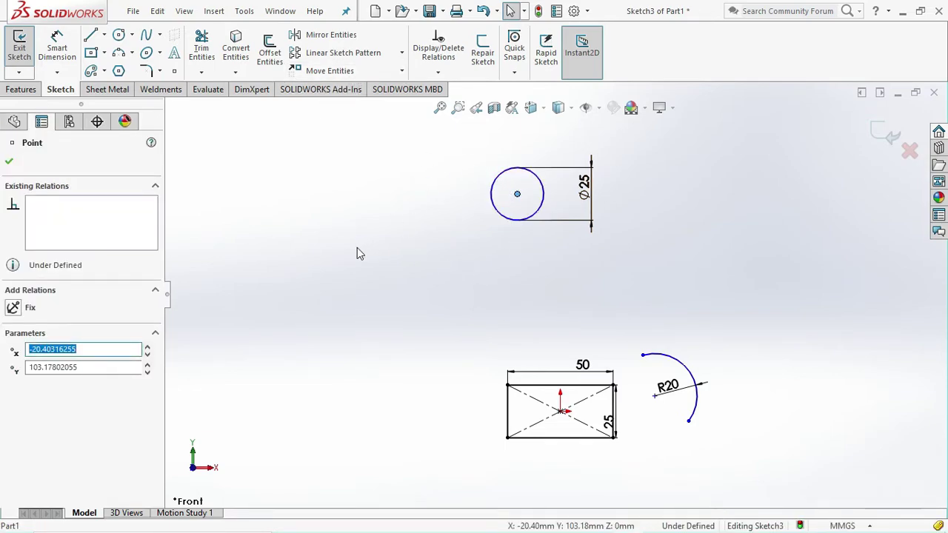
pyautogui.click(8, 162)
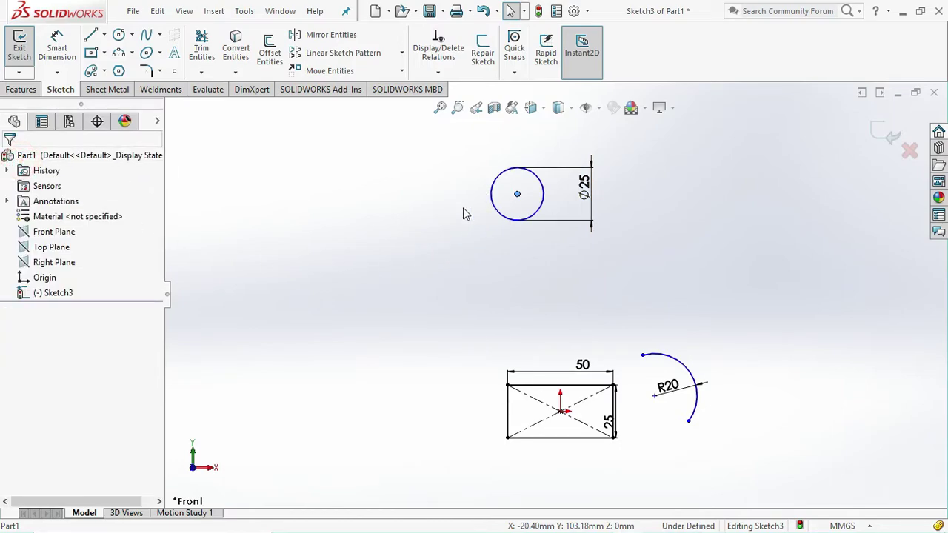
pyautogui.click(401, 237)
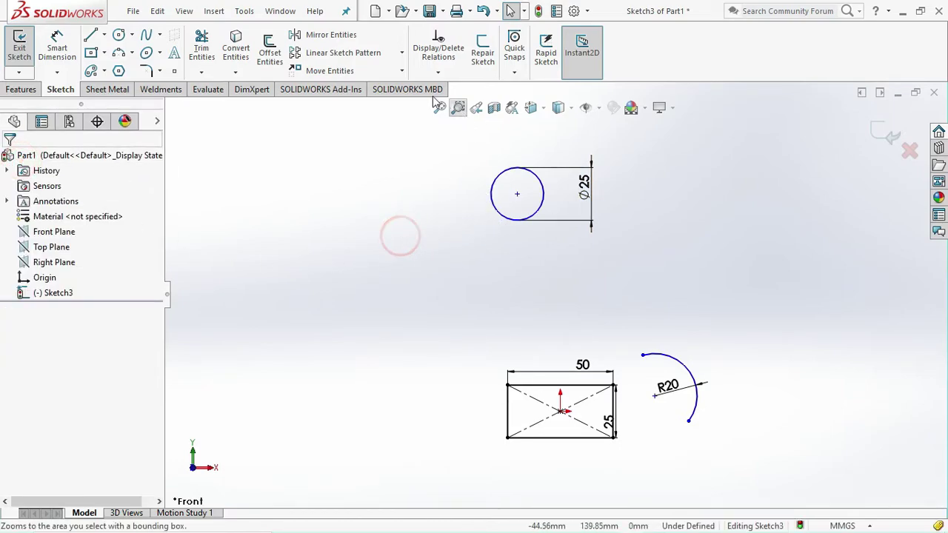
# Step: Set up a Copy Entities operation on the circle and the arc with the From/To option and Keep relations off
pyautogui.click(400, 71)
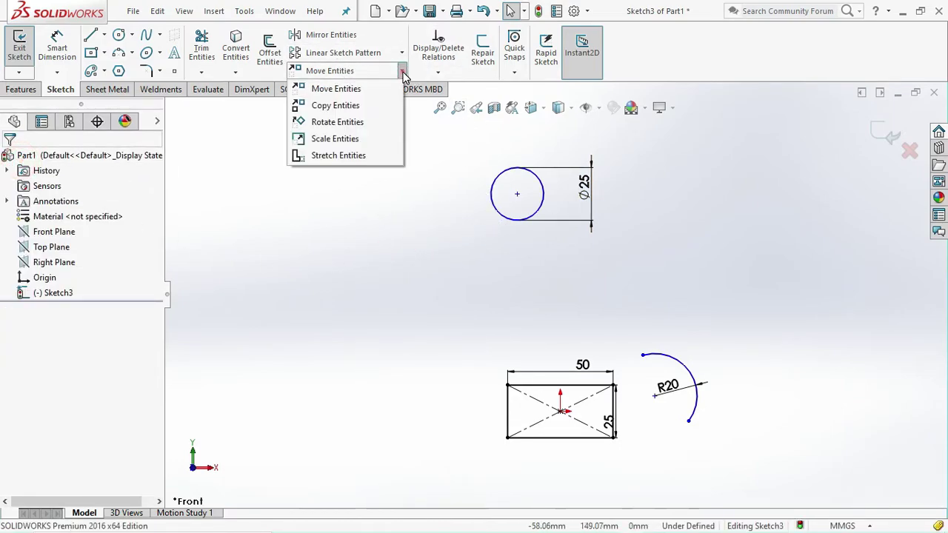
pyautogui.click(346, 104)
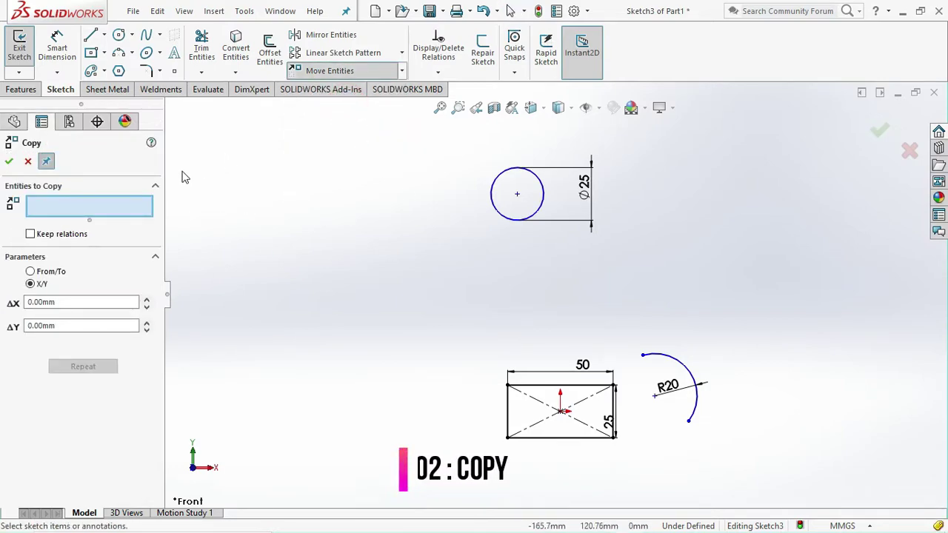
pyautogui.click(82, 210)
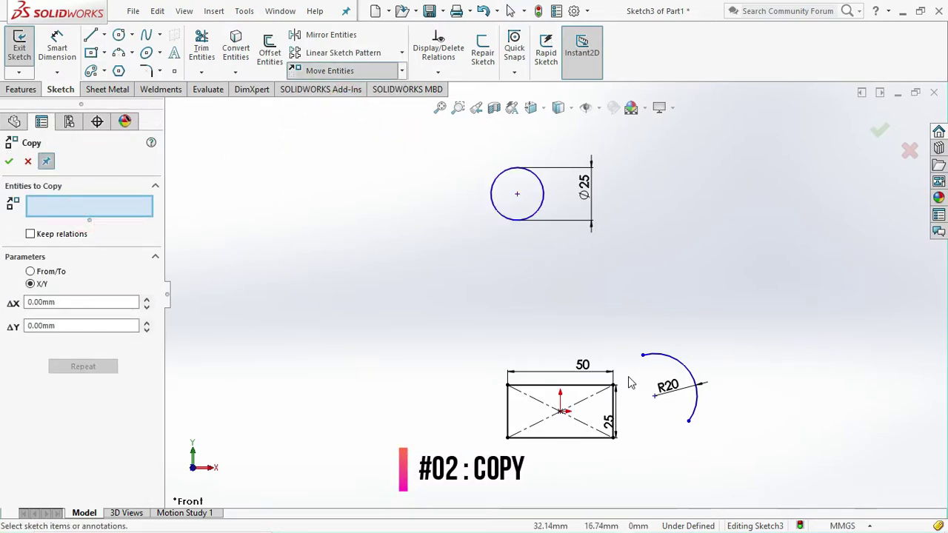
pyautogui.click(492, 198)
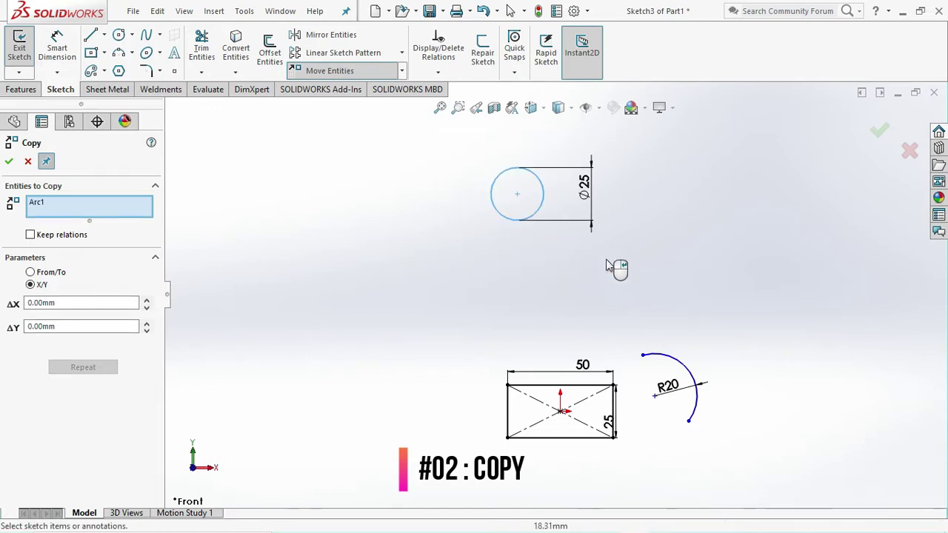
pyautogui.moveTo(719, 438); pyautogui.dragTo(631, 322)
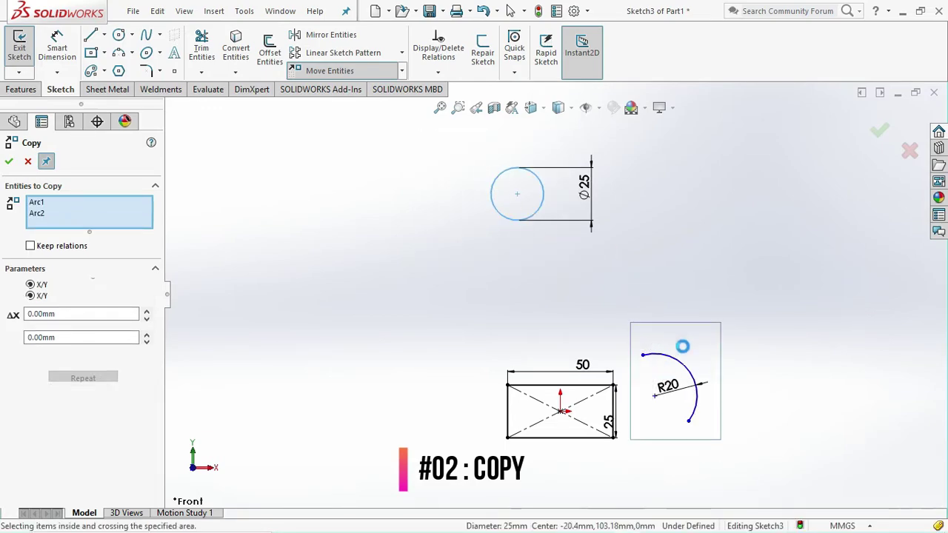
pyautogui.click(30, 282)
pyautogui.click(31, 296)
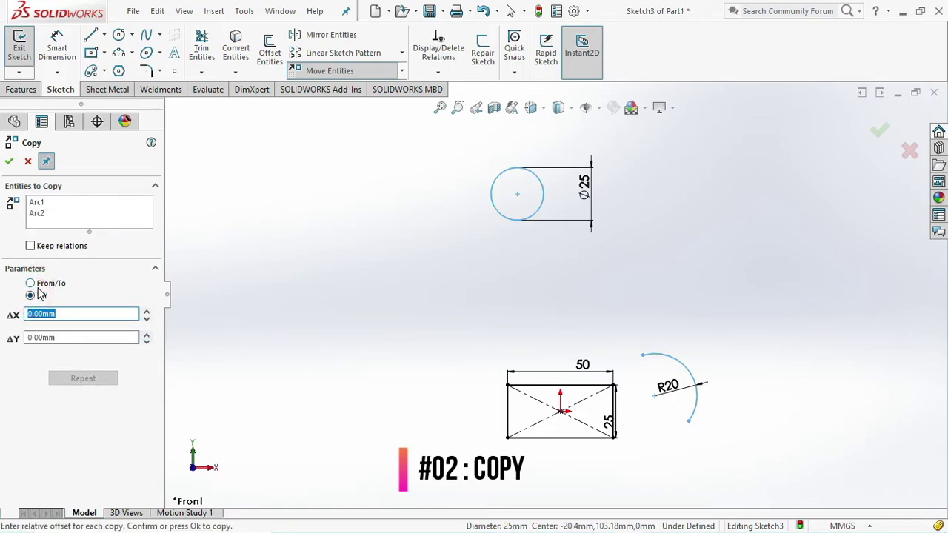
pyautogui.click(50, 286)
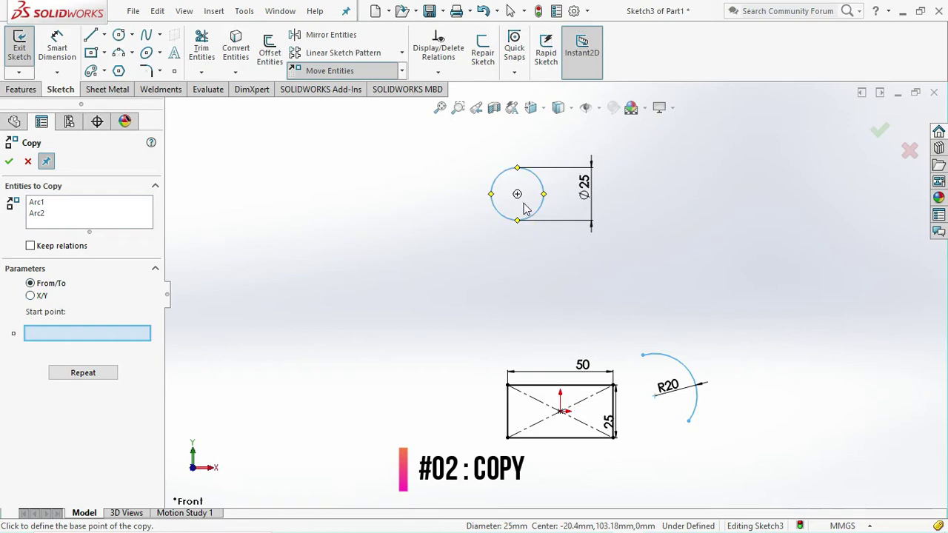
pyautogui.click(31, 246)
pyautogui.click(30, 246)
# Step: Place two copies of the circle and arc to the right of the originals, using the circle's centre as start point, and finish copying
pyautogui.click(519, 195)
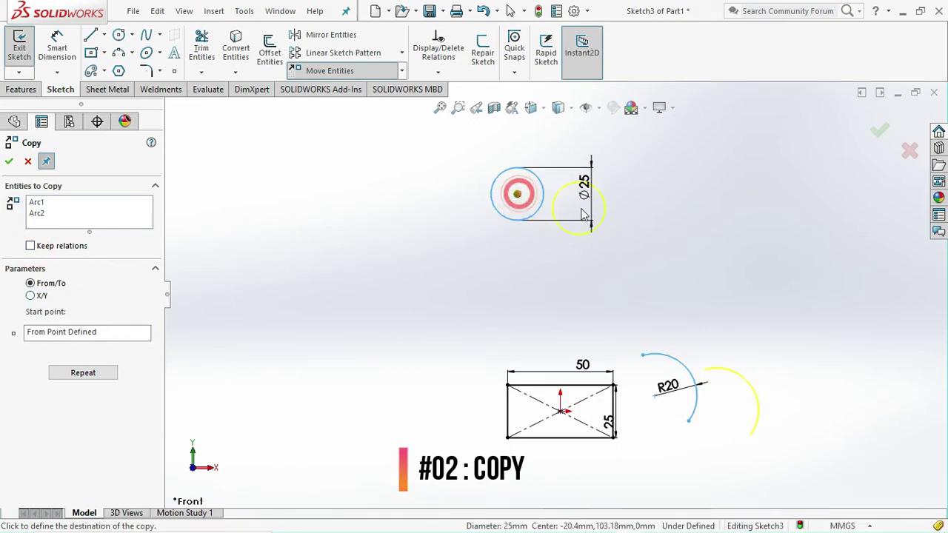
pyautogui.click(716, 191)
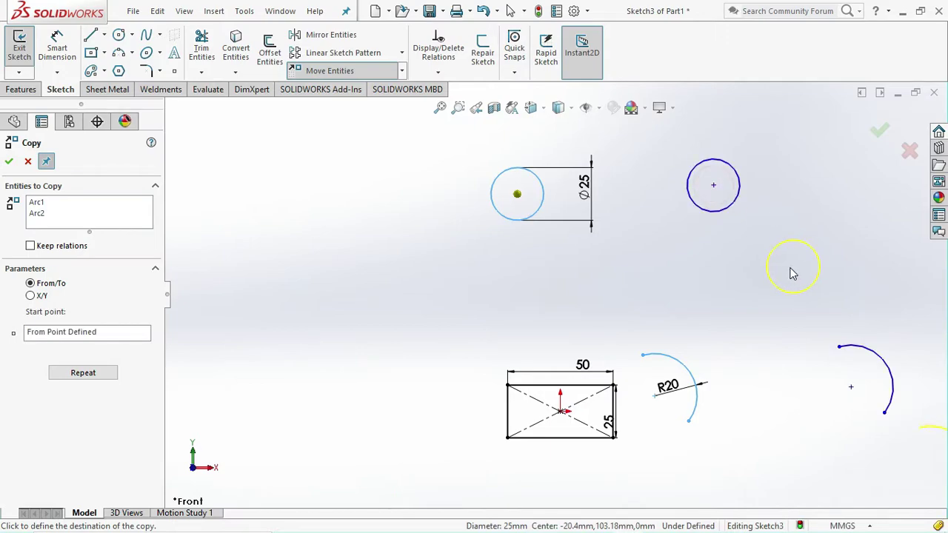
pyautogui.moveTo(777, 201)
pyautogui.mouseDown(button='middle')
pyautogui.moveTo(713, 254)
pyautogui.moveTo(760, 200)
pyautogui.mouseUp(button='middle')
pyautogui.click(759, 200)
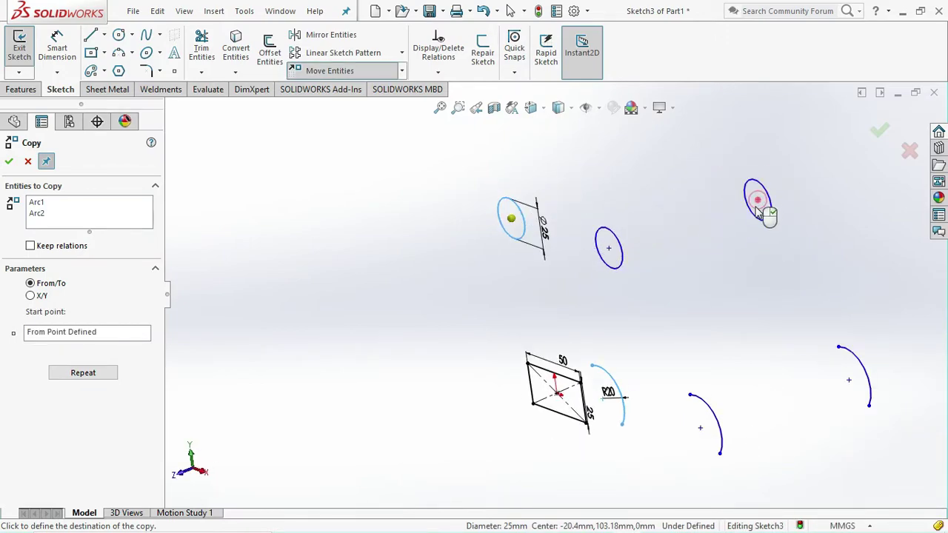
pyautogui.click(10, 162)
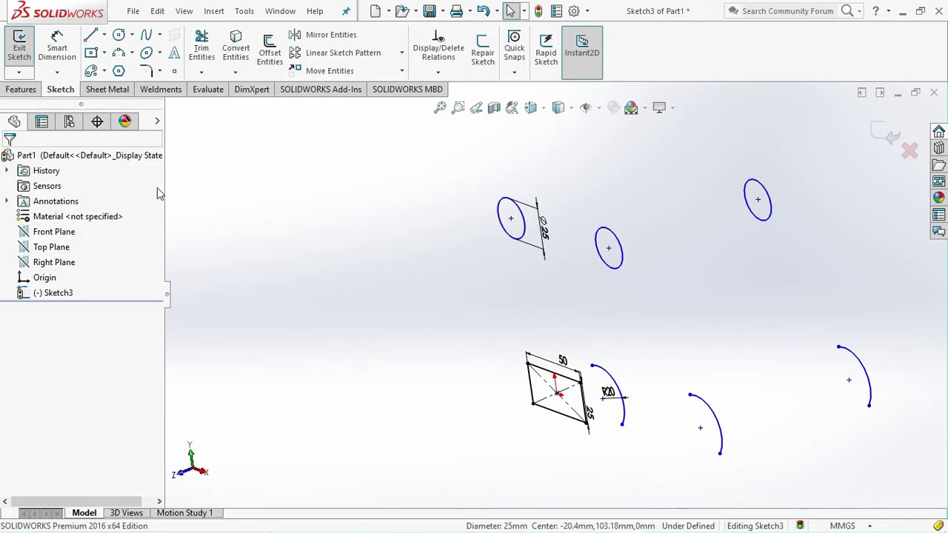
# Step: Return to the front view and undo both copies of the circle and arc
pyautogui.hotkey('ctrl', '1')
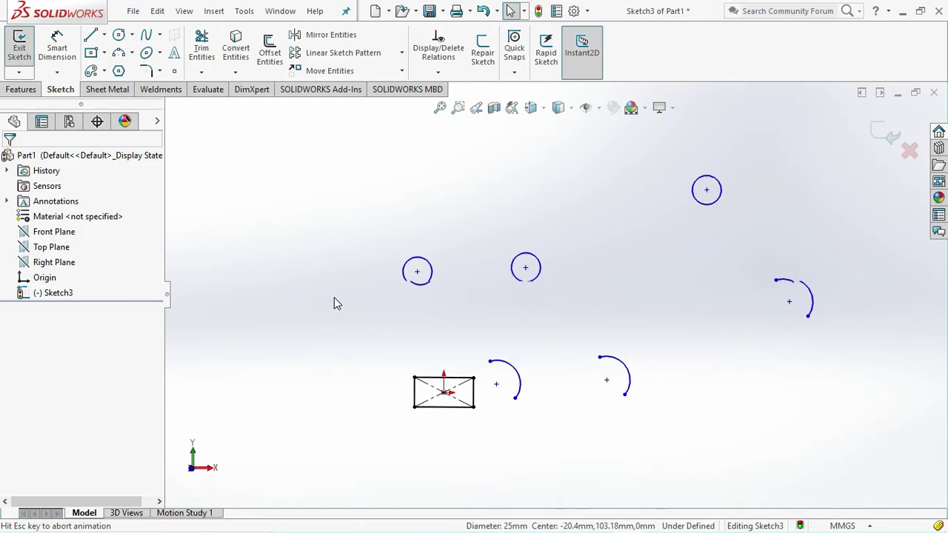
pyautogui.scroll(-1, 493, 380)
pyautogui.scroll(3, 519, 306)
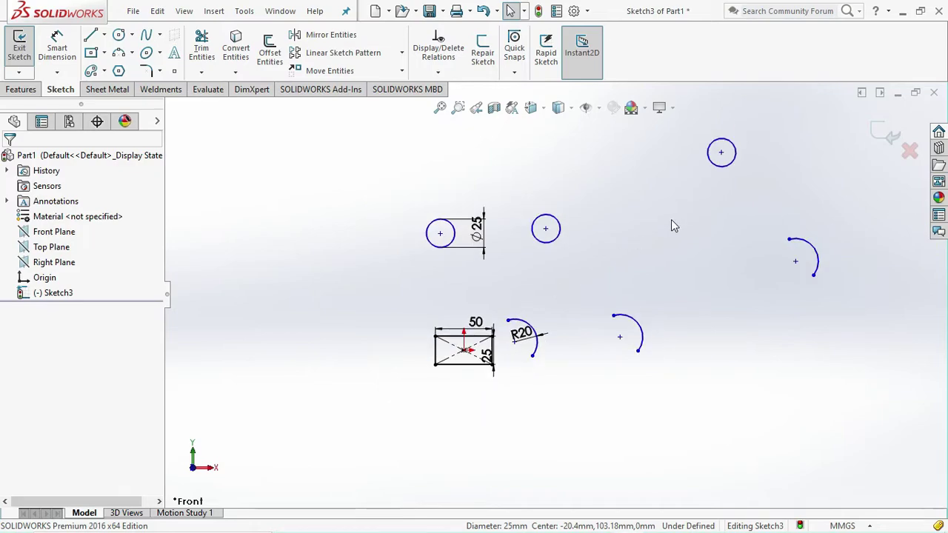
pyautogui.scroll(-1, 680, 225)
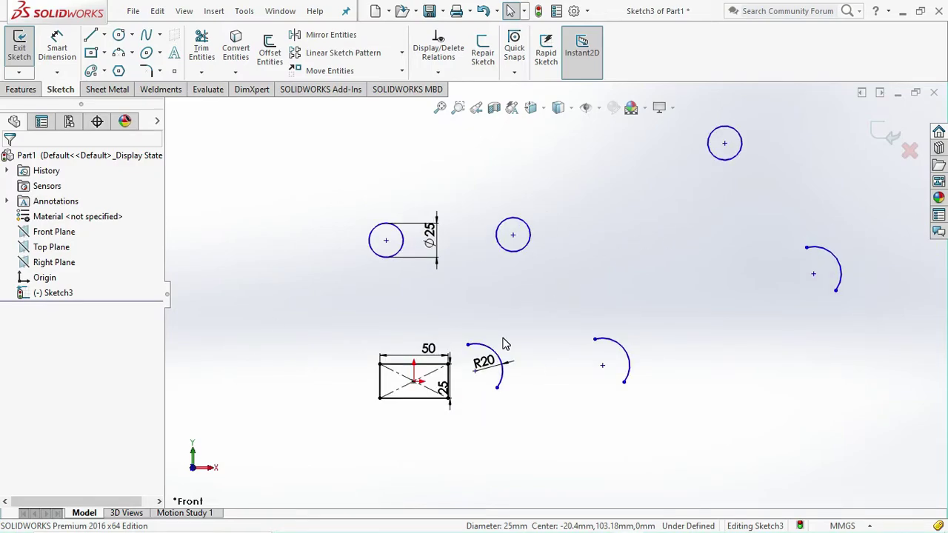
pyautogui.hotkey('ctrl', 'z')
pyautogui.hotkey('ctrl', 'z')
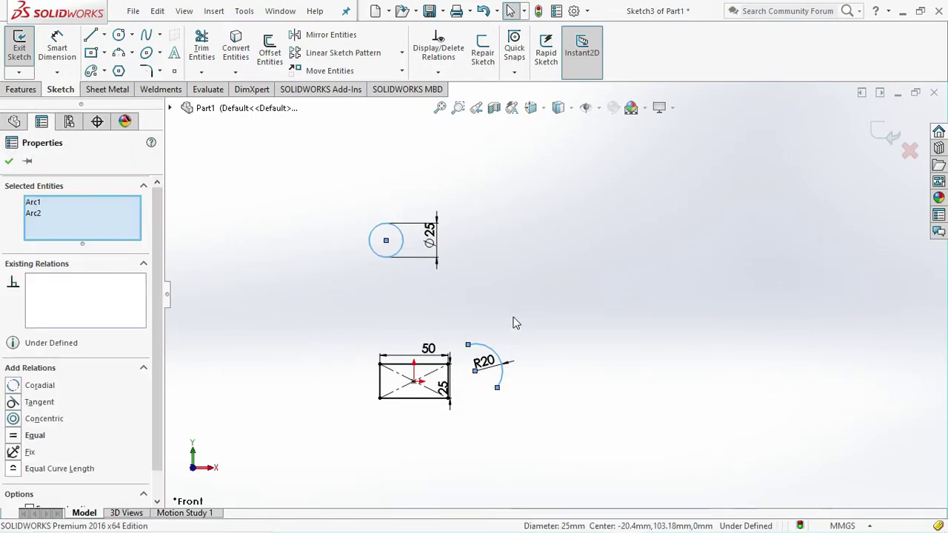
# Step: Set up an X/Y copy of the circle and arc with ΔX set to 60 mm
pyautogui.click(402, 70)
pyautogui.click(346, 106)
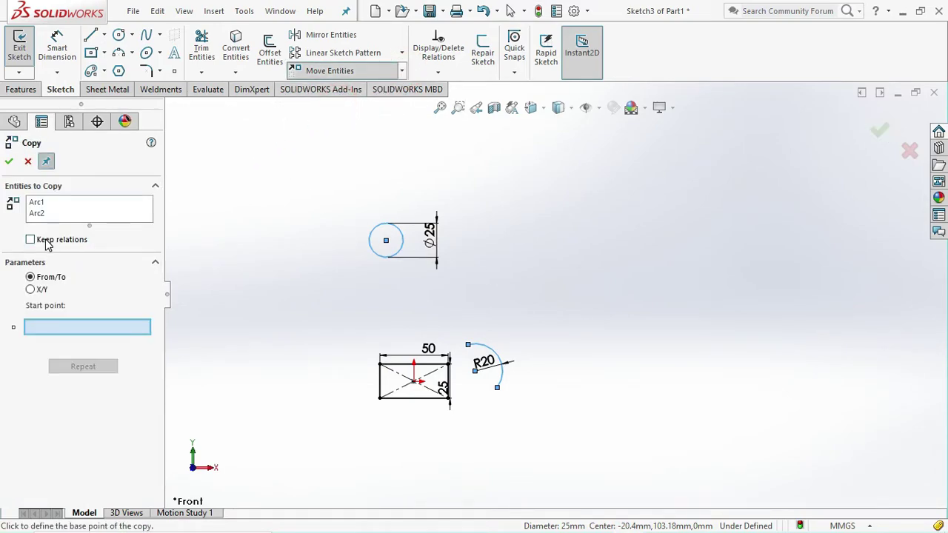
pyautogui.click(33, 290)
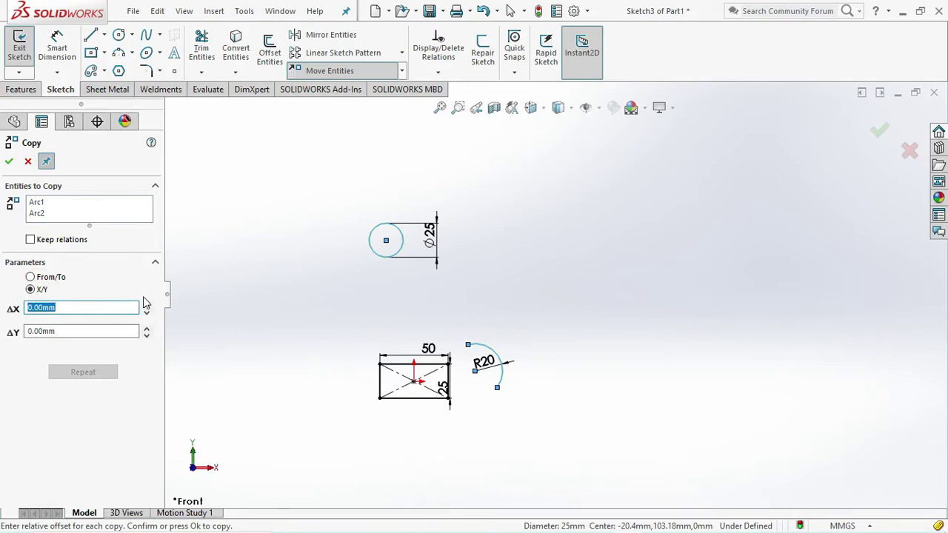
pyautogui.click(147, 304)
pyautogui.click(147, 304)
pyautogui.click(147, 305)
pyautogui.click(146, 304)
pyautogui.click(147, 304)
pyautogui.click(146, 305)
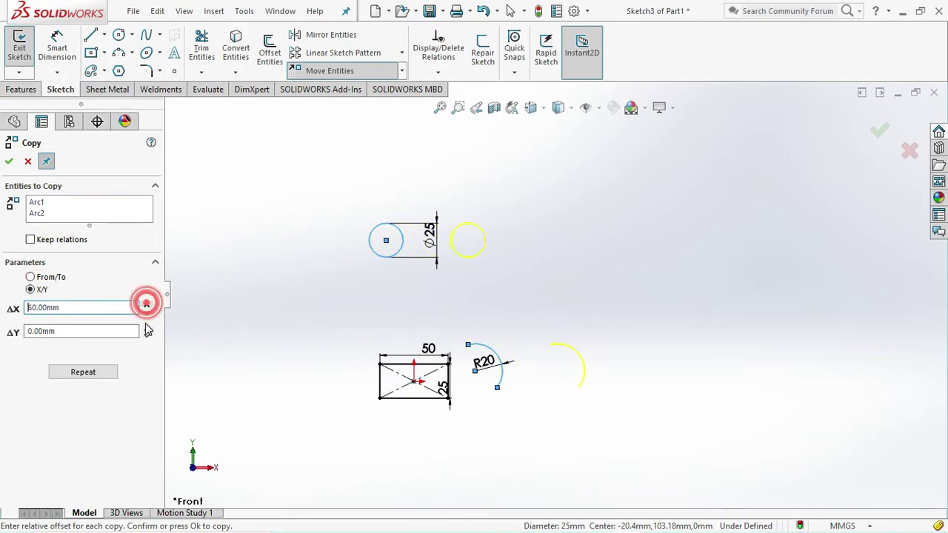
# Step: Set the copy's ΔY to -30 mm and leave the Copy command without applying it
pyautogui.click(147, 336)
pyautogui.click(147, 337)
pyautogui.click(146, 336)
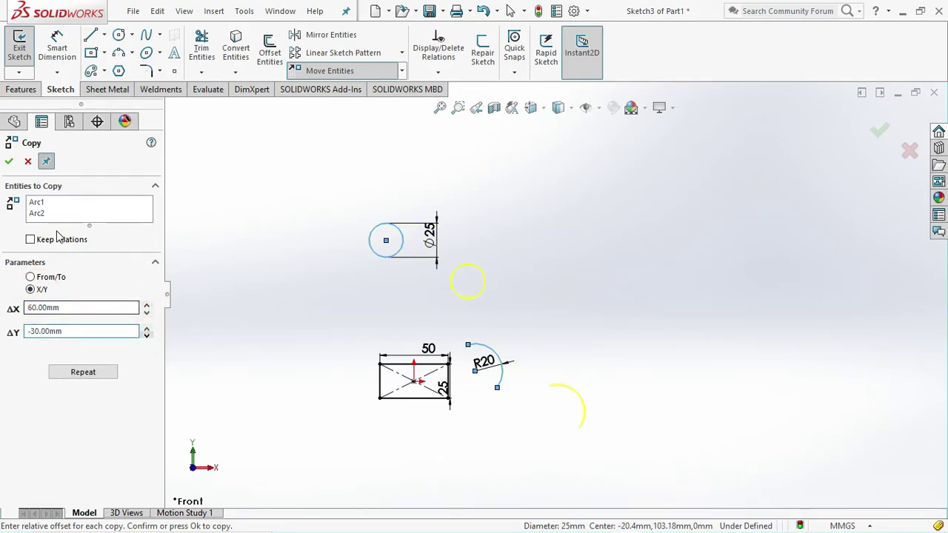
pyautogui.click(27, 163)
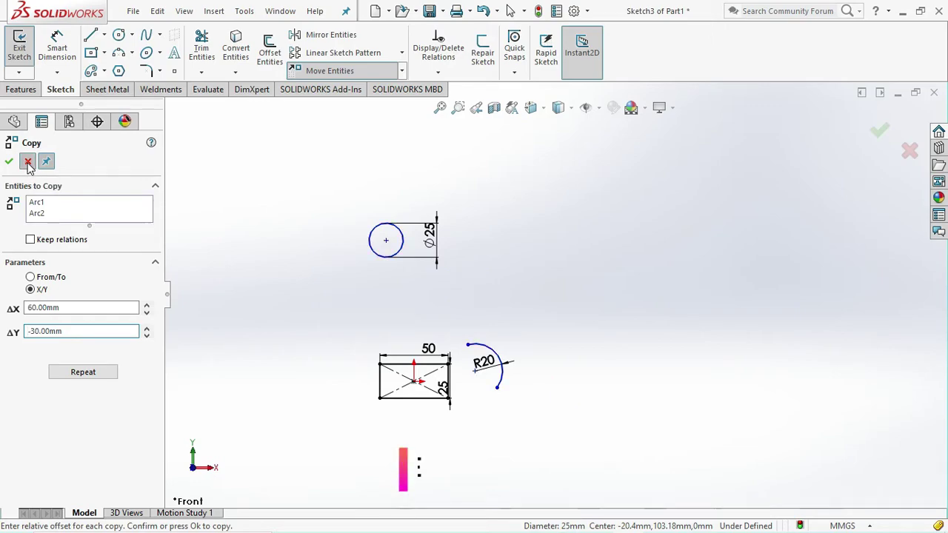
# Step: Set up a Rotate Entities operation on the whole centre rectangle with Keep relations turned on
pyautogui.click(401, 71)
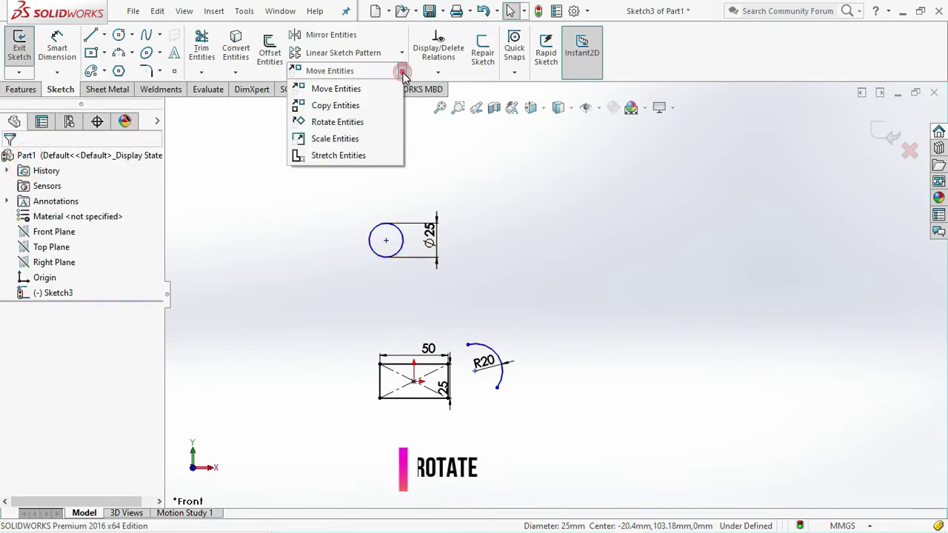
pyautogui.click(340, 122)
pyautogui.scroll(-5, 415, 406)
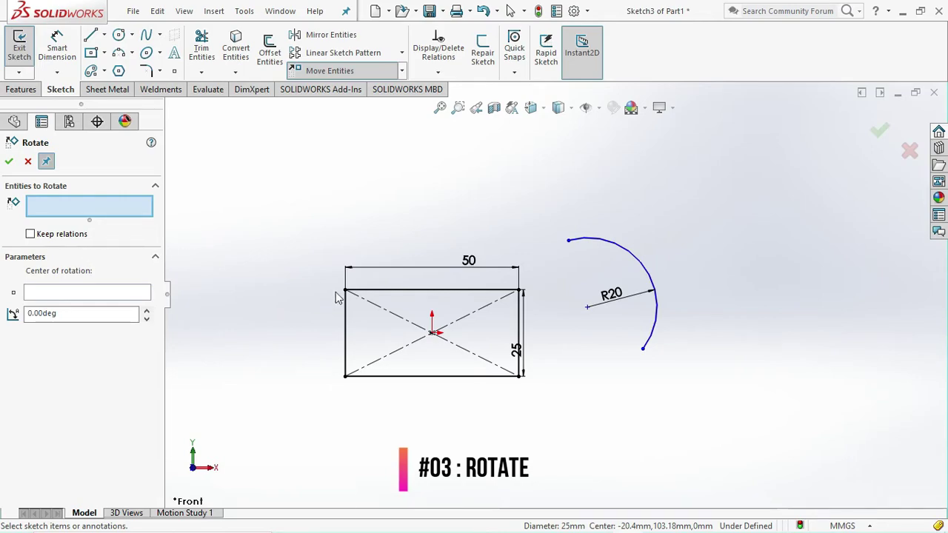
pyautogui.scroll(2, 466, 302)
pyautogui.scroll(-2, 466, 306)
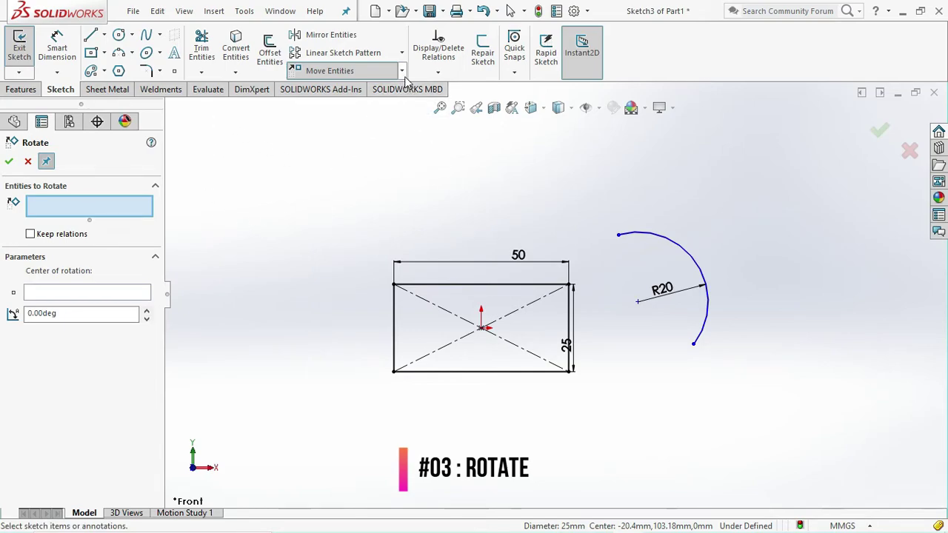
pyautogui.moveTo(588, 428); pyautogui.dragTo(354, 250)
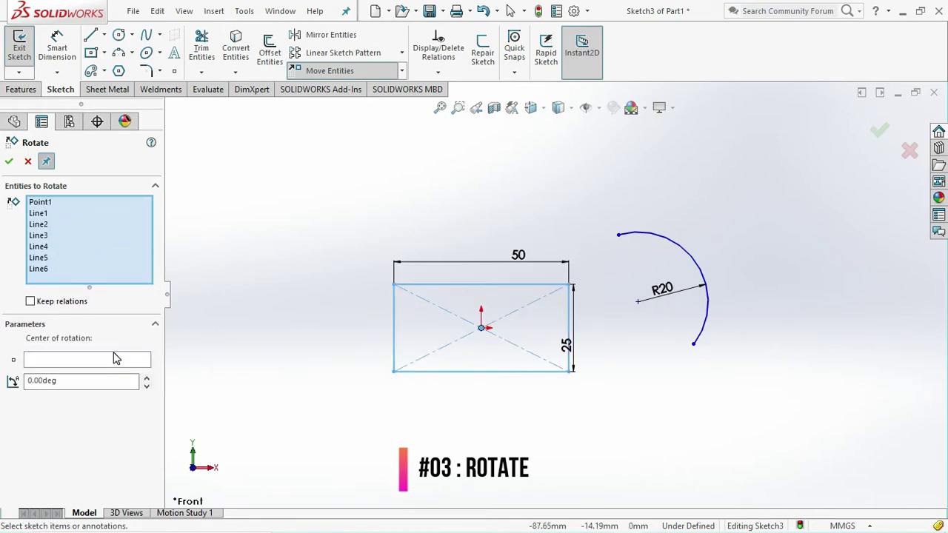
pyautogui.click(31, 302)
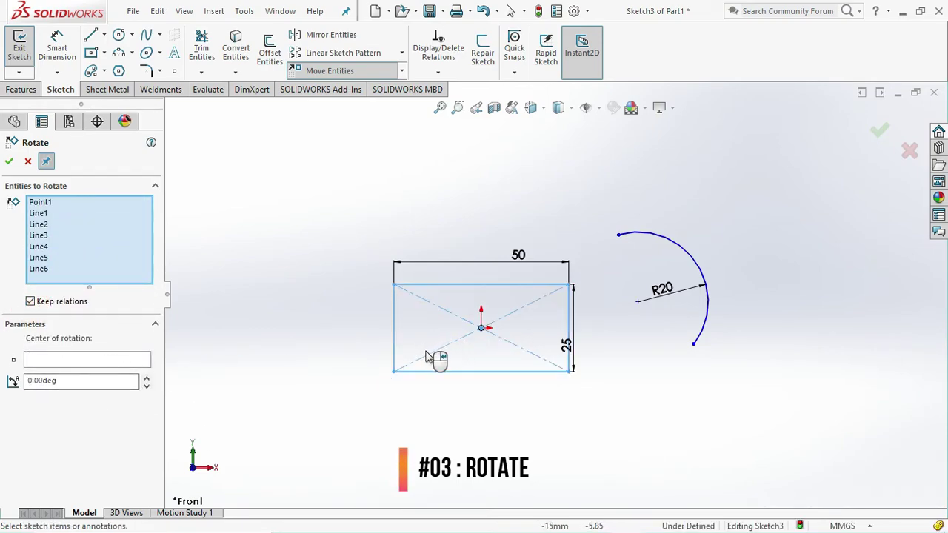
pyautogui.click(393, 371)
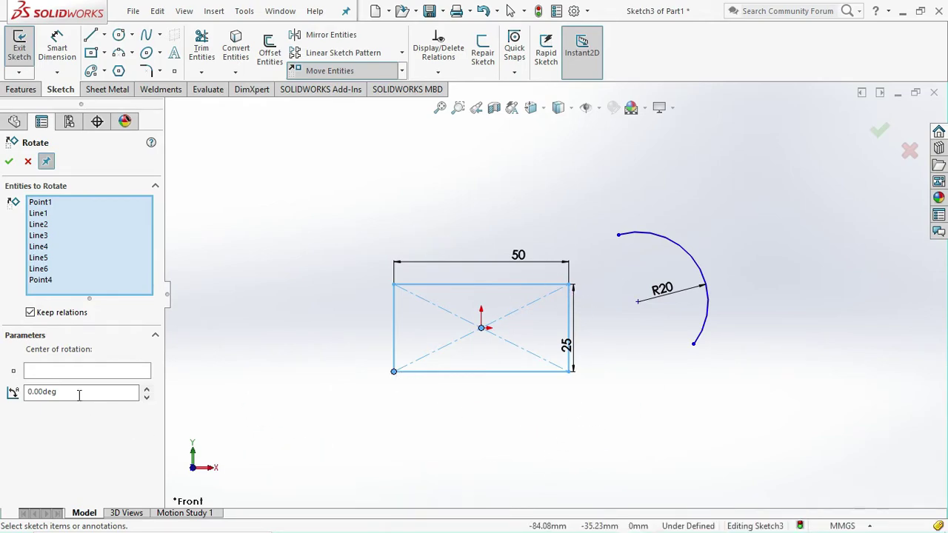
pyautogui.click(68, 369)
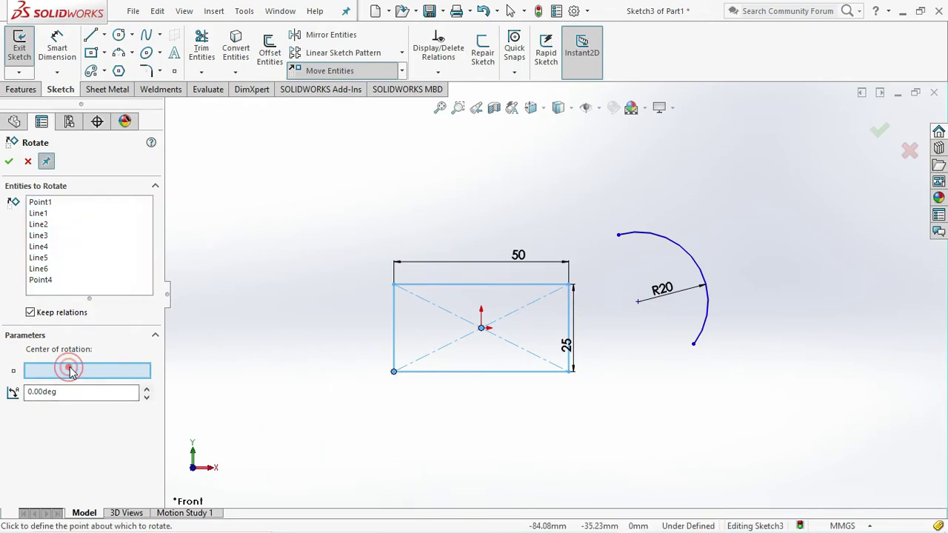
pyautogui.click(394, 371)
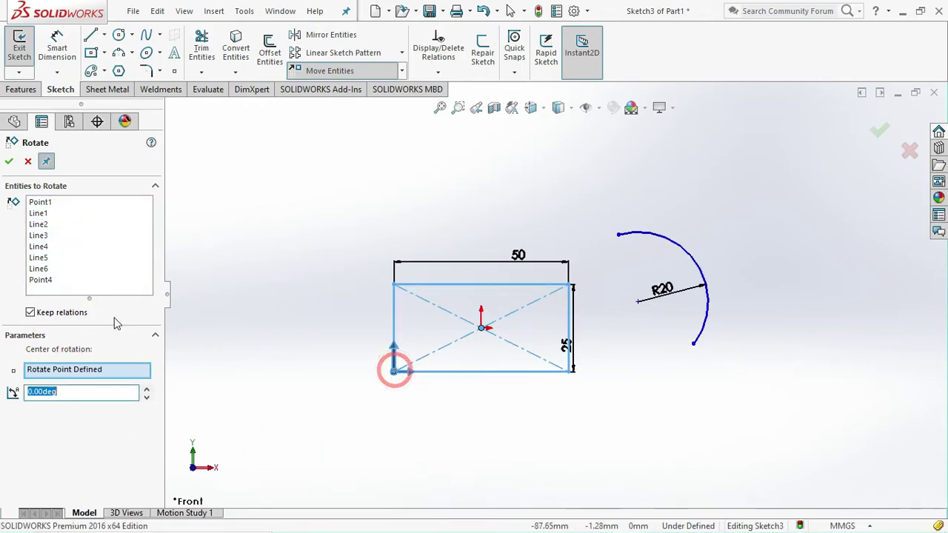
pyautogui.rightClick(50, 286)
pyautogui.click(79, 306)
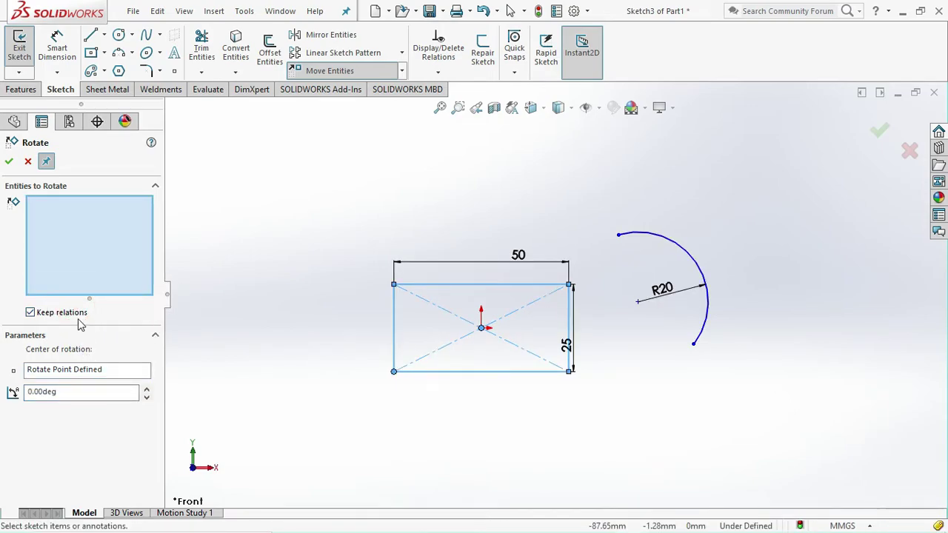
pyautogui.rightClick(84, 262)
pyautogui.click(94, 267)
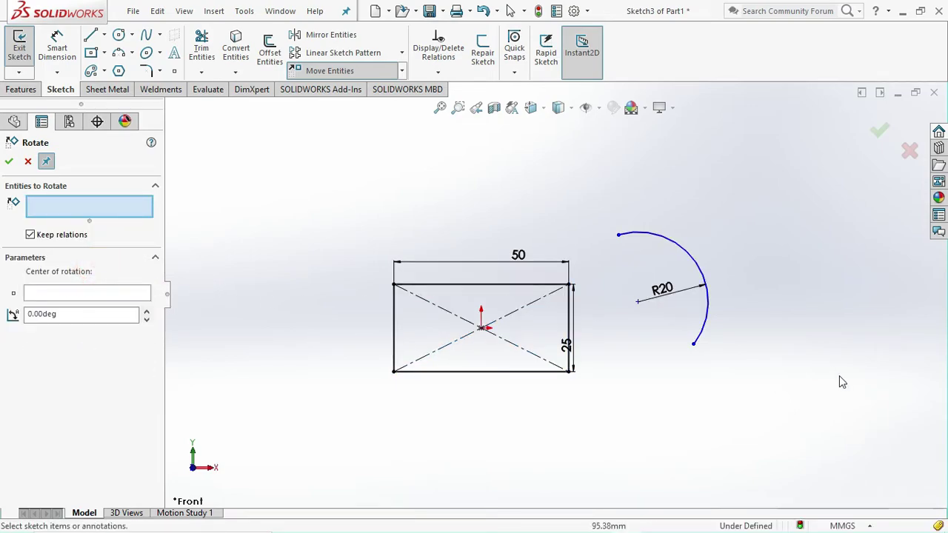
# Step: Select the whole centre rectangle and try to rotate it 45° about its lower-left corner with Keep relations on
pyautogui.moveTo(582, 432); pyautogui.dragTo(372, 252)
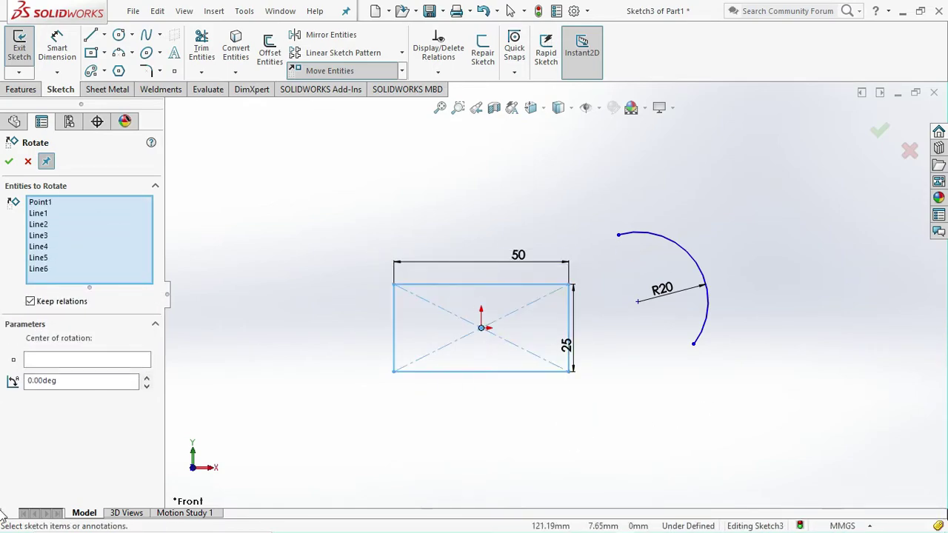
pyautogui.click(43, 361)
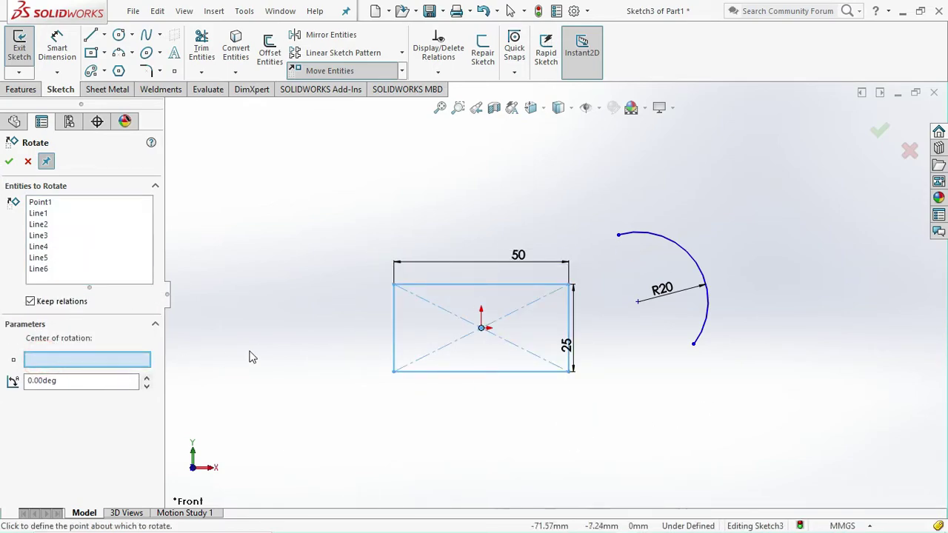
pyautogui.click(394, 370)
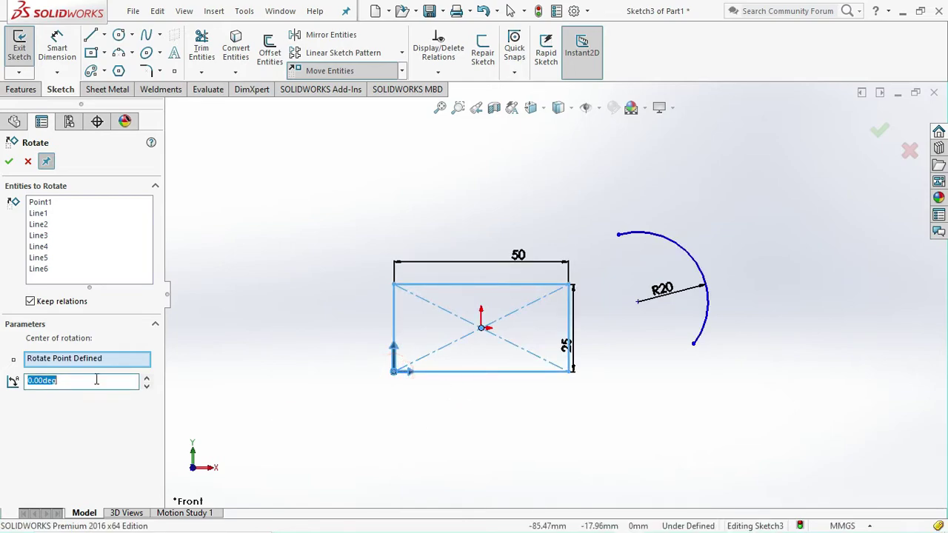
pyautogui.write('45')
pyautogui.press('Return')
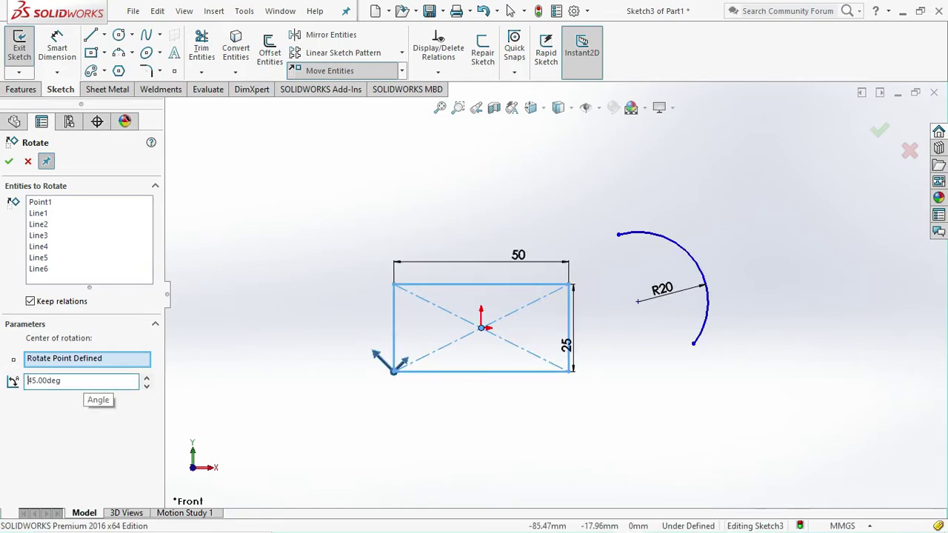
pyautogui.click(8, 160)
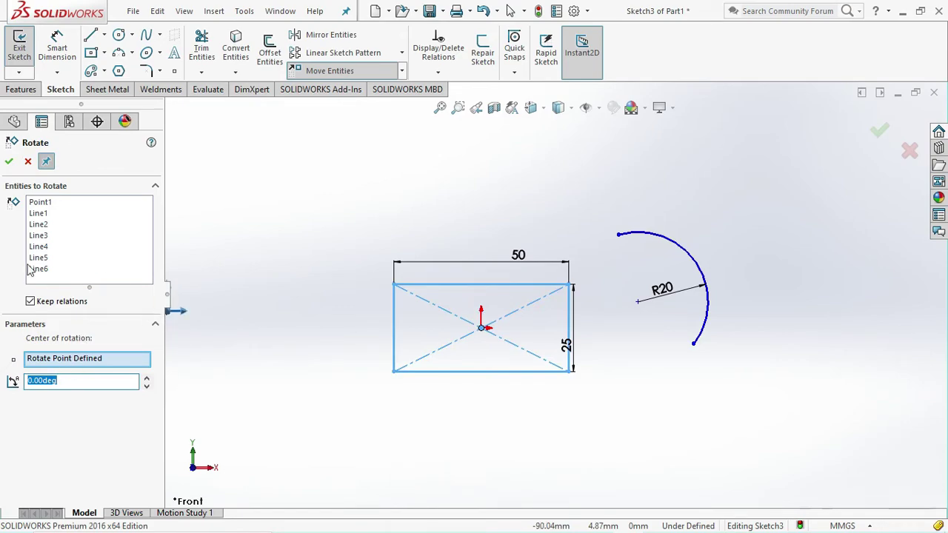
# Step: Leave the Rotate command and check the existing relations of the centre rectangle's upper, left and lower edges
pyautogui.click(9, 161)
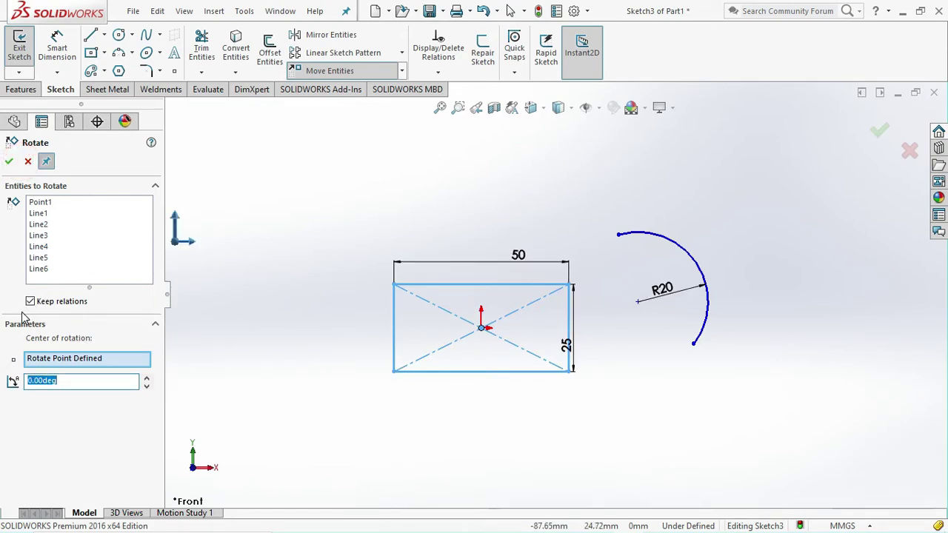
pyautogui.click(26, 162)
pyautogui.click(503, 286)
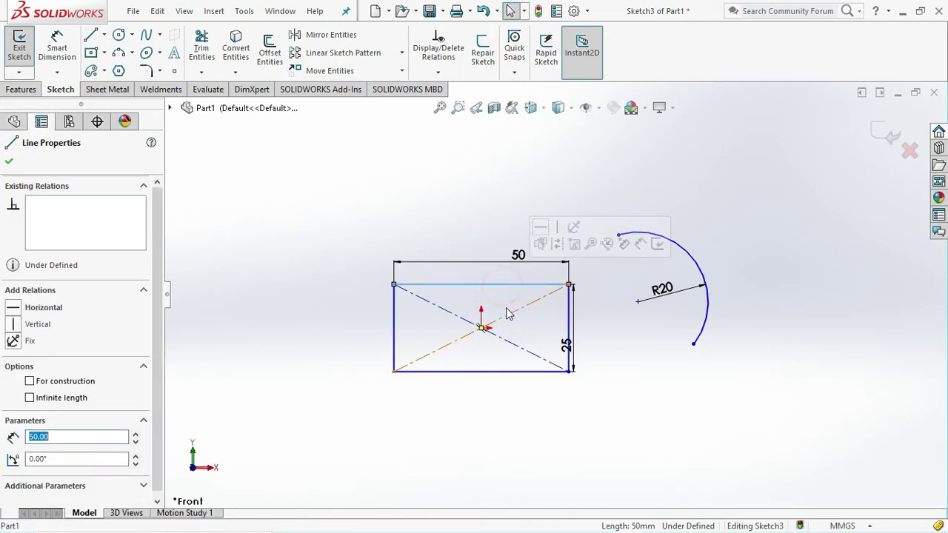
pyautogui.scroll(-1, 546, 353)
pyautogui.scroll(1, 609, 339)
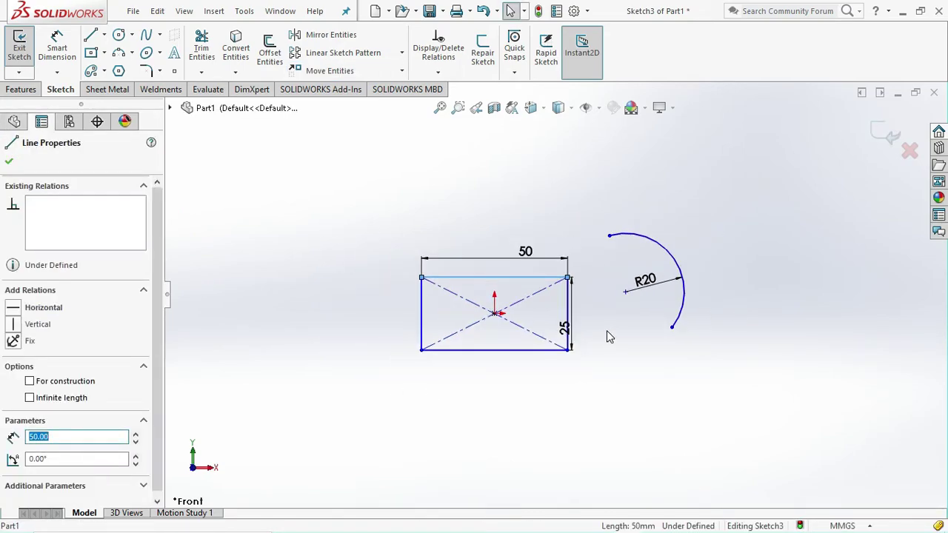
pyautogui.press('Escape')
pyautogui.scroll(-1, 600, 292)
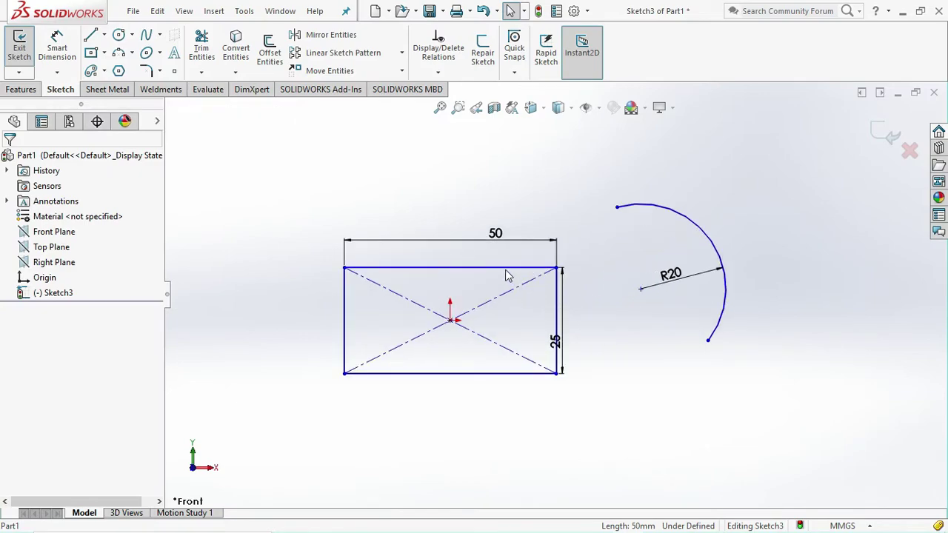
pyautogui.click(488, 268)
pyautogui.click(344, 309)
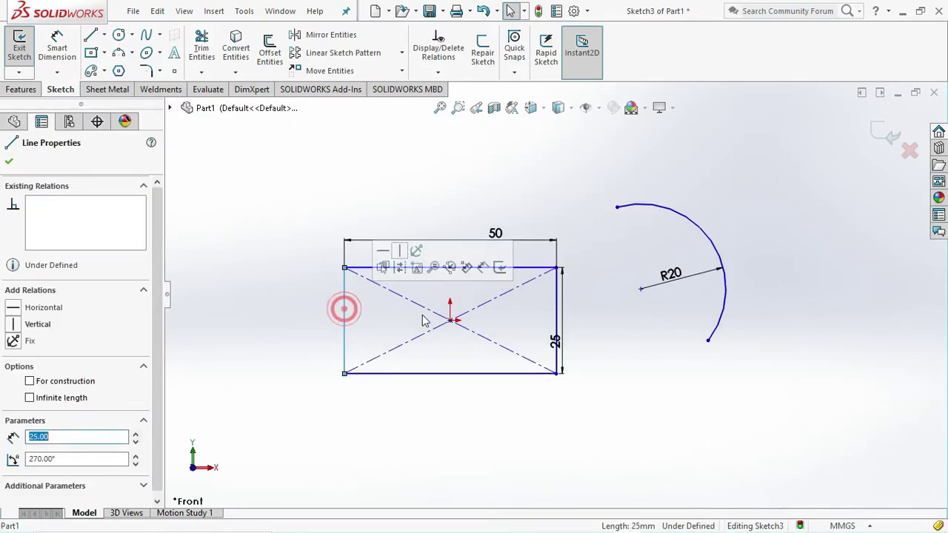
pyautogui.click(472, 378)
pyautogui.click(471, 374)
pyautogui.scroll(2, 500, 319)
pyautogui.scroll(-1, 474, 282)
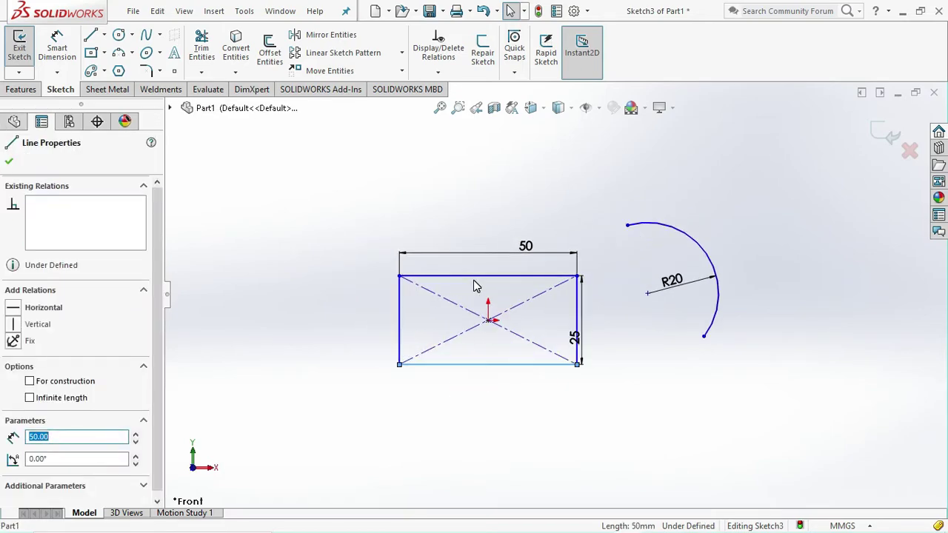
pyautogui.click(491, 227)
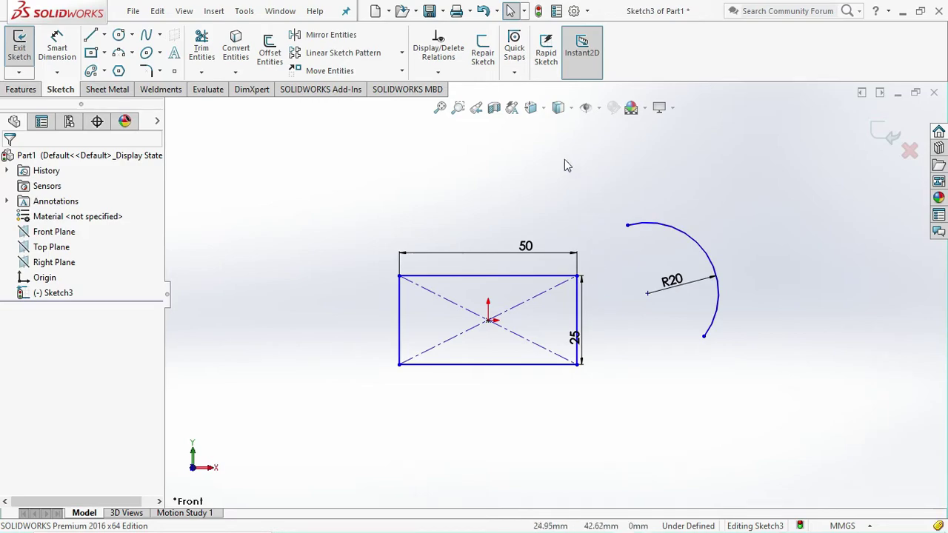
# Step: Set up a rotation of the whole centre rectangle by 9° about its lower-left corner with Keep relations on
pyautogui.click(401, 70)
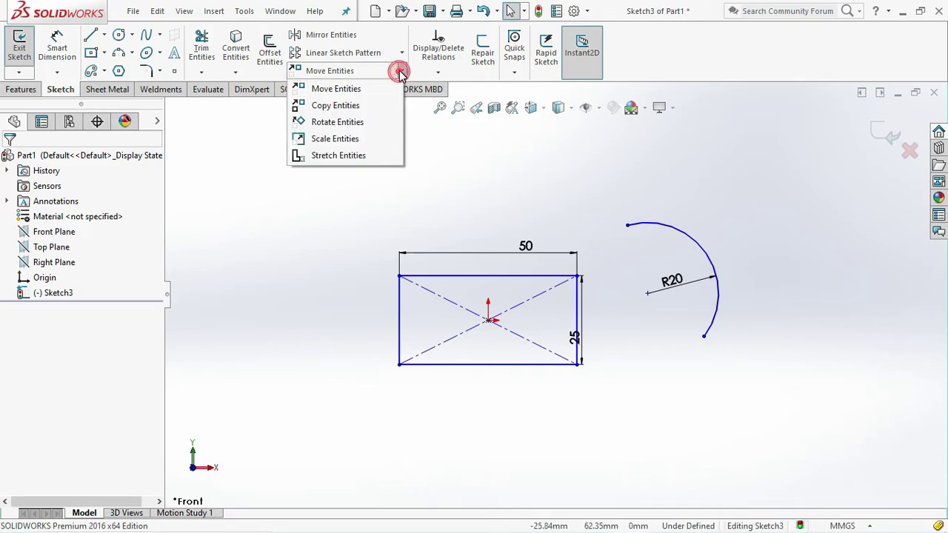
pyautogui.click(335, 122)
pyautogui.moveTo(588, 420); pyautogui.dragTo(369, 224)
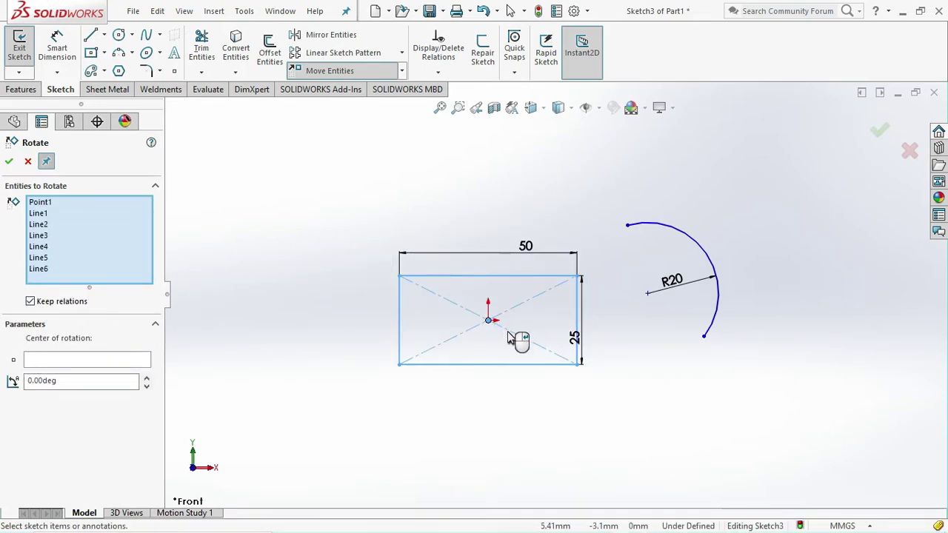
pyautogui.scroll(-4, 511, 318)
pyautogui.scroll(2, 492, 287)
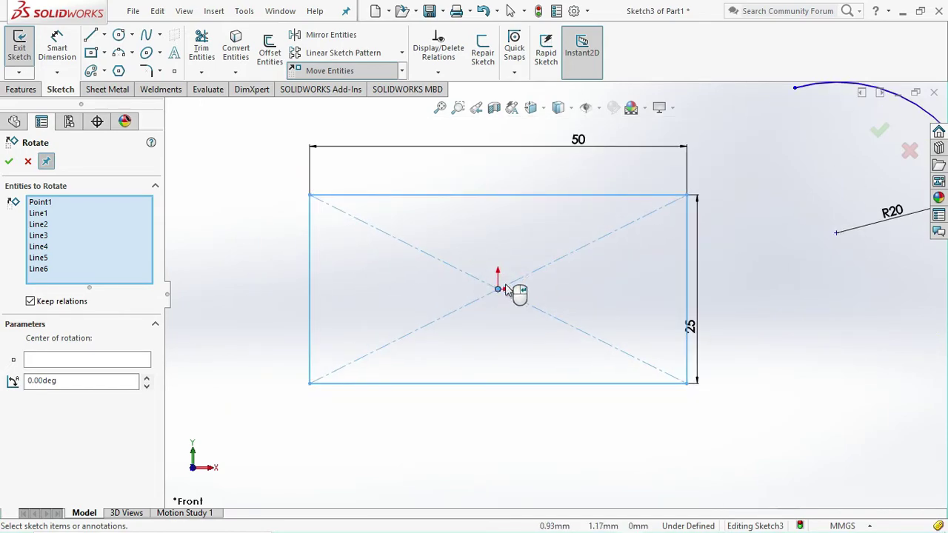
pyautogui.click(42, 362)
pyautogui.click(309, 382)
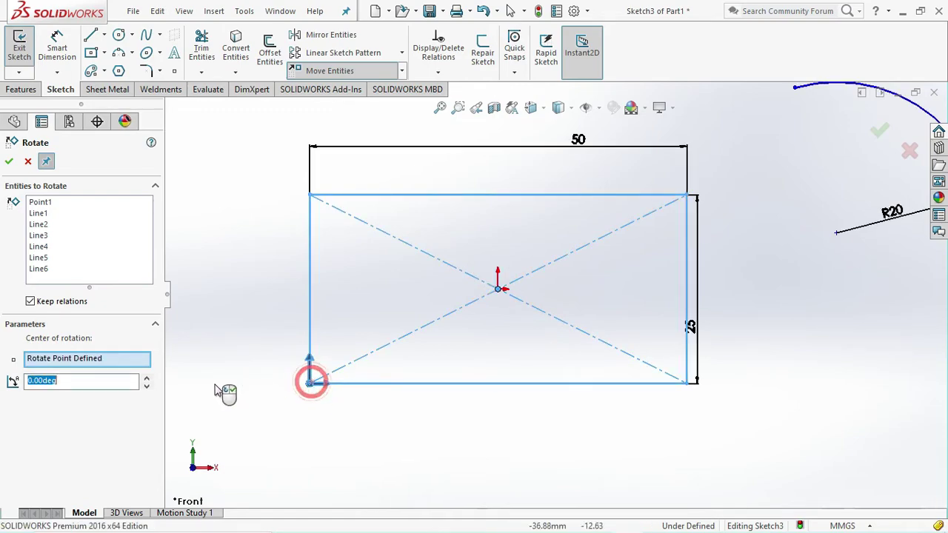
pyautogui.click(148, 379)
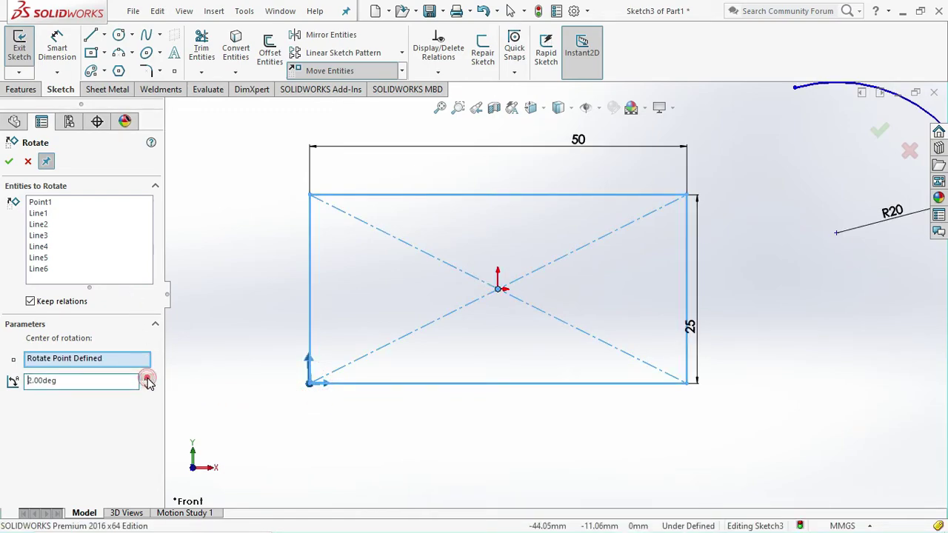
pyautogui.click(147, 379)
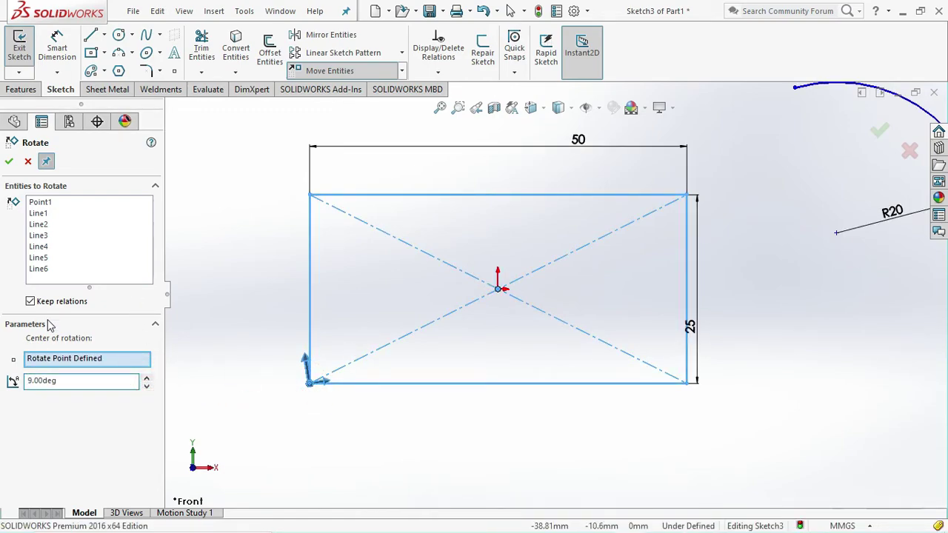
# Step: Turn off Keep relations, increase the rotation angle past 11°, and apply the counterclockwise rotation to the rectangle
pyautogui.click(30, 301)
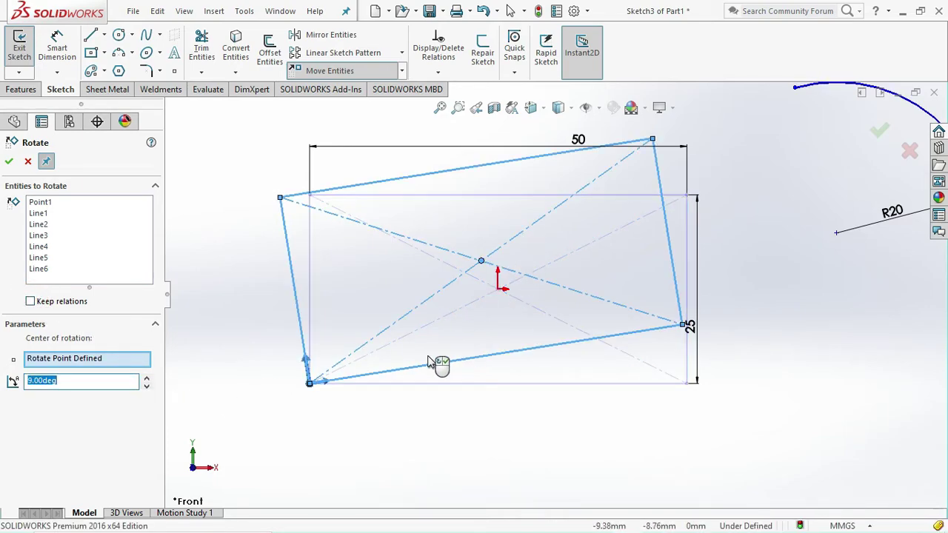
pyautogui.scroll(4, 511, 334)
pyautogui.scroll(-2, 614, 268)
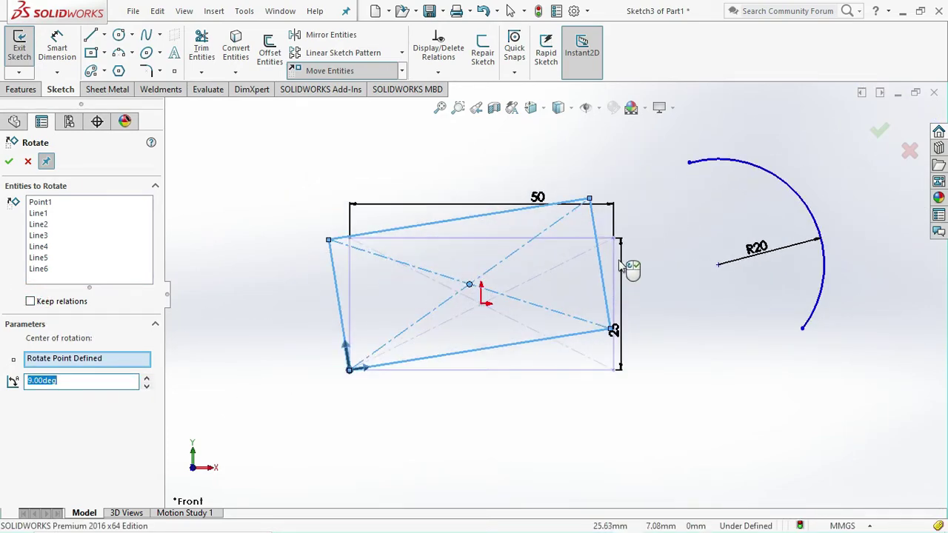
pyautogui.click(146, 377)
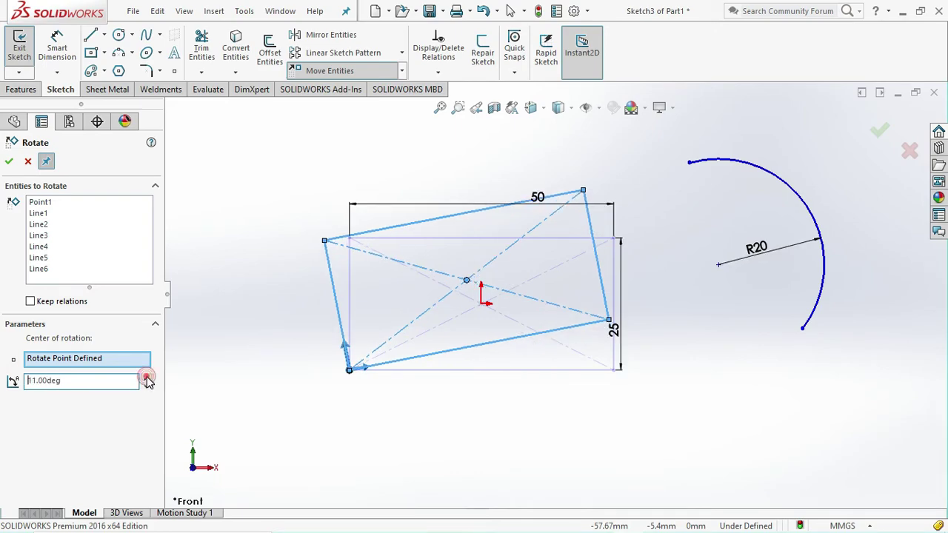
pyautogui.click(147, 377)
pyautogui.click(147, 377)
pyautogui.click(9, 163)
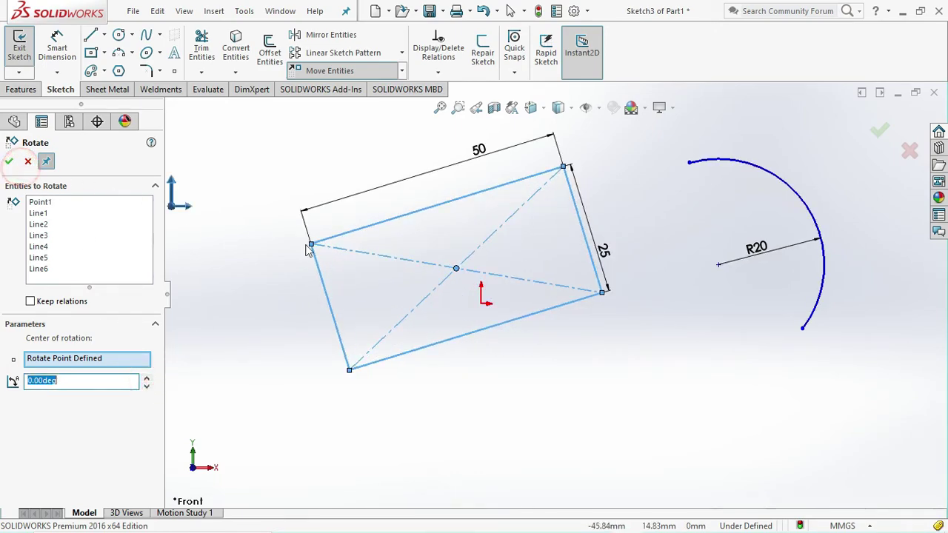
pyautogui.click(14, 162)
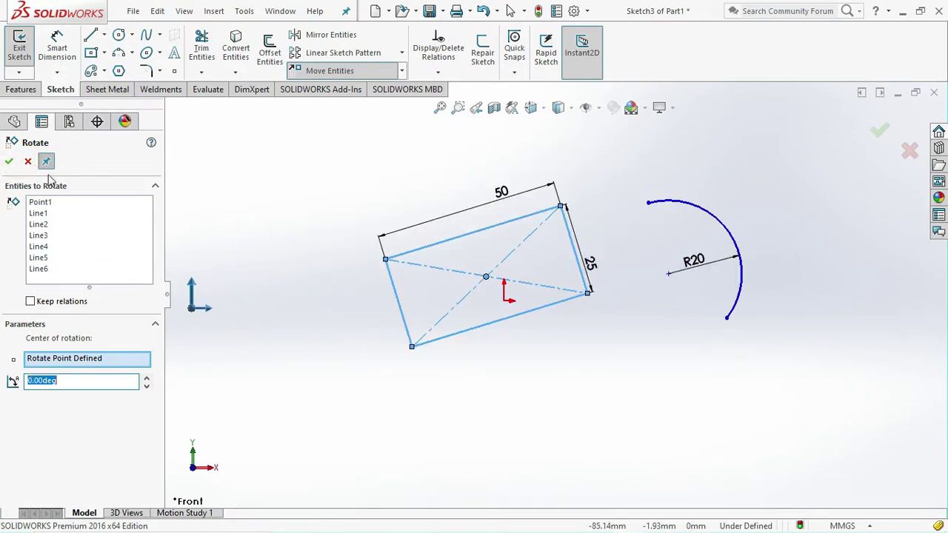
pyautogui.click(13, 162)
pyautogui.rightClick(324, 189)
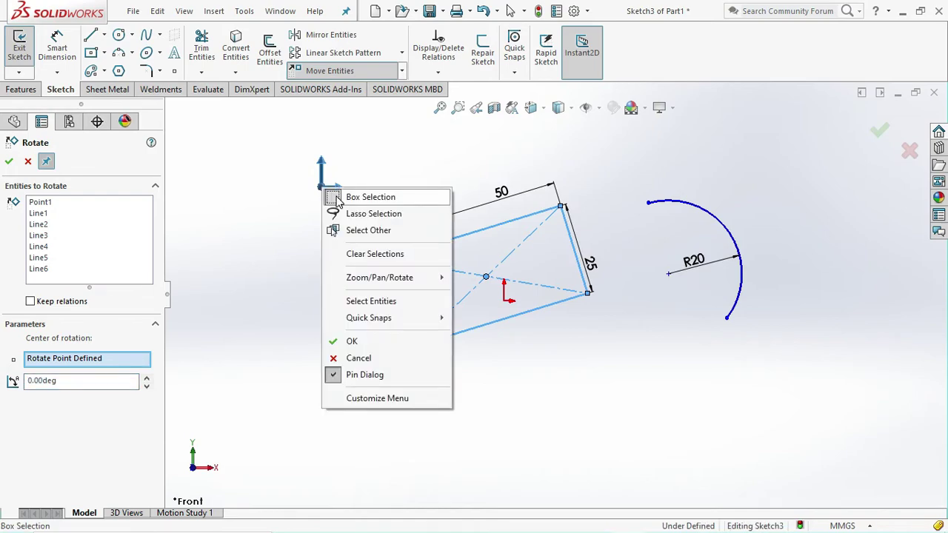
pyautogui.click(363, 341)
# Step: Set up a Scale Entities operation on the whole rotated rectangle with its upper-right corner as the base point
pyautogui.scroll(3, 541, 292)
pyautogui.scroll(-3, 674, 286)
pyautogui.scroll(-1, 531, 334)
pyautogui.scroll(5, 531, 332)
pyautogui.scroll(-3, 540, 314)
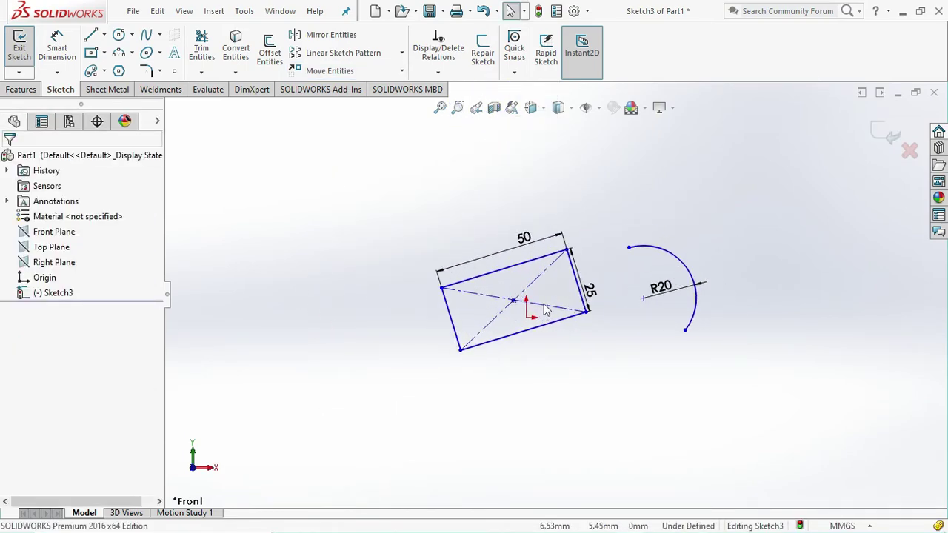
pyautogui.click(402, 71)
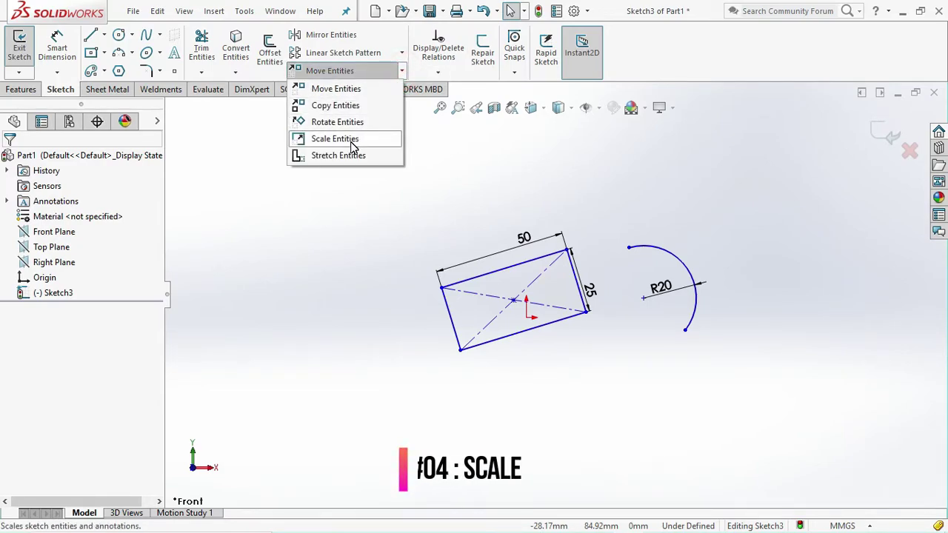
pyautogui.click(364, 141)
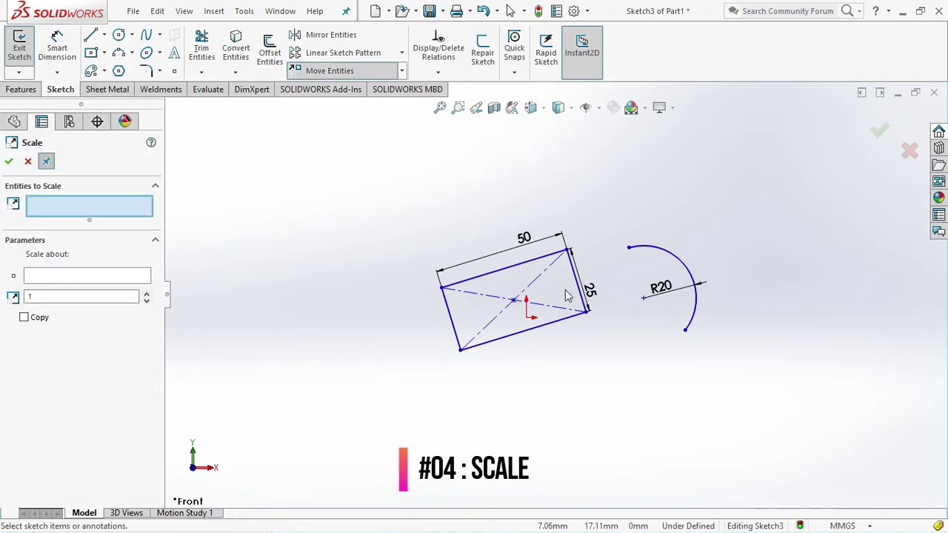
pyautogui.scroll(-2, 623, 327)
pyautogui.scroll(6, 579, 281)
pyautogui.scroll(-2, 536, 199)
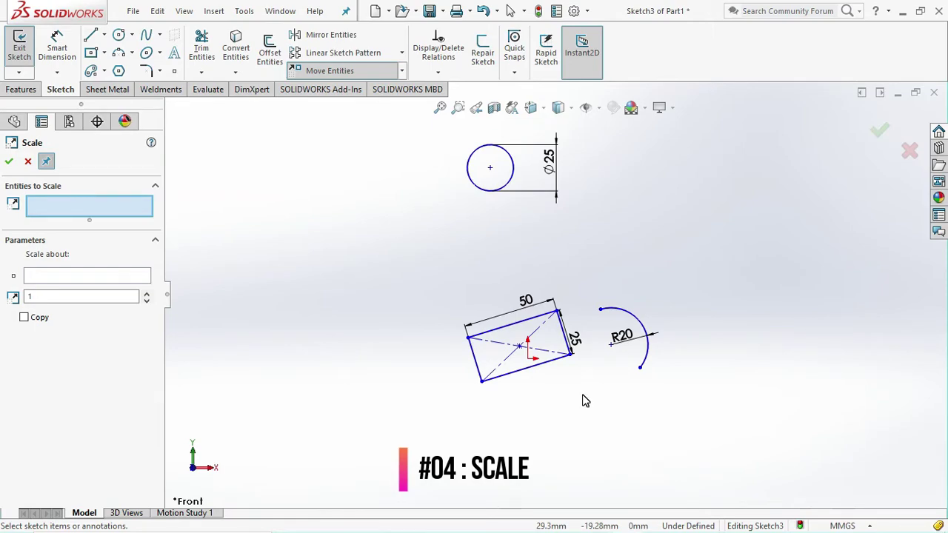
pyautogui.moveTo(581, 428); pyautogui.dragTo(432, 295)
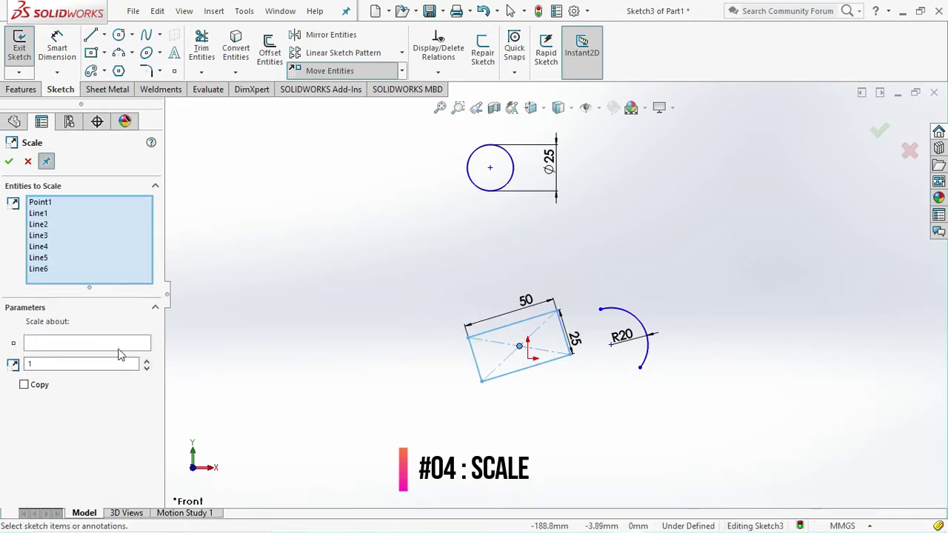
pyautogui.click(32, 346)
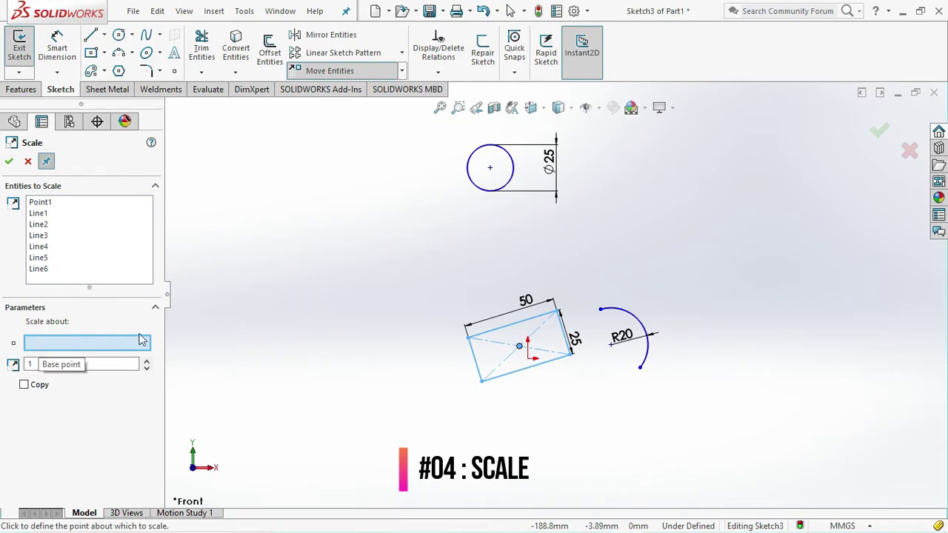
pyautogui.scroll(-2, 519, 348)
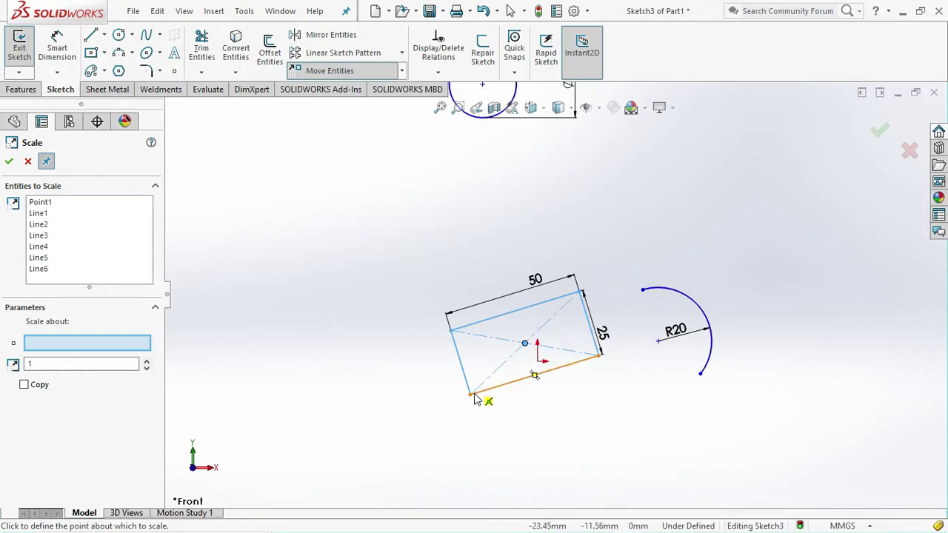
pyautogui.click(580, 296)
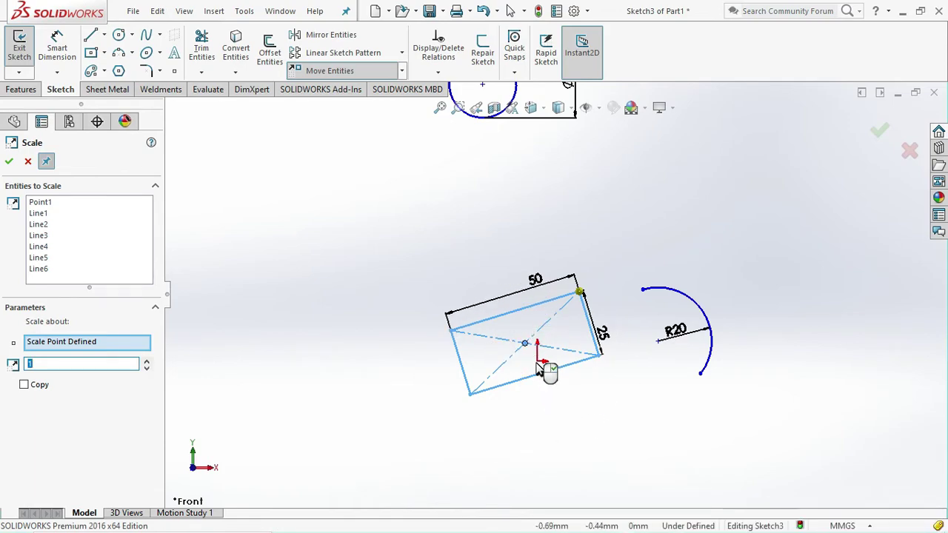
# Step: Set the rectangle's scale factor to 1.5 and examine the preview against the original outline
pyautogui.click(147, 362)
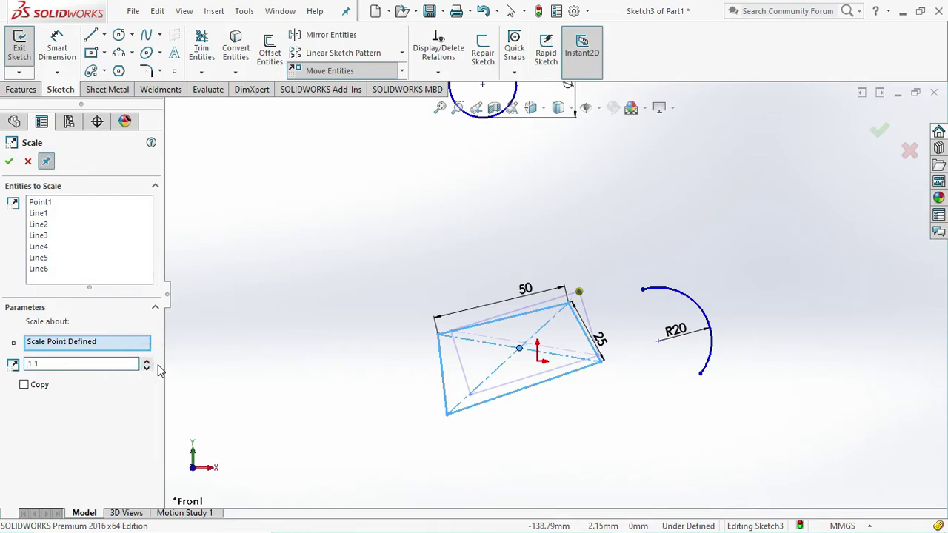
pyautogui.click(147, 363)
pyautogui.click(147, 362)
pyautogui.click(147, 362)
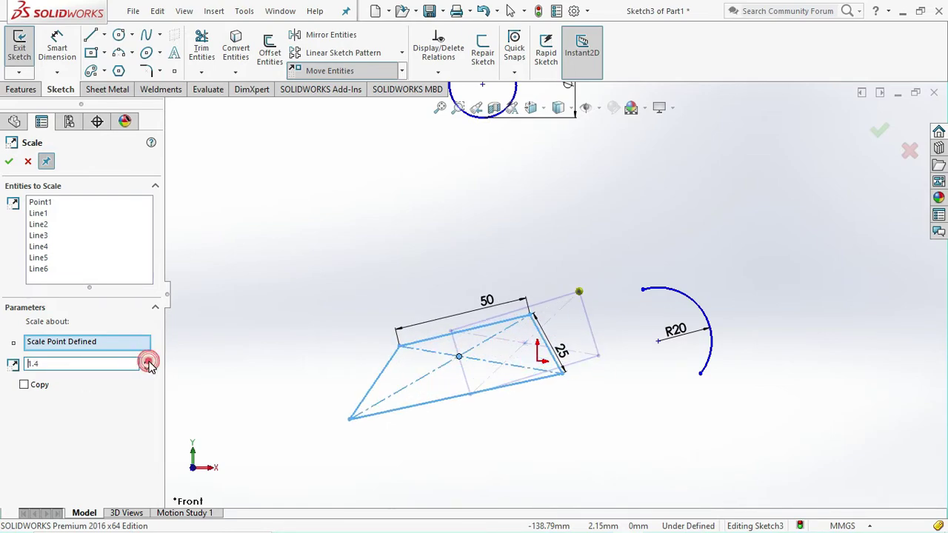
pyautogui.click(147, 362)
pyautogui.scroll(3, 573, 384)
pyautogui.scroll(-5, 560, 334)
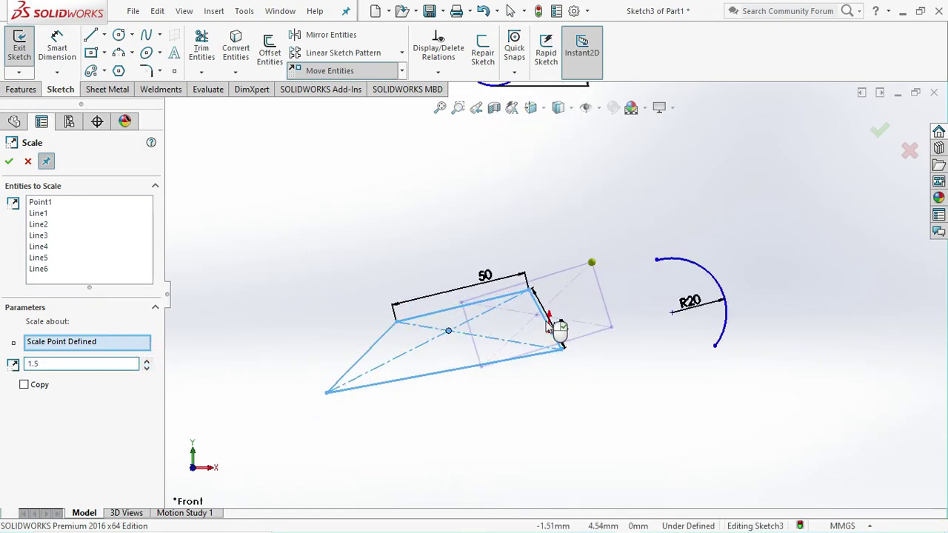
pyautogui.scroll(2, 567, 366)
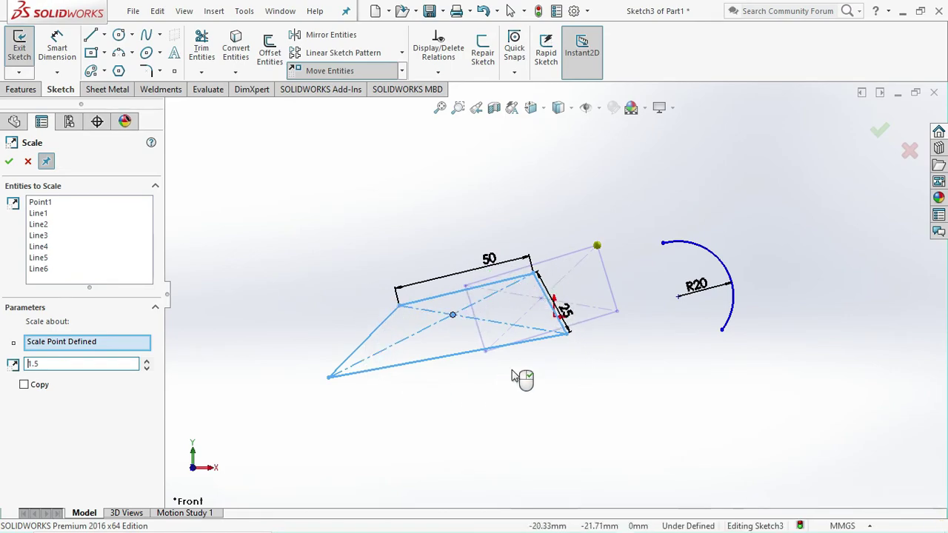
# Step: Set the rectangle's scale factor to 1.9 and leave the Scale command without applying it
pyautogui.click(147, 361)
pyautogui.click(148, 362)
pyautogui.click(147, 361)
pyautogui.click(147, 361)
pyautogui.click(149, 360)
pyautogui.click(149, 361)
pyautogui.click(148, 360)
pyautogui.click(146, 367)
pyautogui.click(146, 368)
pyautogui.click(147, 367)
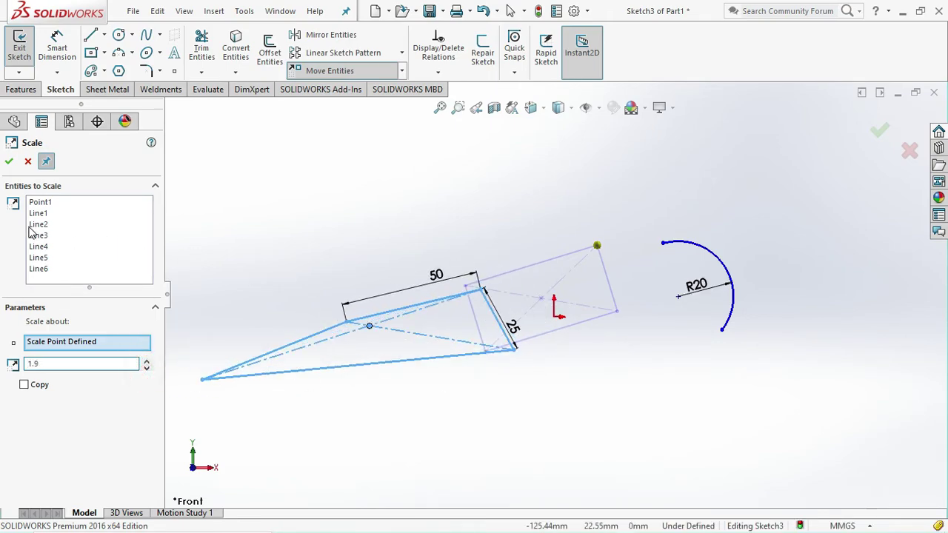
pyautogui.click(28, 161)
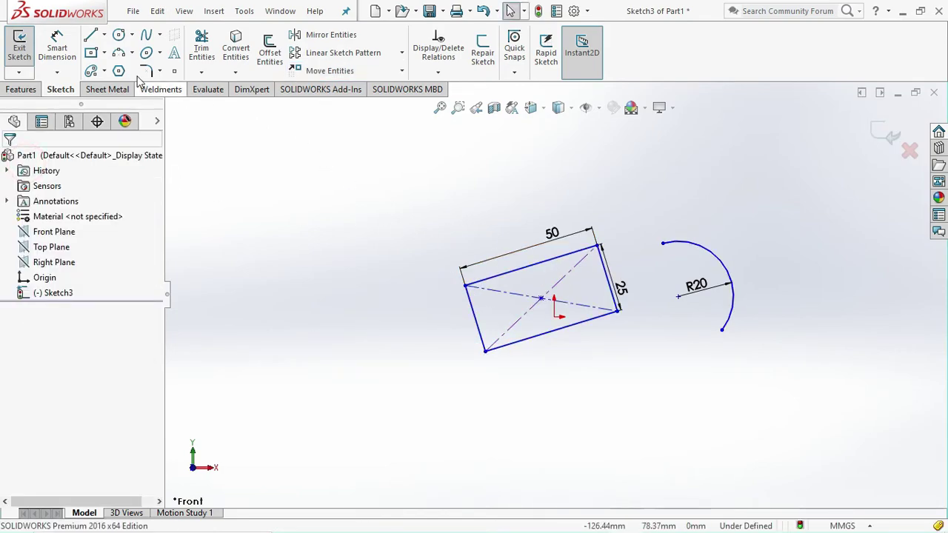
pyautogui.click(53, 50)
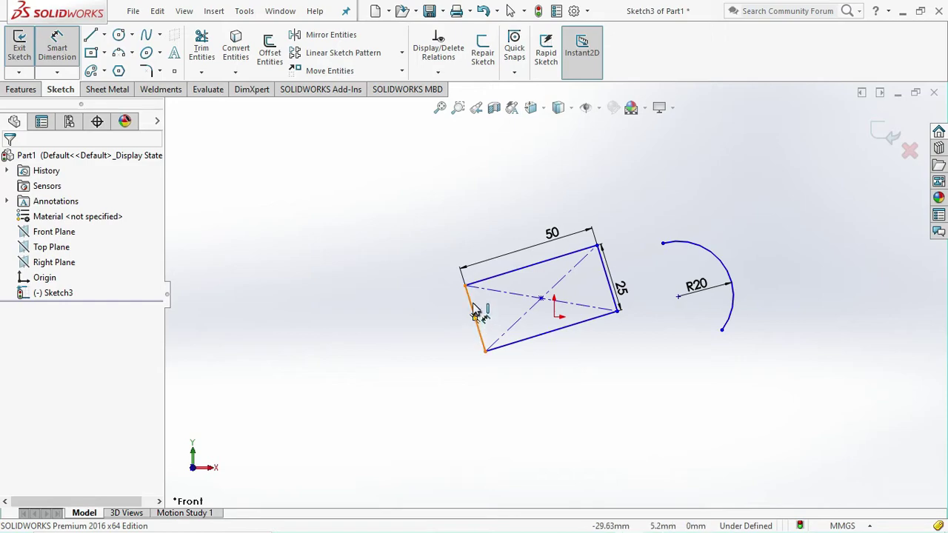
pyautogui.click(53, 57)
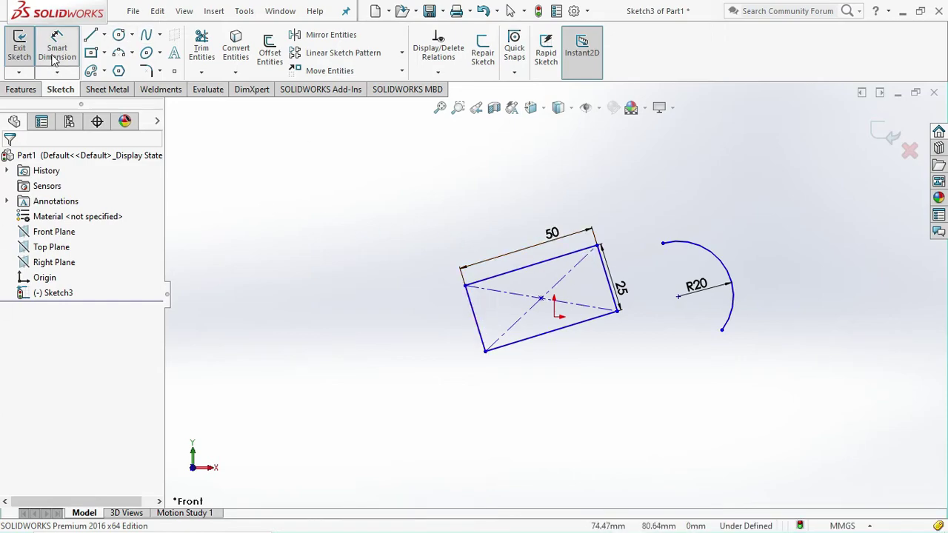
# Step: Delete the 50 mm and 25 mm dimensions from the rotated rectangle
pyautogui.click(564, 238)
pyautogui.rightClick(622, 370)
pyautogui.click(601, 324)
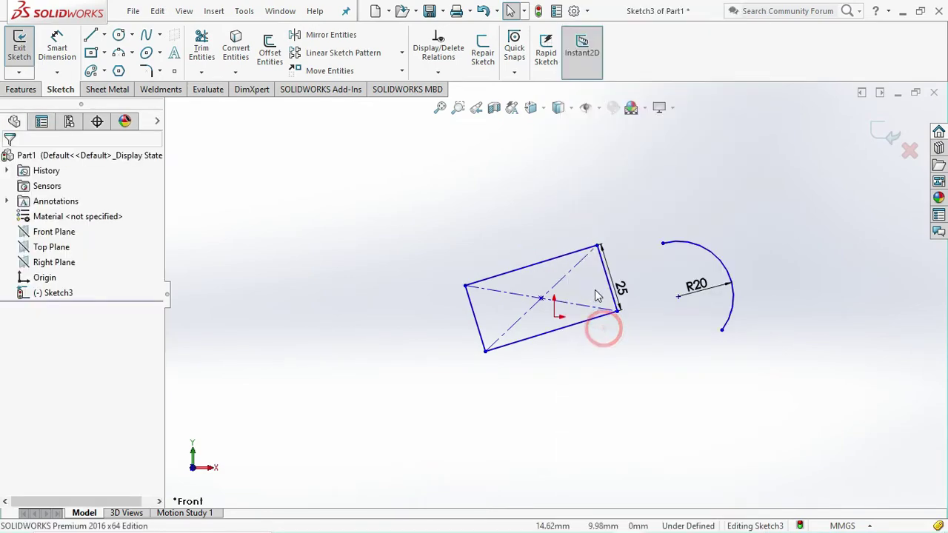
pyautogui.click(620, 291)
pyautogui.rightClick(660, 358)
pyautogui.click(628, 324)
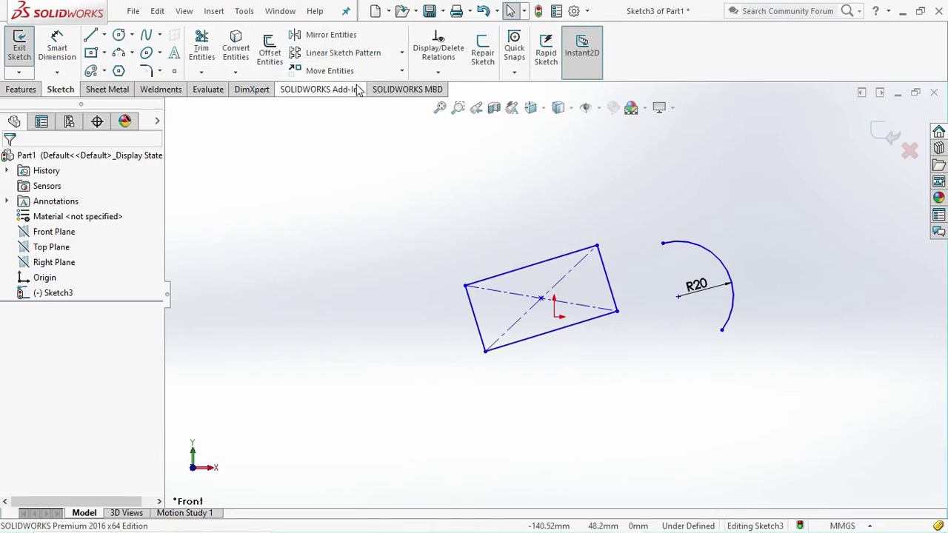
# Step: Set up a Scale Entities operation on the undimensioned rectangle, using its upper-right corner as the scale point
pyautogui.click(401, 70)
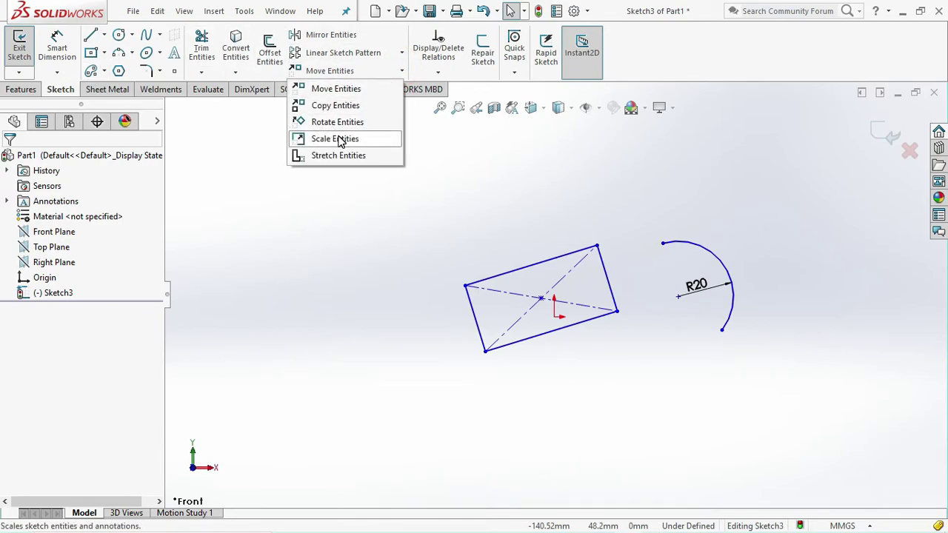
pyautogui.click(334, 138)
pyautogui.moveTo(652, 396); pyautogui.dragTo(409, 235)
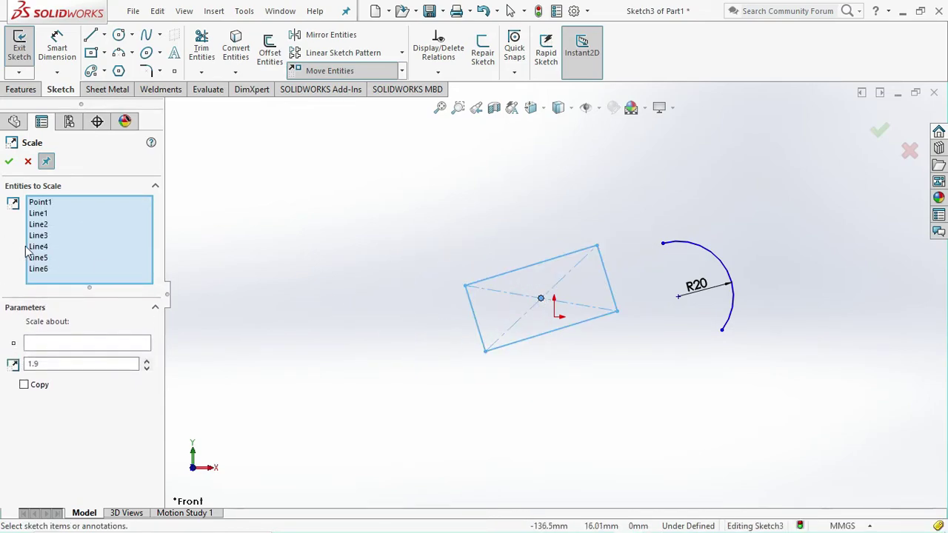
pyautogui.click(72, 344)
pyautogui.click(597, 245)
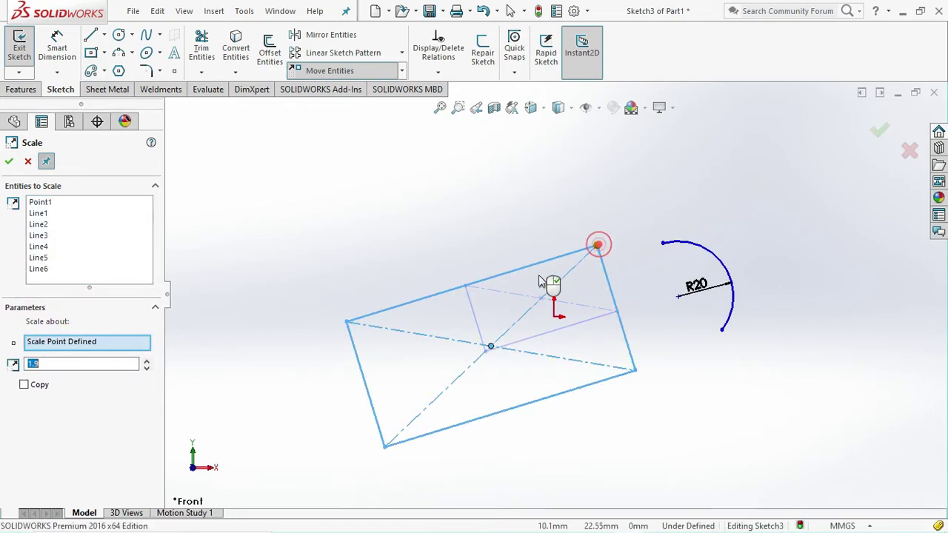
pyautogui.scroll(3, 541, 364)
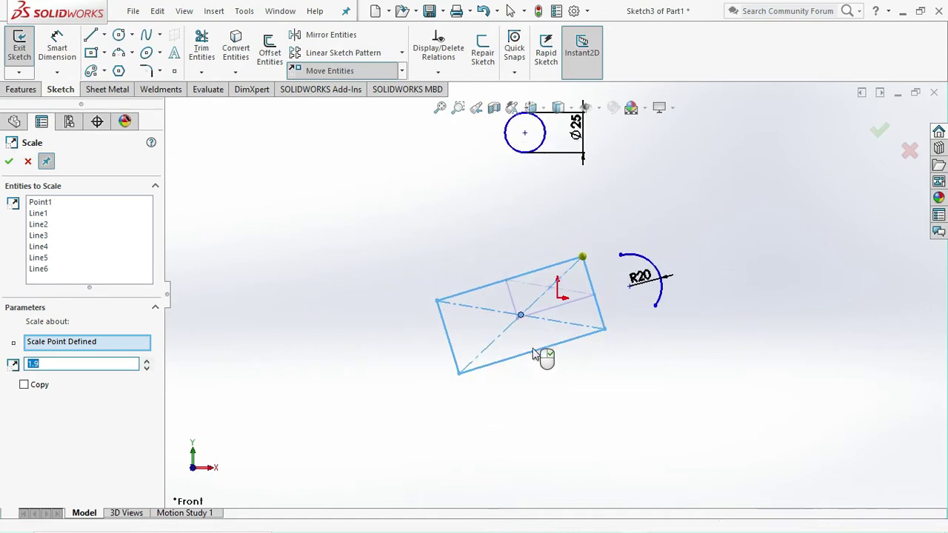
pyautogui.scroll(-3, 552, 290)
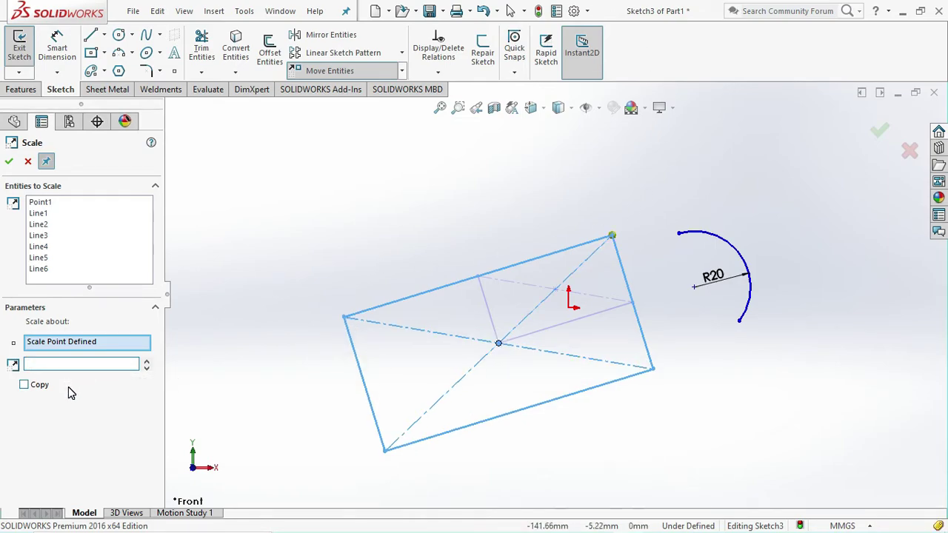
# Step: Set the rectangle's scale factor to 3 and turn on the Copy option to preview the enlarged copy beside the original
pyautogui.write('3')
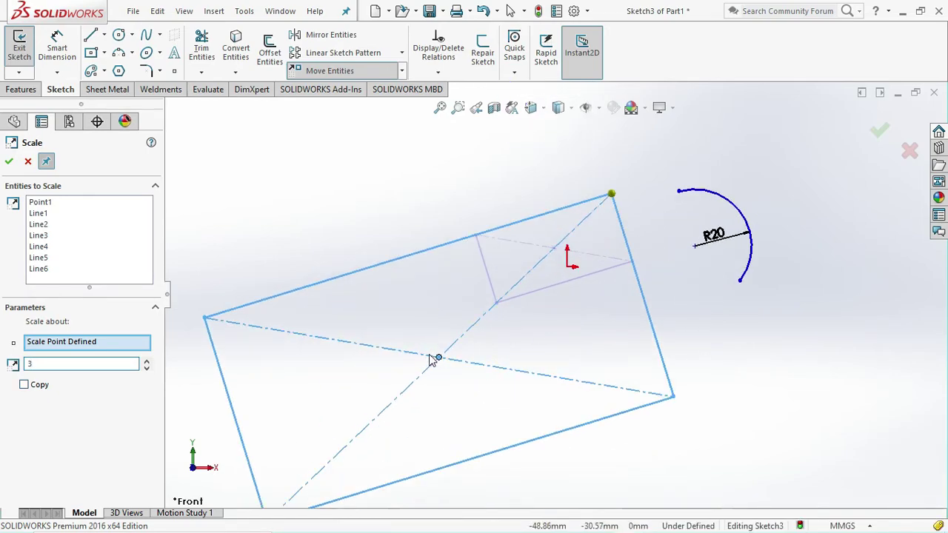
pyautogui.click(25, 385)
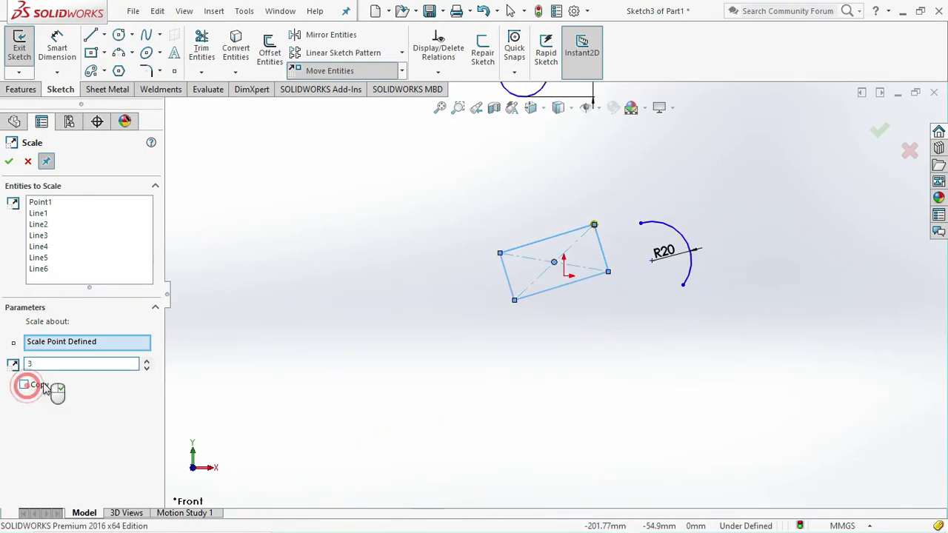
pyautogui.scroll(-3, 568, 275)
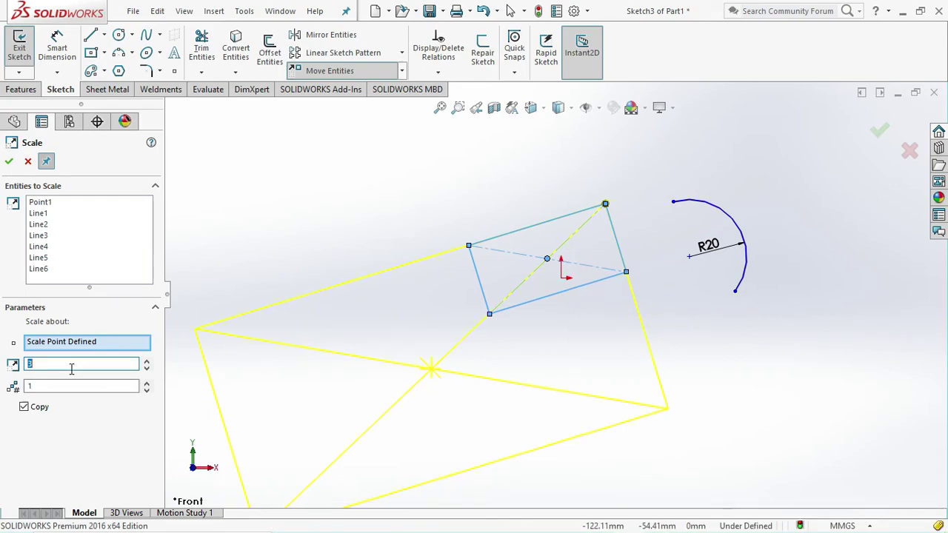
pyautogui.scroll(1, 454, 378)
pyautogui.scroll(2, 511, 374)
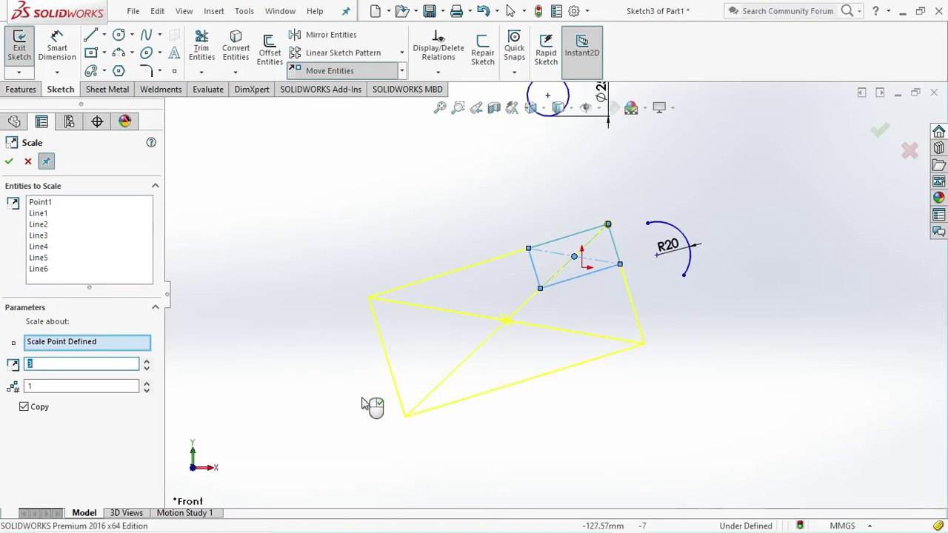
# Step: Raise the number of scaled rectangle copies to 5 to preview the nested outlines
pyautogui.click(147, 383)
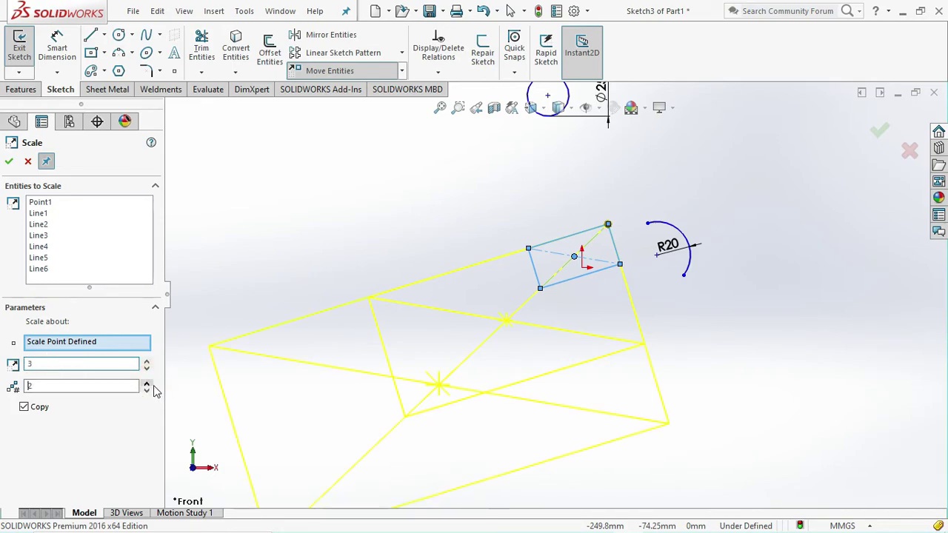
pyautogui.scroll(1, 471, 356)
pyautogui.scroll(1, 471, 355)
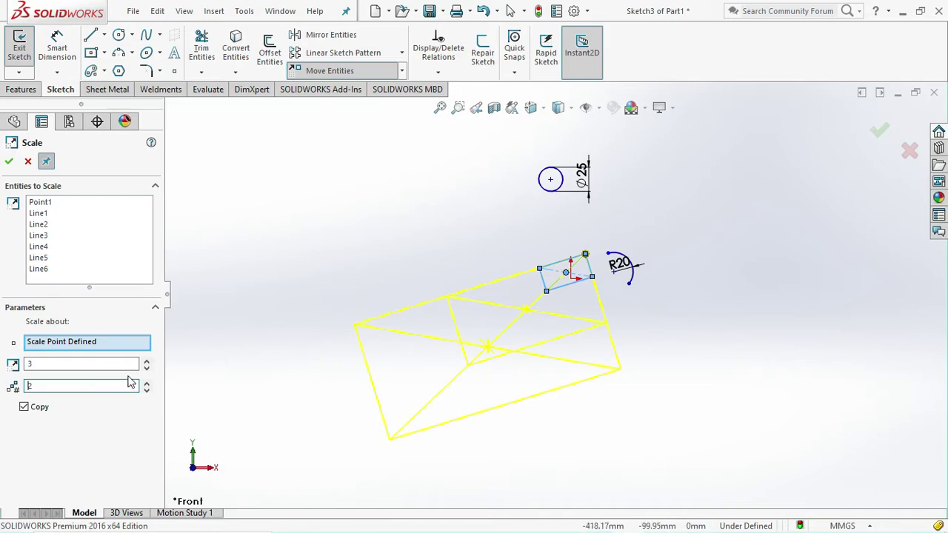
pyautogui.click(145, 384)
pyautogui.click(145, 384)
pyautogui.scroll(2, 533, 369)
pyautogui.scroll(2, 533, 369)
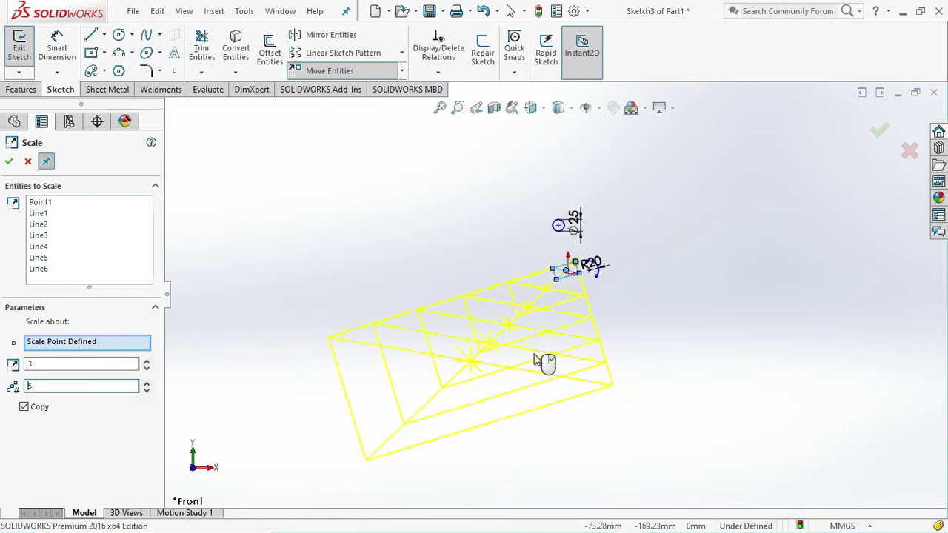
# Step: Reduce the number of copies to 1, apply the scaled rectangle copy, and undo it
pyautogui.click(146, 390)
pyautogui.click(146, 391)
pyautogui.click(146, 391)
pyautogui.click(146, 390)
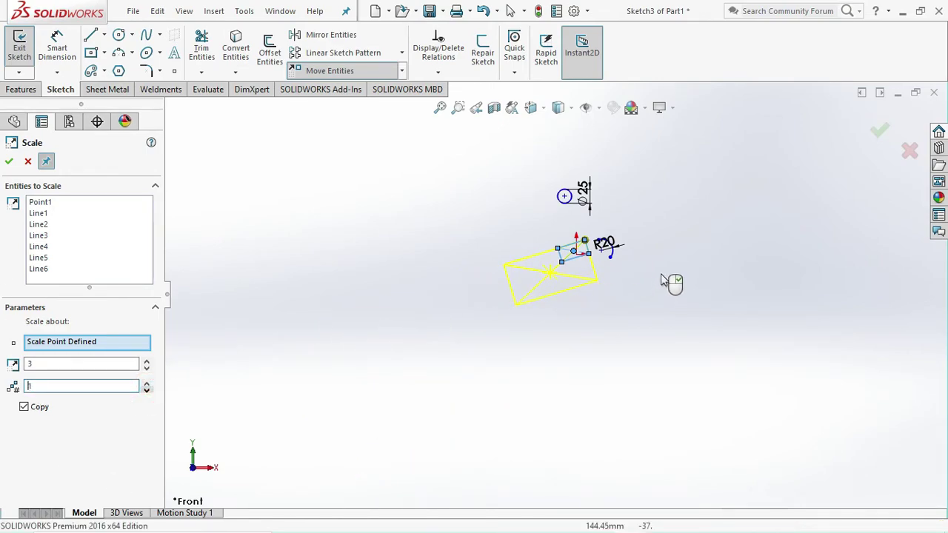
pyautogui.scroll(-4, 622, 237)
pyautogui.click(11, 163)
pyautogui.scroll(3, 593, 237)
pyautogui.scroll(-2, 564, 250)
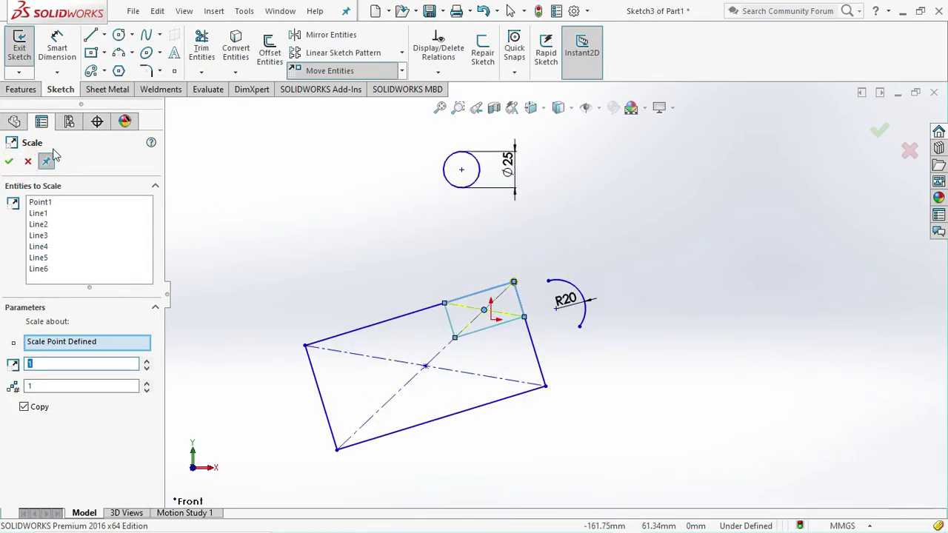
pyautogui.click(9, 163)
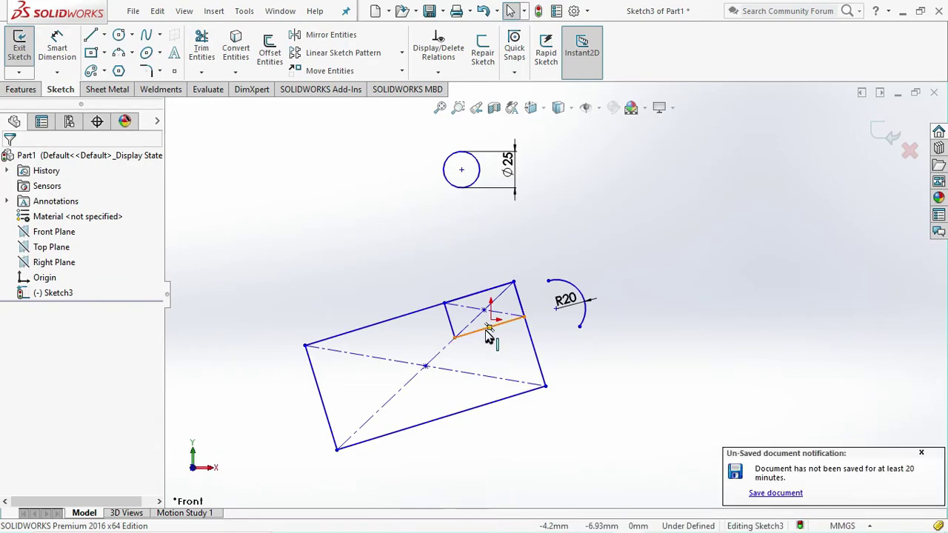
pyautogui.hotkey('ctrl', 'z')
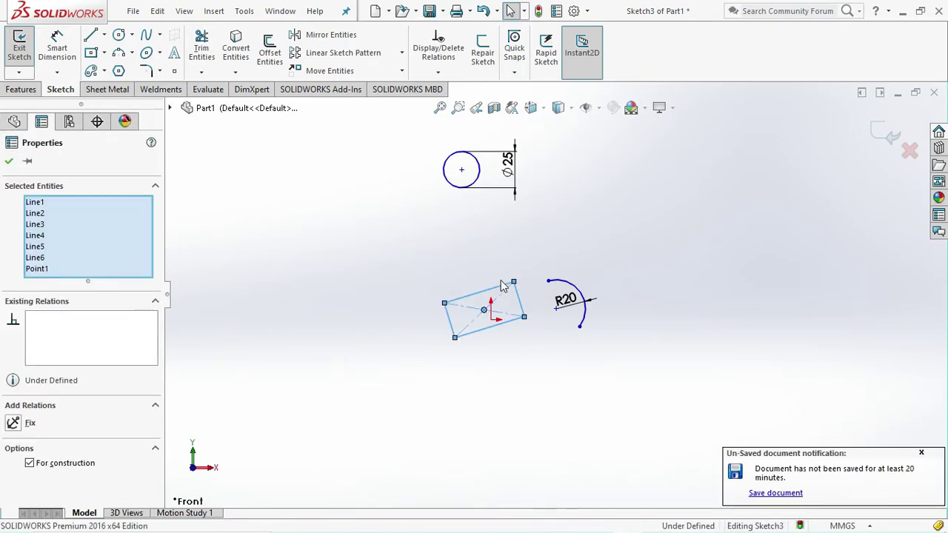
# Step: Enlarge the original rectangle about its upper-right corner with Scale Entities, raising the factor past 1.1 with Copy off
pyautogui.click(400, 72)
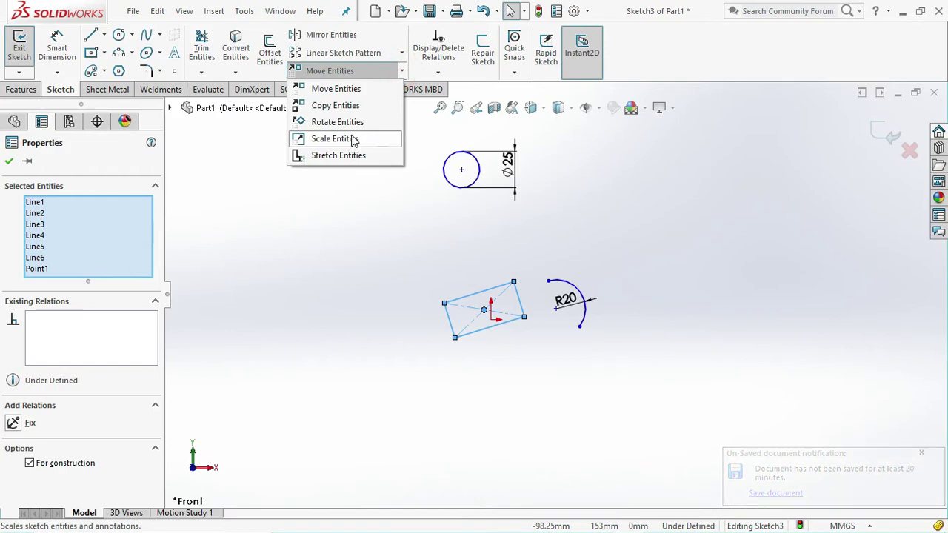
pyautogui.click(337, 138)
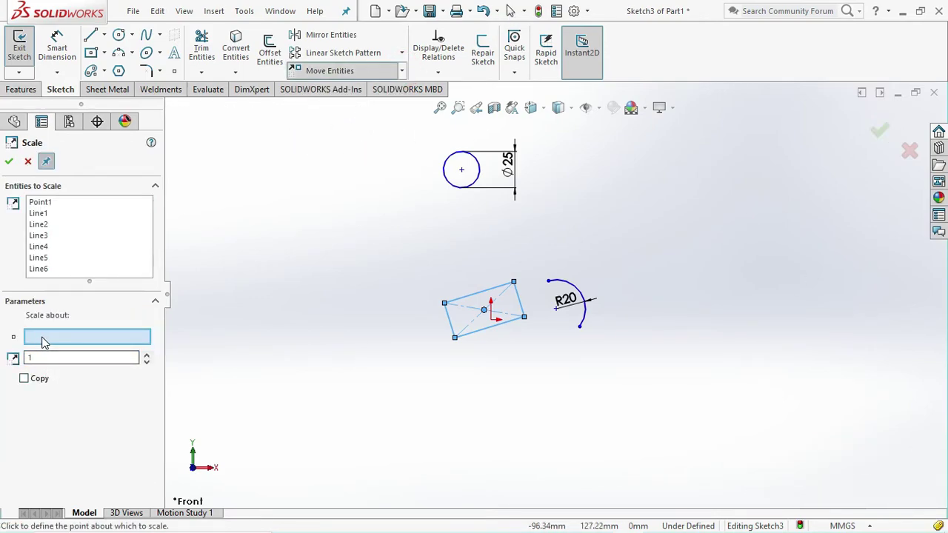
pyautogui.click(513, 282)
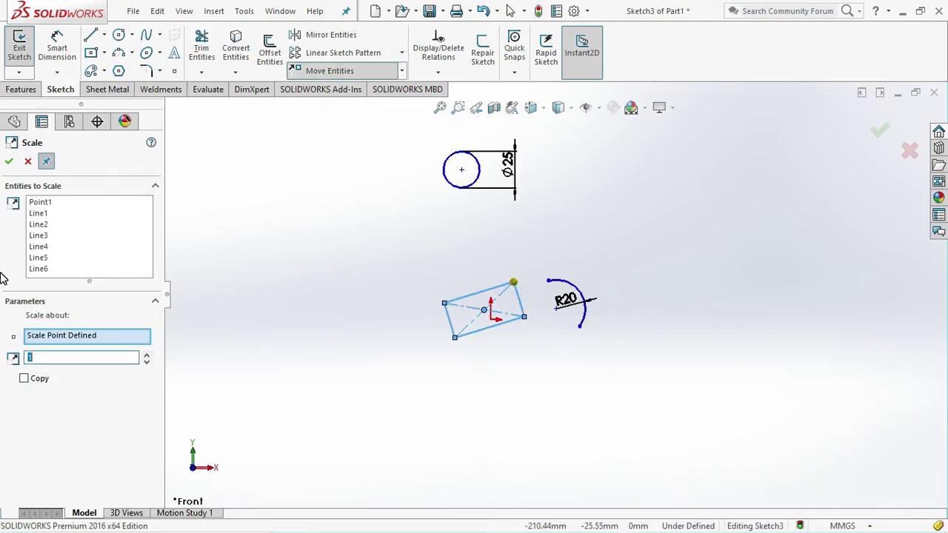
pyautogui.click(148, 356)
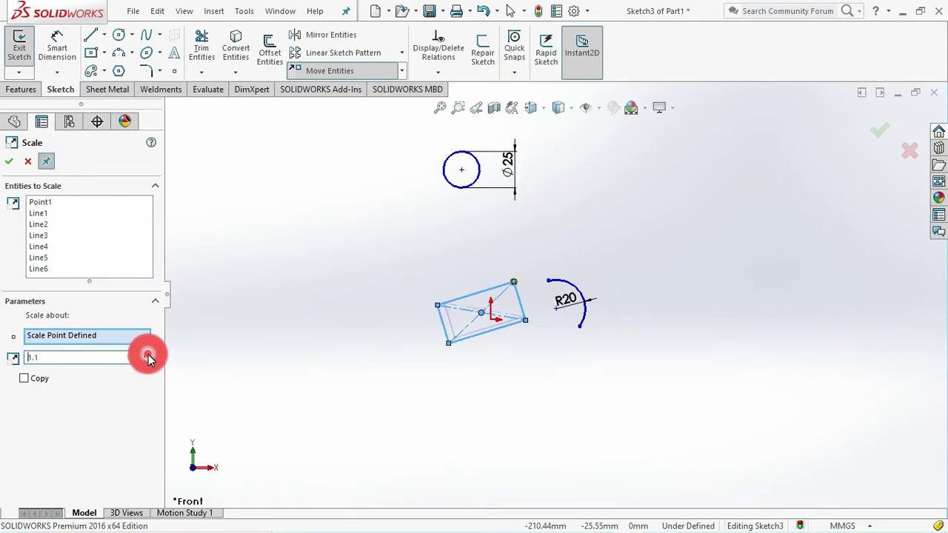
pyautogui.click(8, 162)
pyautogui.click(500, 261)
pyautogui.press('Escape')
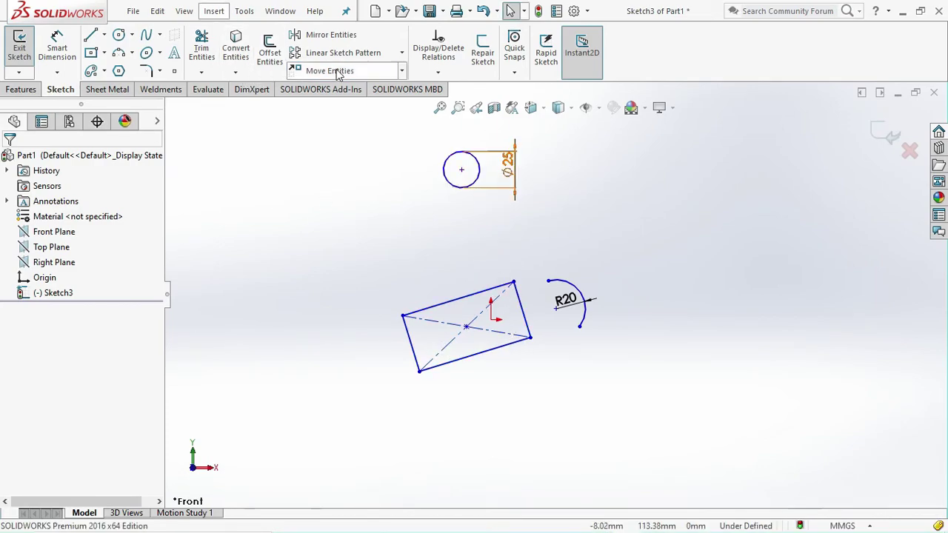
# Step: Set up a Stretch Entities operation on the rectangle's left edge, its two long edges and both diagonals
pyautogui.click(404, 71)
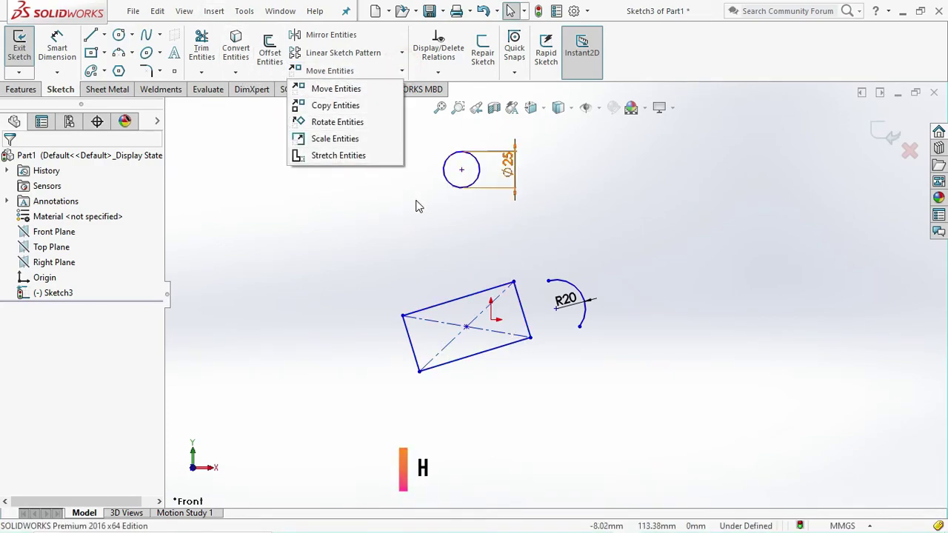
pyautogui.click(363, 157)
pyautogui.scroll(-2, 477, 337)
pyautogui.scroll(1, 535, 278)
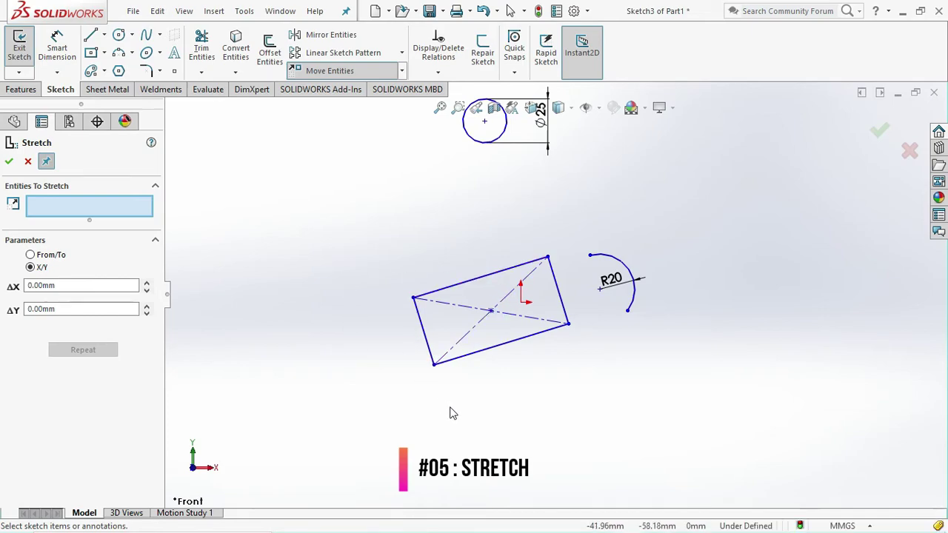
pyautogui.moveTo(465, 400); pyautogui.dragTo(370, 264)
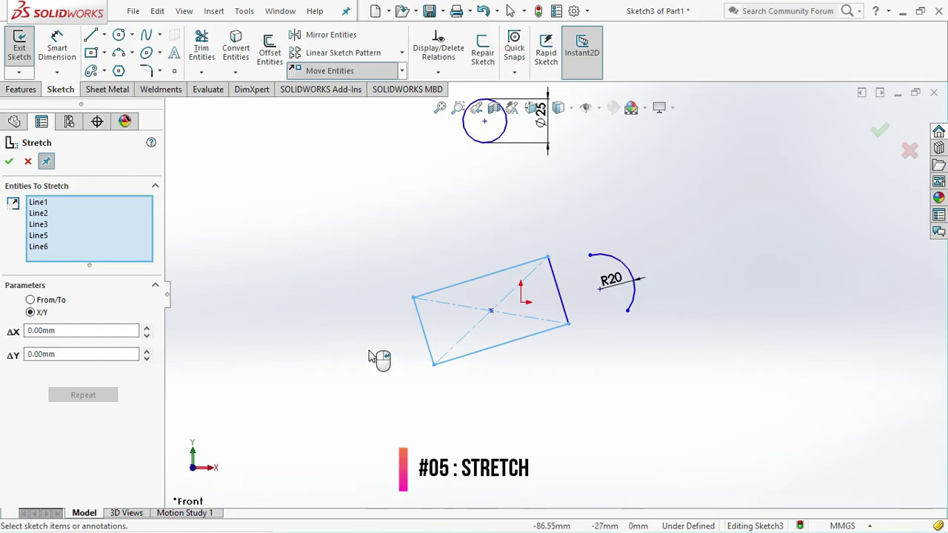
# Step: Stretch the rectangle's left end slightly outward and downward using From/To, with the base point on its left edge
pyautogui.click(30, 300)
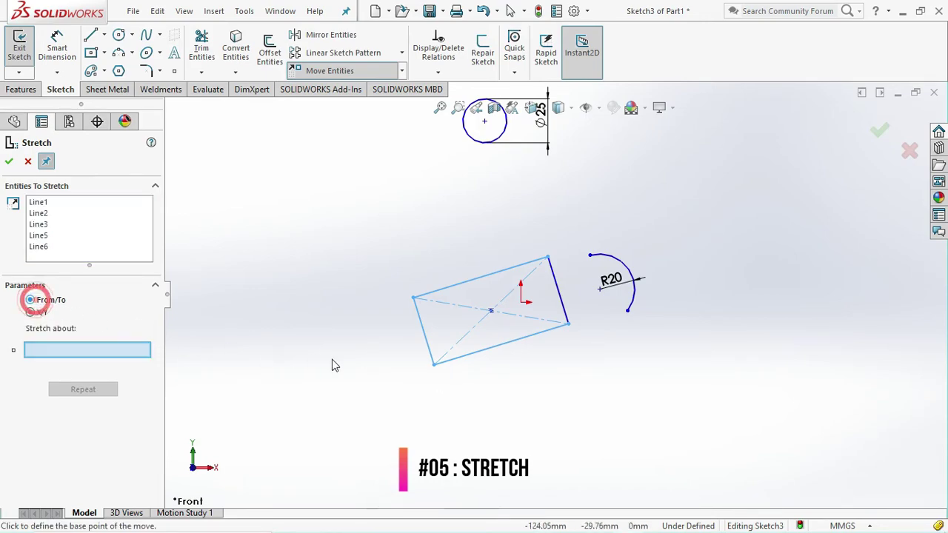
pyautogui.click(425, 338)
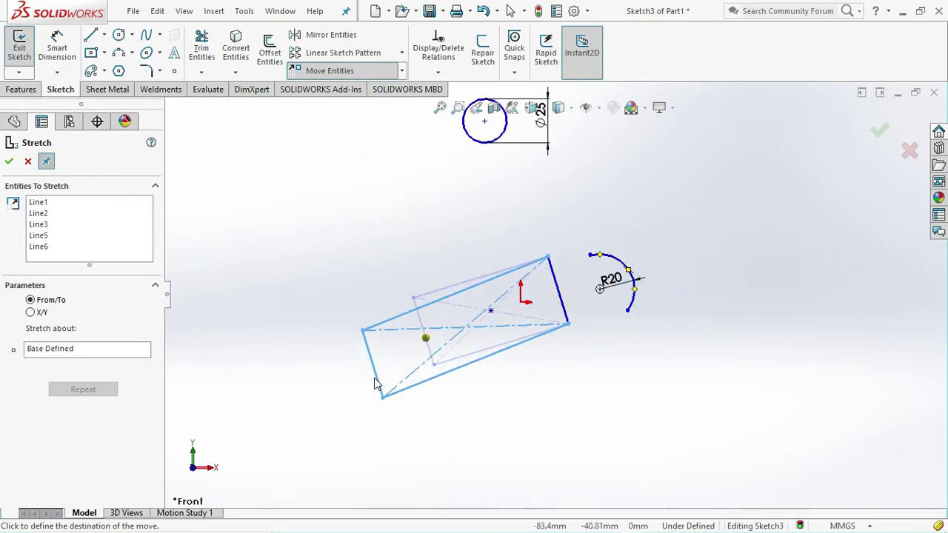
pyautogui.click(412, 343)
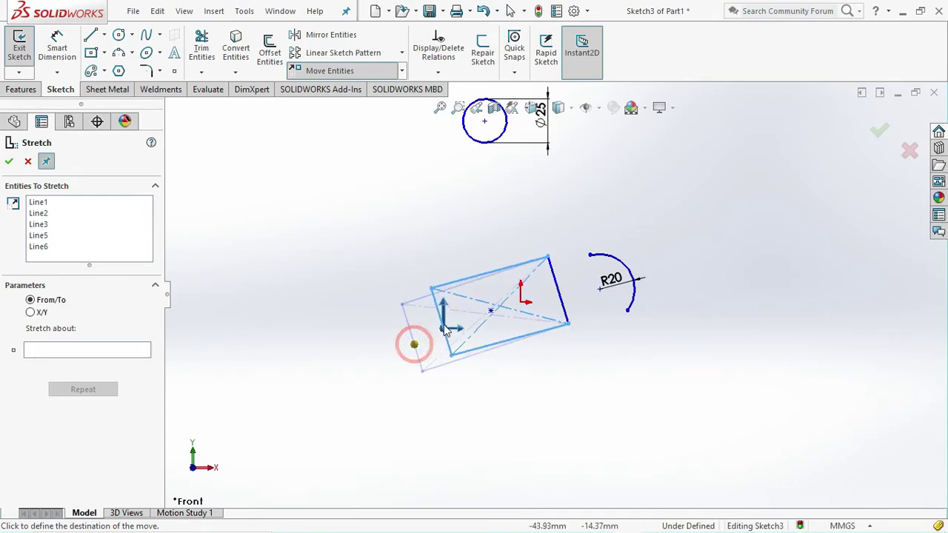
pyautogui.click(8, 163)
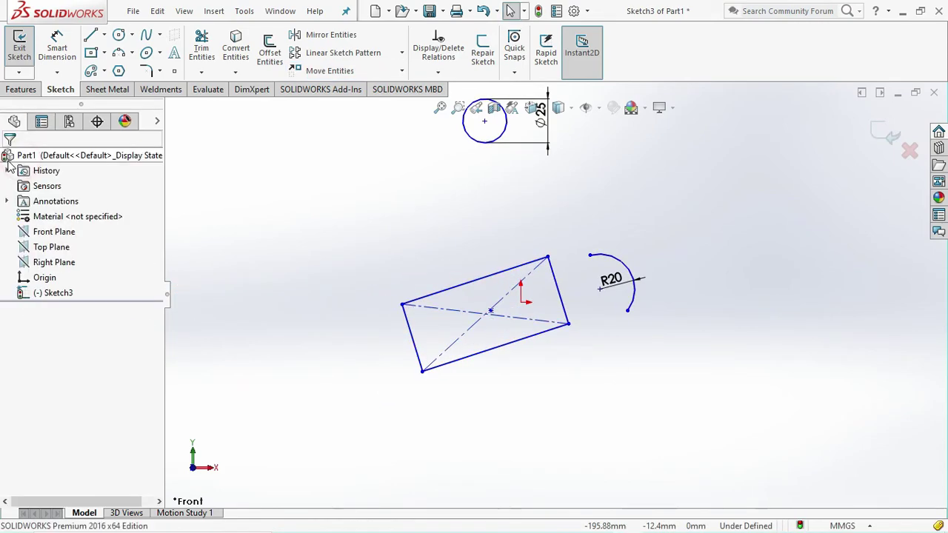
# Step: Stretch the rectangle's right end with Stretch Entities in X/Y mode, using ΔX 60 mm and lowering ΔY past -30 mm
pyautogui.click(400, 71)
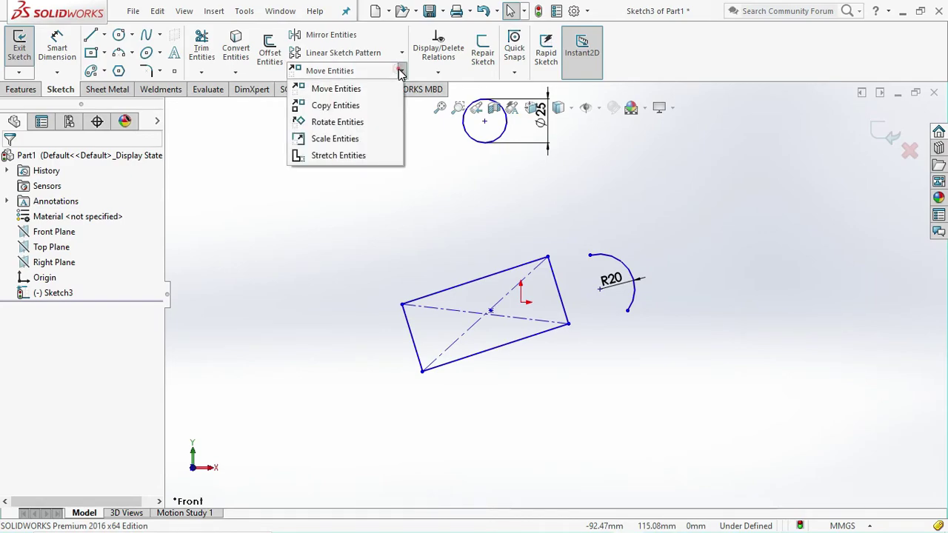
pyautogui.click(350, 155)
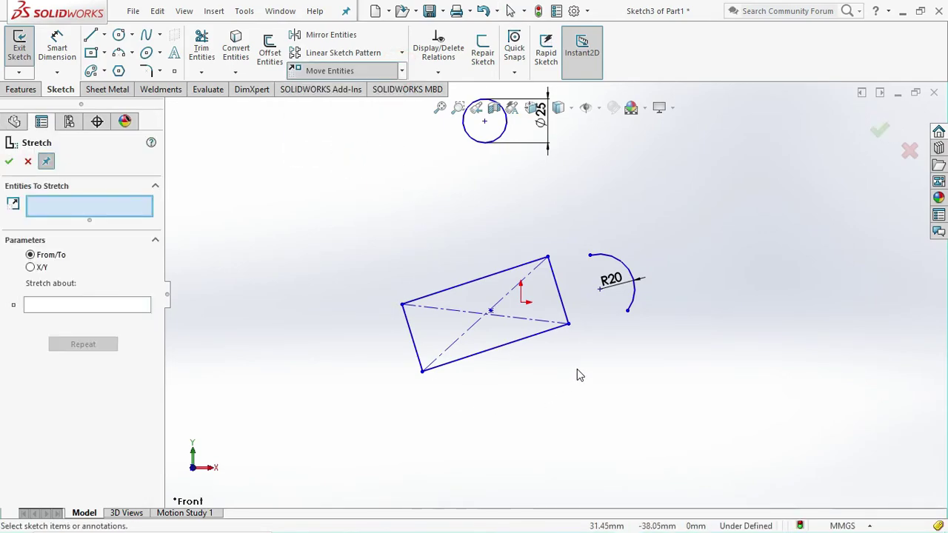
pyautogui.moveTo(583, 364); pyautogui.dragTo(521, 248)
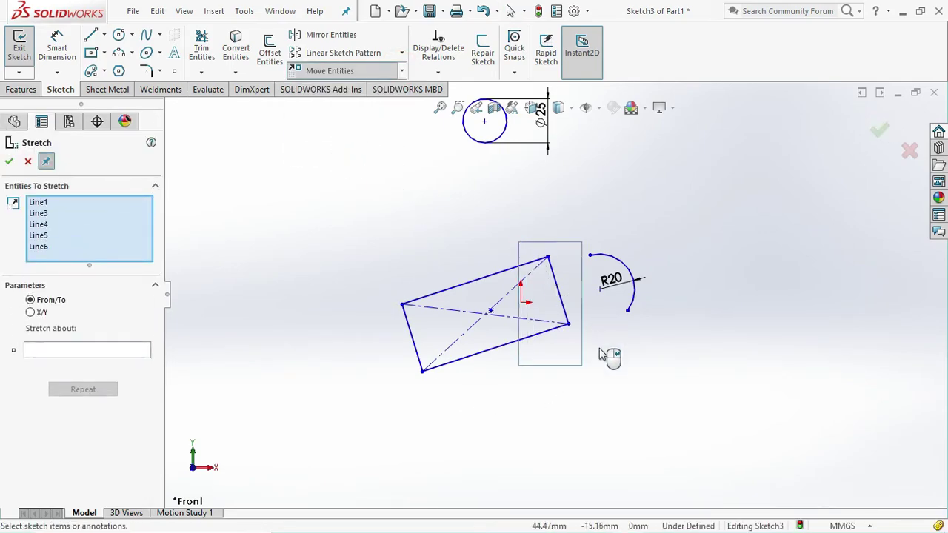
pyautogui.click(43, 313)
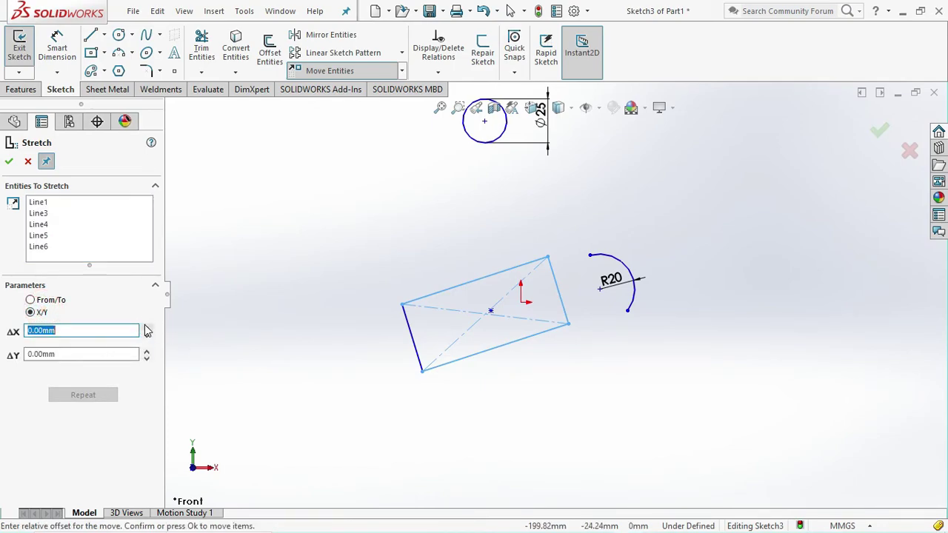
pyautogui.click(146, 327)
pyautogui.click(147, 357)
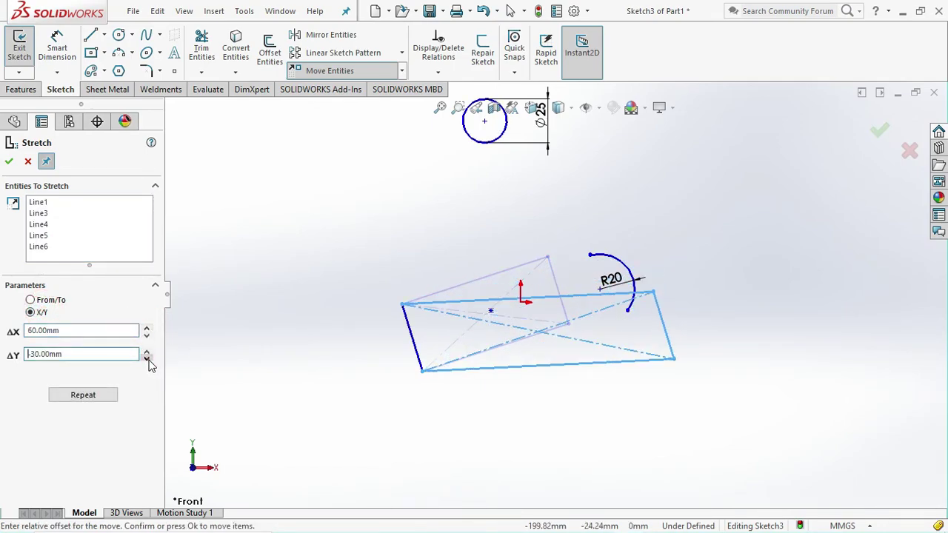
pyautogui.click(11, 161)
pyautogui.click(722, 268)
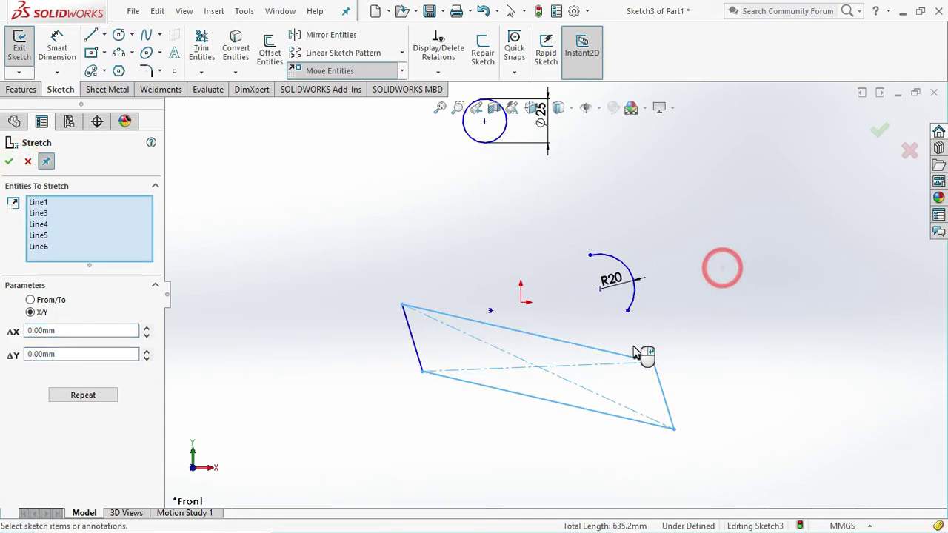
pyautogui.scroll(3, 555, 300)
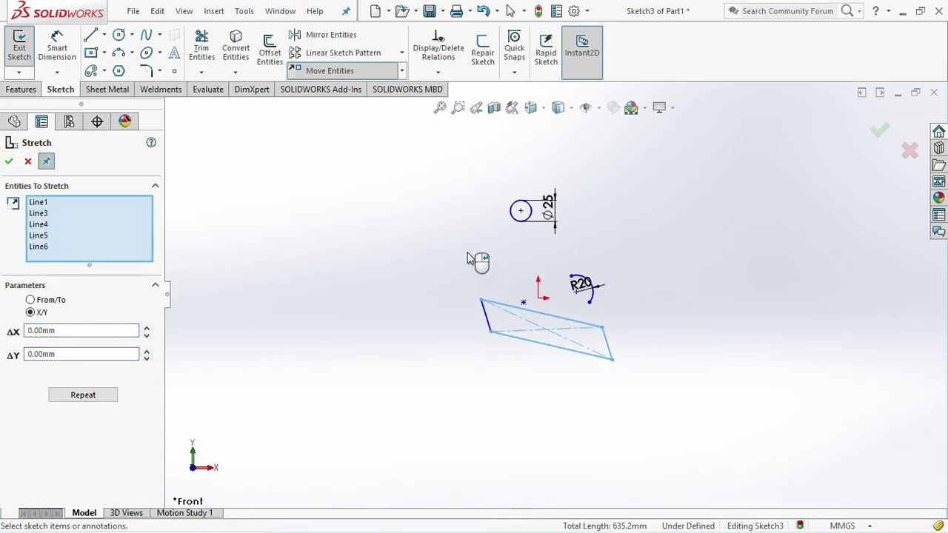
pyautogui.click(12, 161)
pyautogui.click(402, 71)
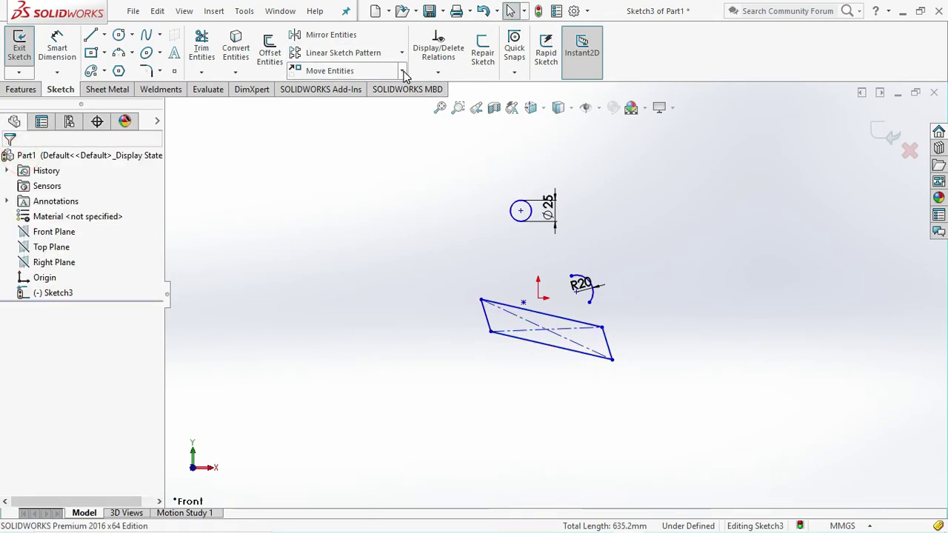
pyautogui.click(412, 228)
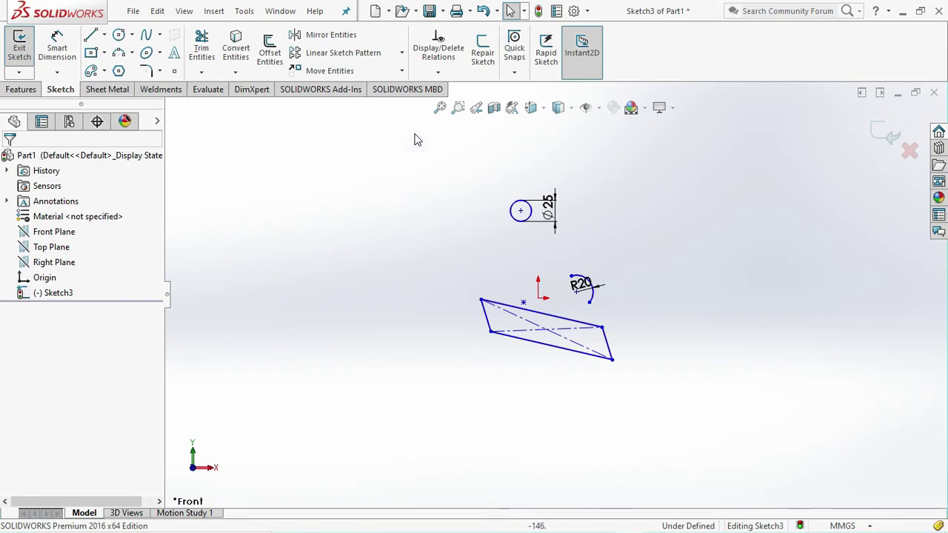
pyautogui.click(401, 53)
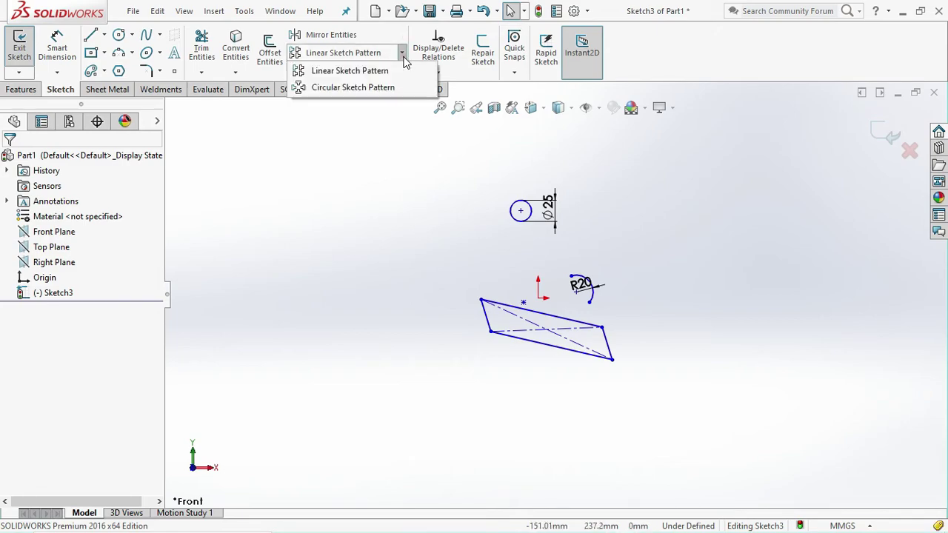
pyautogui.click(365, 137)
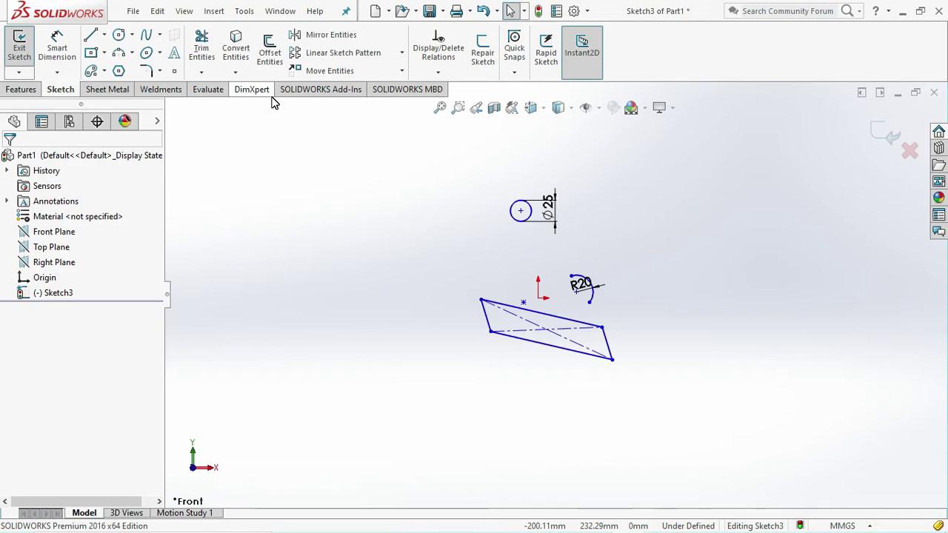
pyautogui.scroll(-3, 603, 314)
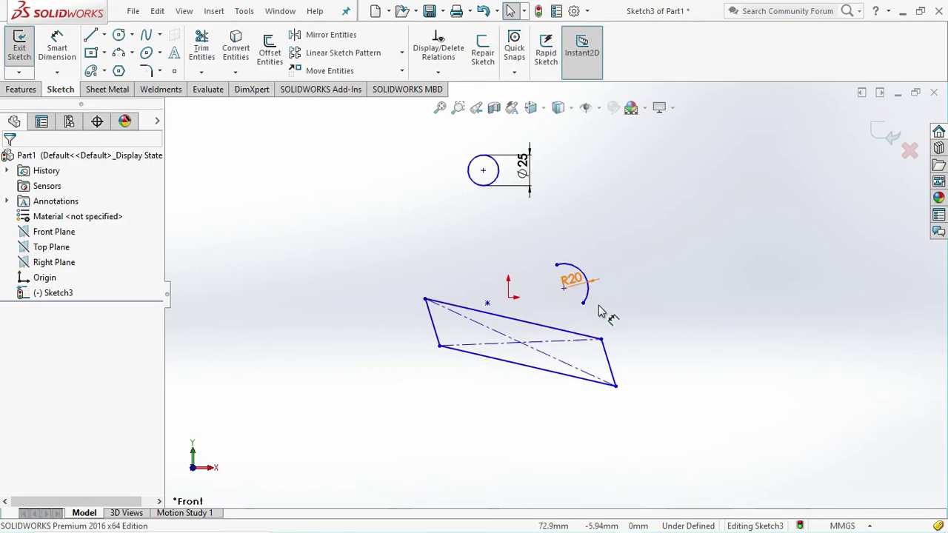
pyautogui.scroll(3, 550, 238)
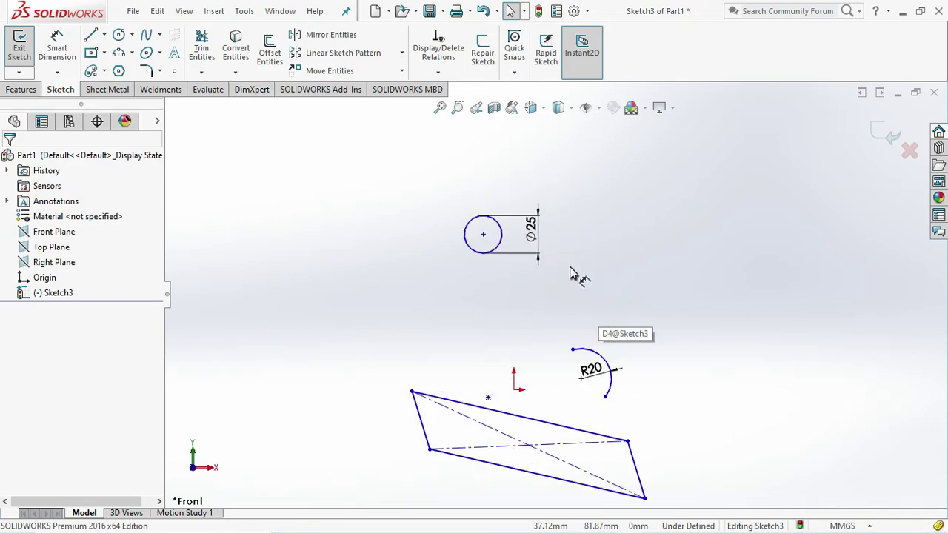
pyautogui.click(622, 242)
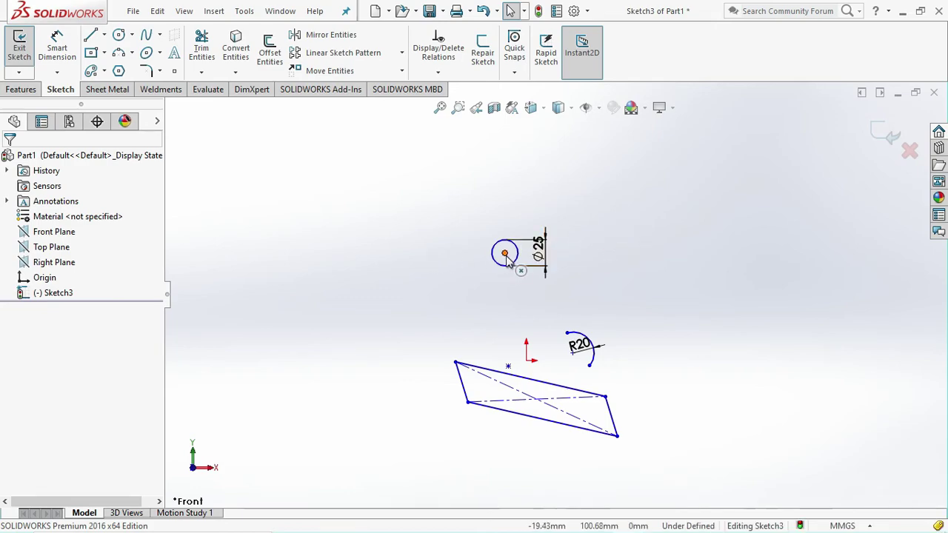
pyautogui.click(402, 71)
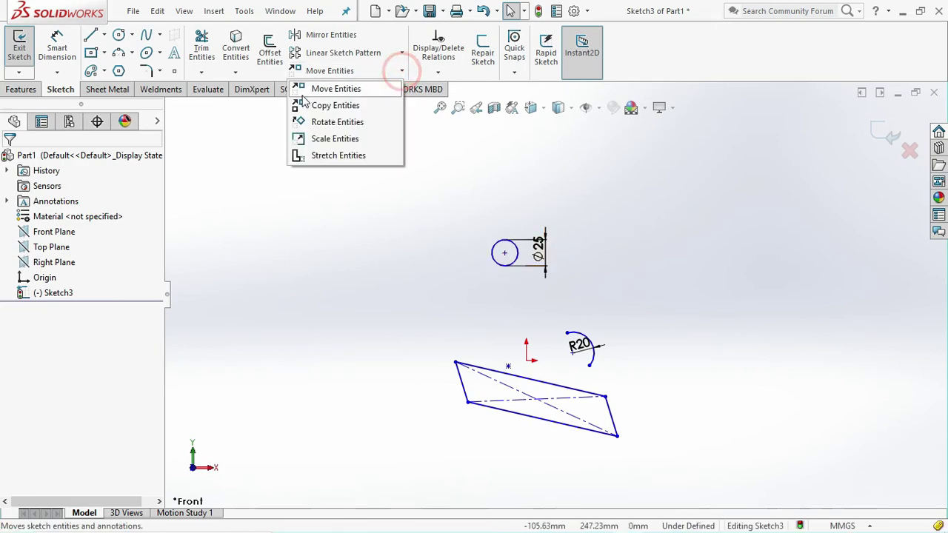
pyautogui.click(440, 149)
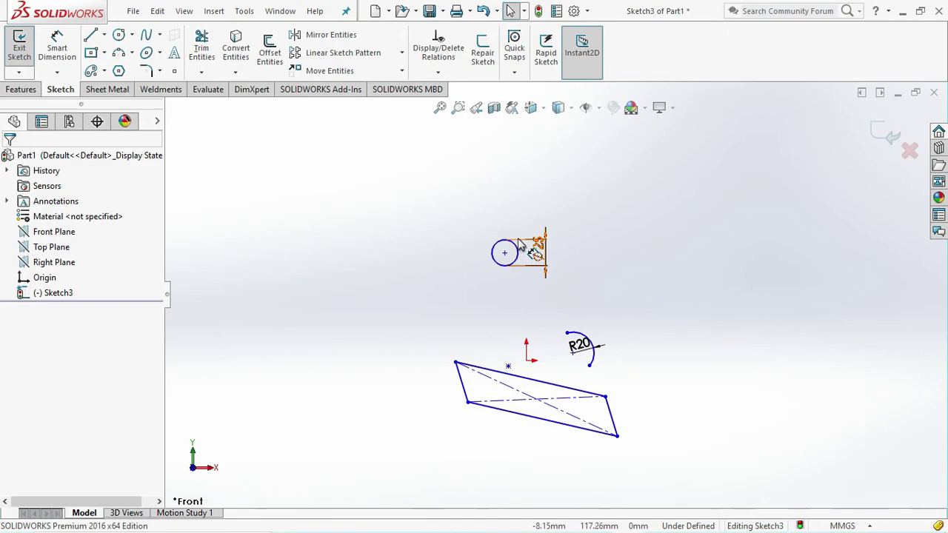
# Step: Copy the 25 mm circle directly in the sketch to its right, centred at about X 48.2 mm, Y 111.9 mm
pyautogui.scroll(-2, 512, 246)
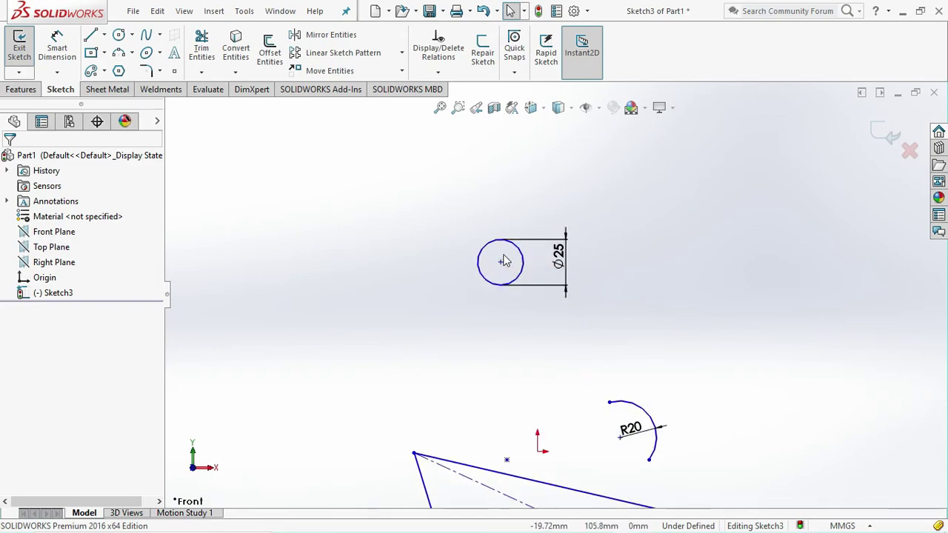
pyautogui.click(508, 249)
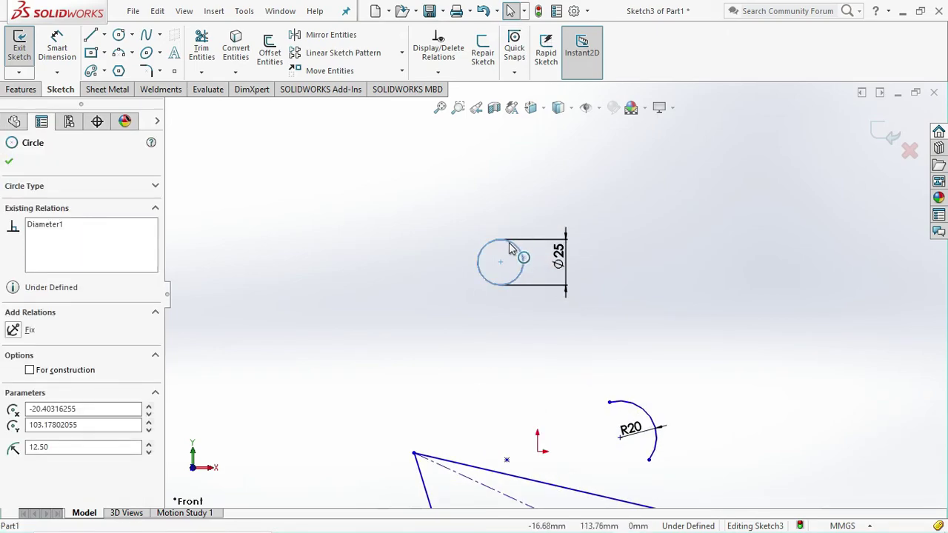
pyautogui.click(626, 246)
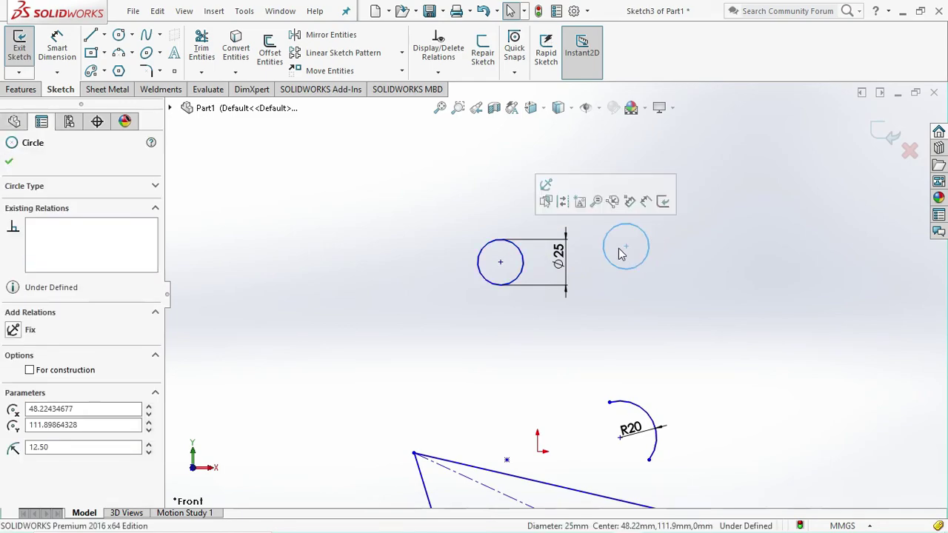
# Step: Try duplicating the copied circles directly in the sketch, first in pairs and then in a group of four
pyautogui.click(645, 234)
pyautogui.keyDown('ctrl'); pyautogui.moveTo(752, 225); pyautogui.dragTo(753, 224); pyautogui.keyUp('ctrl')
pyautogui.keyDown('ctrl'); pyautogui.moveTo(644, 234); pyautogui.dragTo(461, 168); pyautogui.keyUp('ctrl')
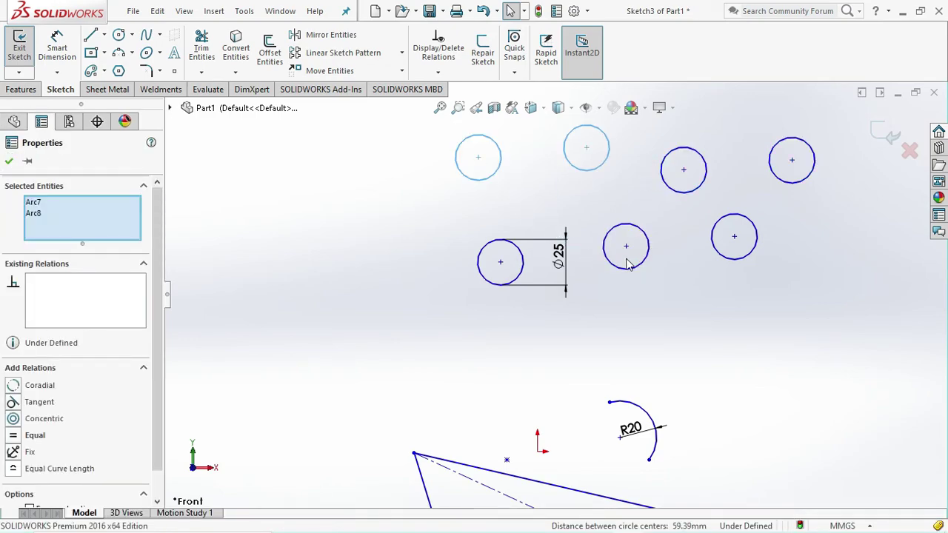
pyautogui.keyDown('ctrl'); pyautogui.click(645, 224); pyautogui.keyUp('ctrl')
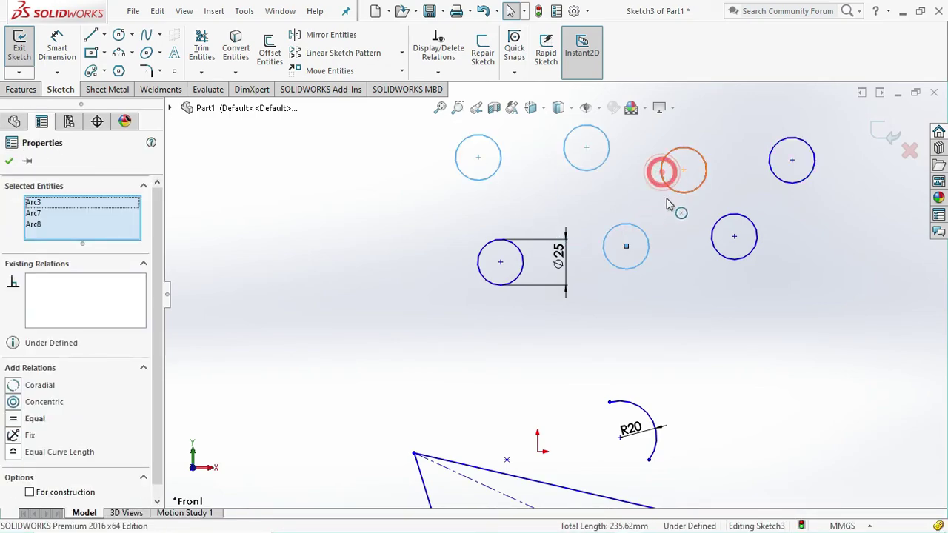
pyautogui.keyDown('ctrl'); pyautogui.click(667, 186); pyautogui.keyUp('ctrl')
pyautogui.keyDown('ctrl'); pyautogui.moveTo(664, 182); pyautogui.dragTo(439, 326); pyautogui.keyUp('ctrl')
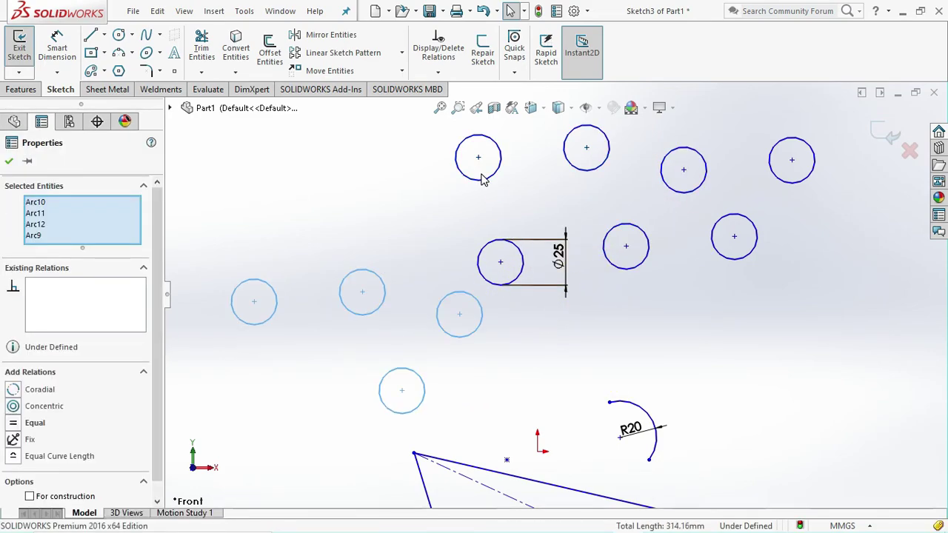
pyautogui.moveTo(374, 267); pyautogui.dragTo(342, 169)
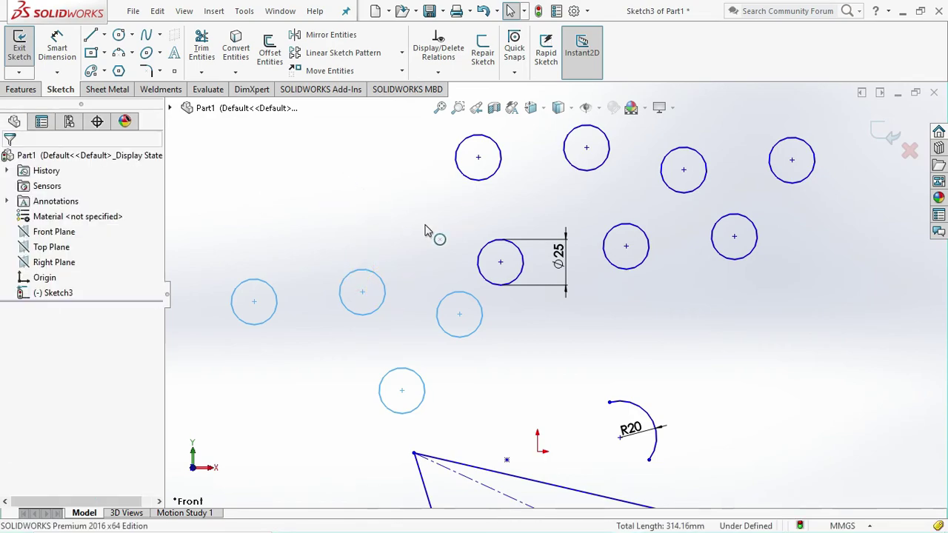
# Step: Undo the group copies back to the single copied circle beside the dimensioned one
pyautogui.hotkey('ctrl', 'z')
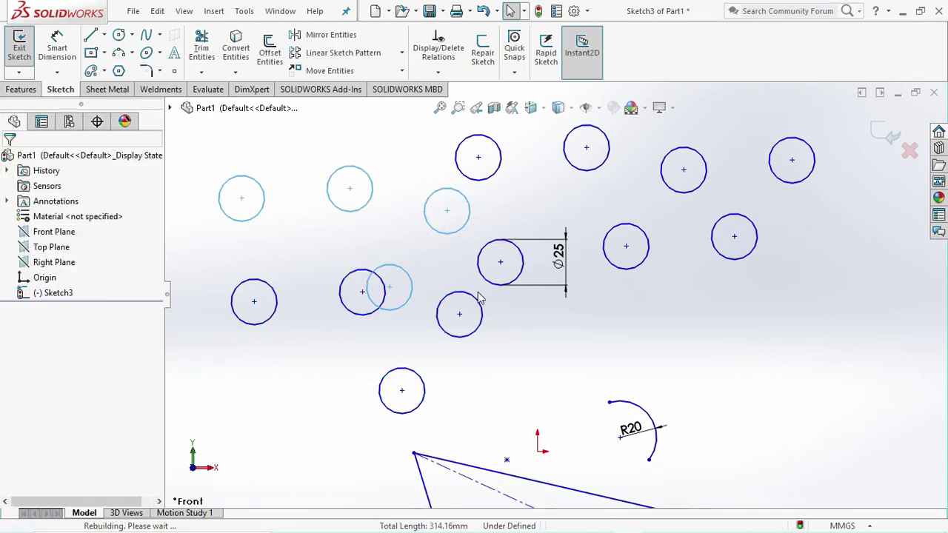
pyautogui.hotkey('ctrl', 'z')
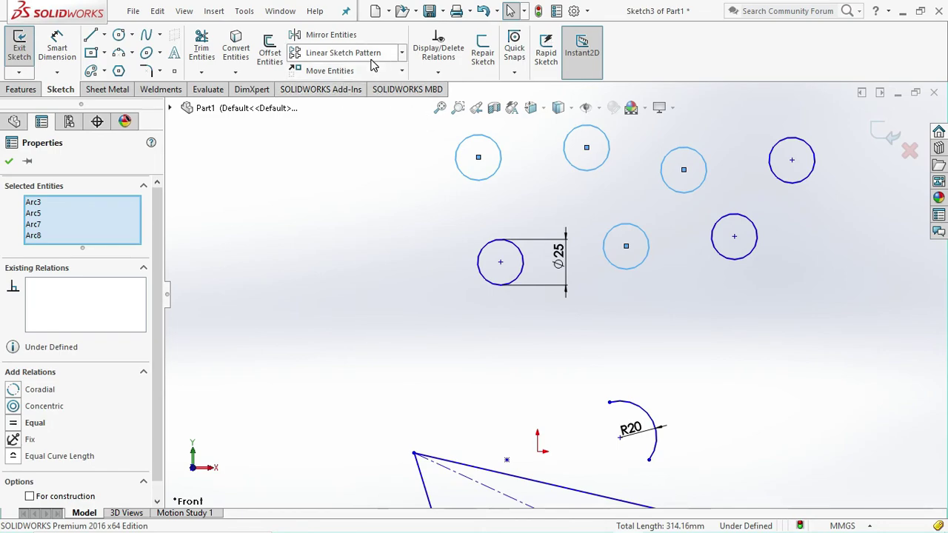
pyautogui.hotkey('ctrl', 'z')
pyautogui.hotkey('ctrl', 'z')
pyautogui.hotkey('ctrl', 'z')
pyautogui.hotkey('ctrl', 'z')
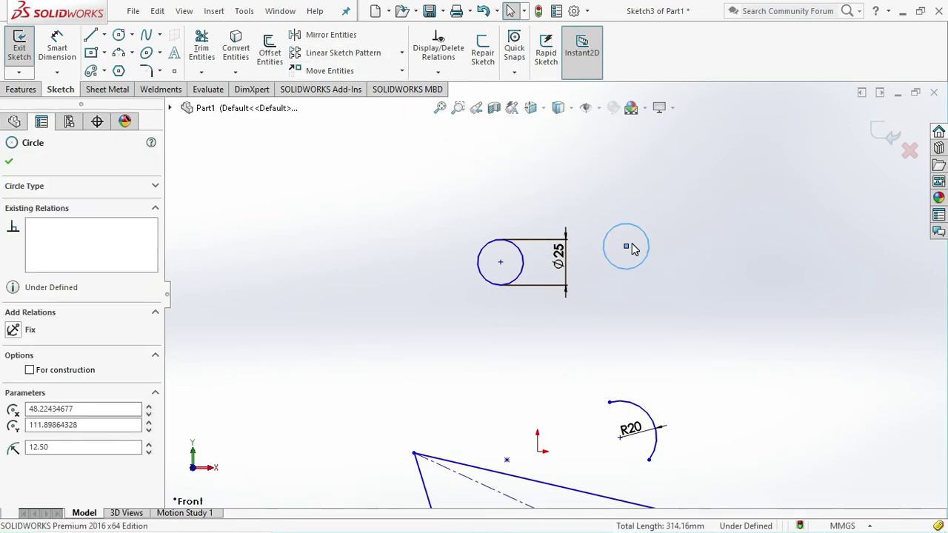
# Step: Reposition the copied circle by its centre point, ending above the dimensioned circle at about X -44.7 mm, Y 153.9 mm
pyautogui.moveTo(627, 248); pyautogui.dragTo(689, 178)
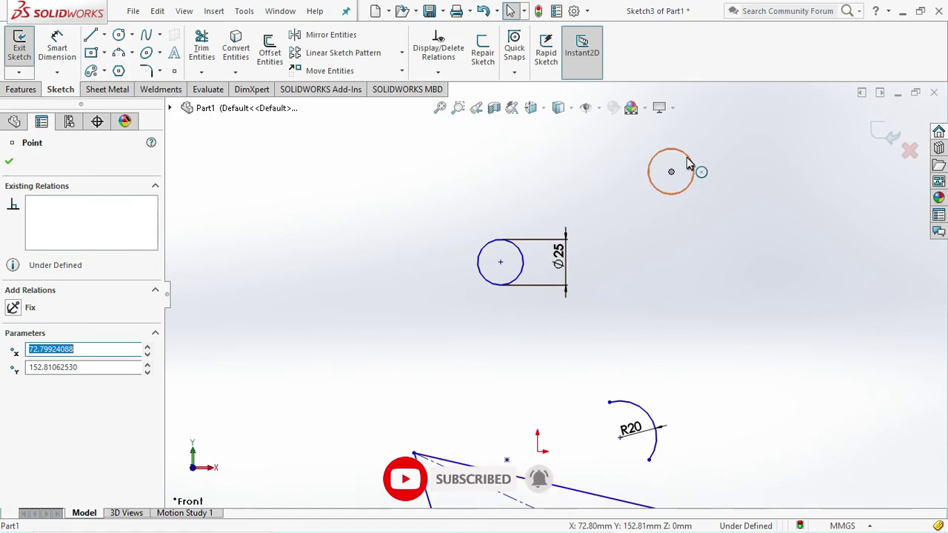
pyautogui.moveTo(671, 173); pyautogui.dragTo(600, 338)
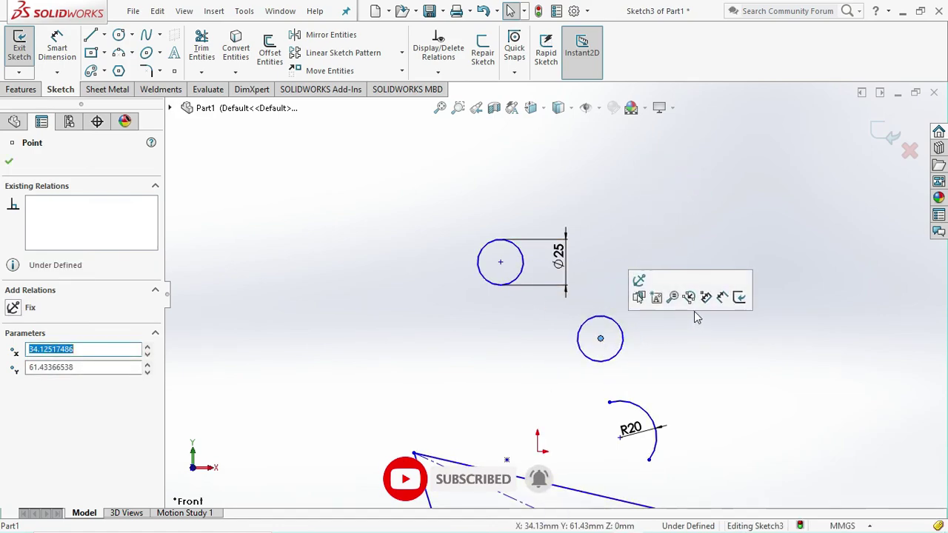
pyautogui.click(752, 363)
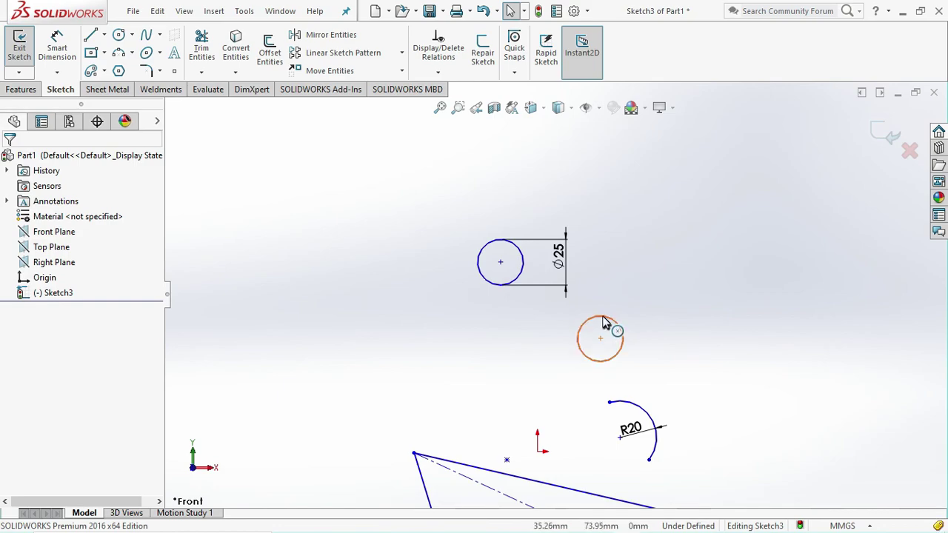
pyautogui.moveTo(601, 339); pyautogui.dragTo(456, 169)
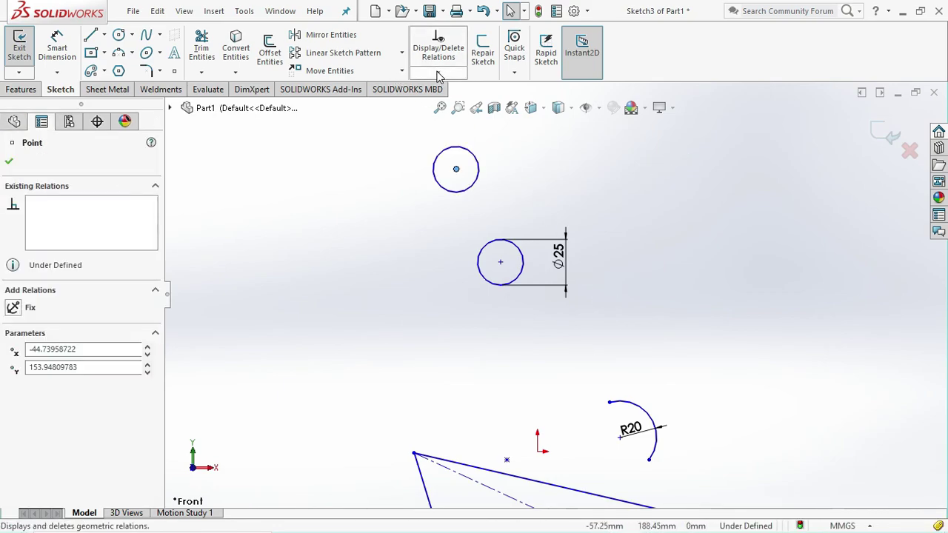
pyautogui.click(437, 74)
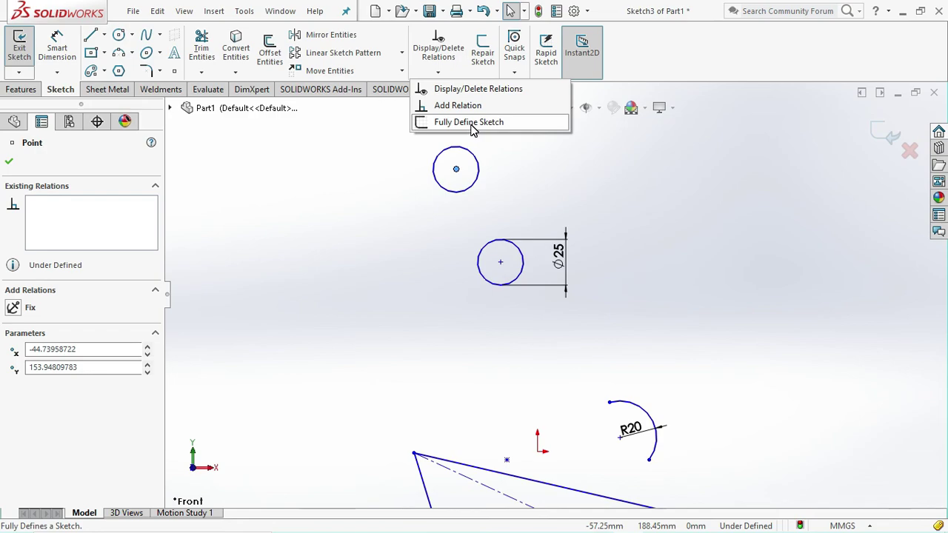
pyautogui.click(519, 46)
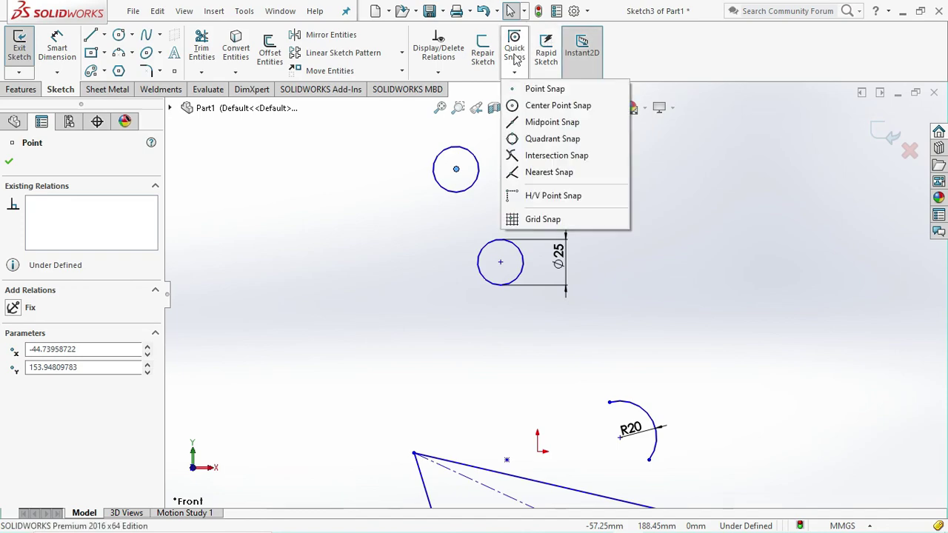
pyautogui.click(377, 172)
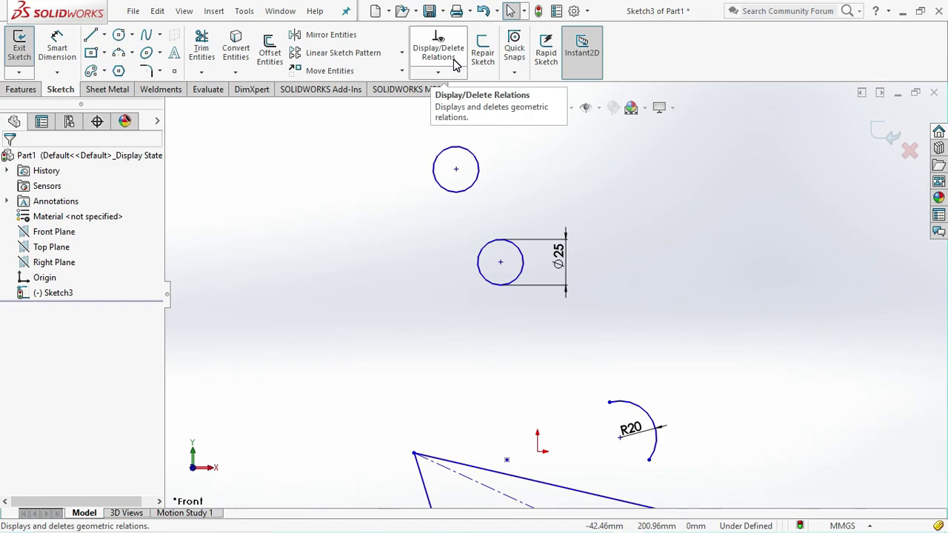
pyautogui.scroll(-4, 664, 221)
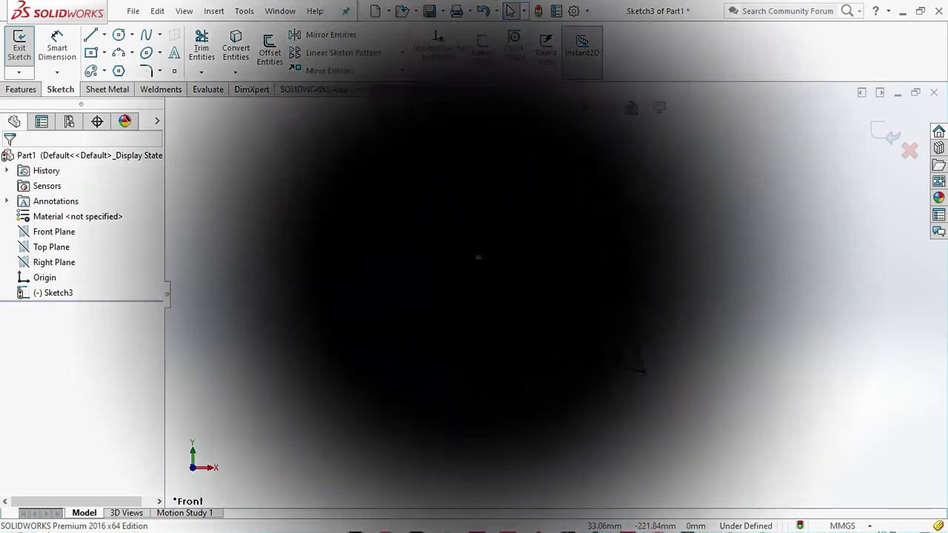